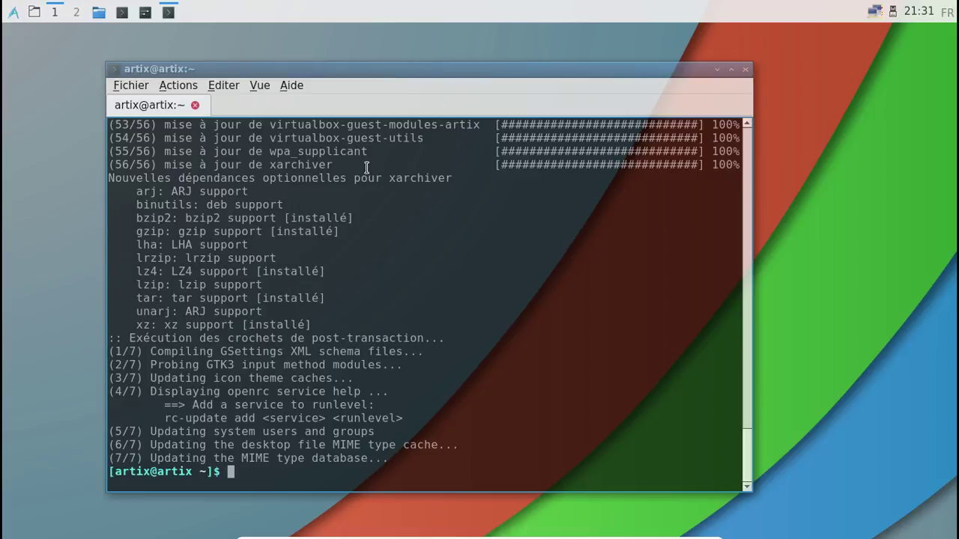
- Run exit in QTerminal to end the shell session after the 56-package update
{"action": "type", "text": "exit"}
{"action": "key", "text": "Return"}
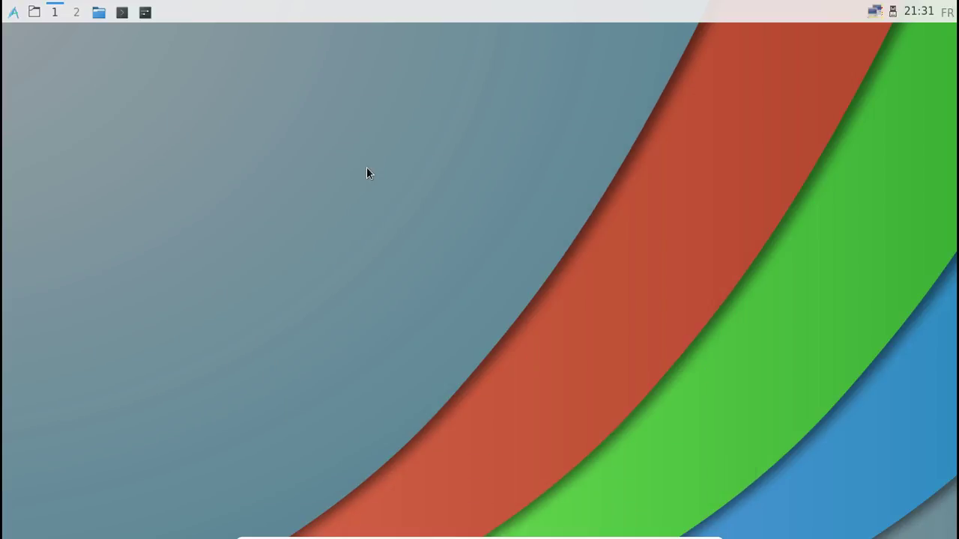
- Launch the Calamares installer from the application menu's Outils système section
{"action": "left_click", "coordinate": [9, 11]}
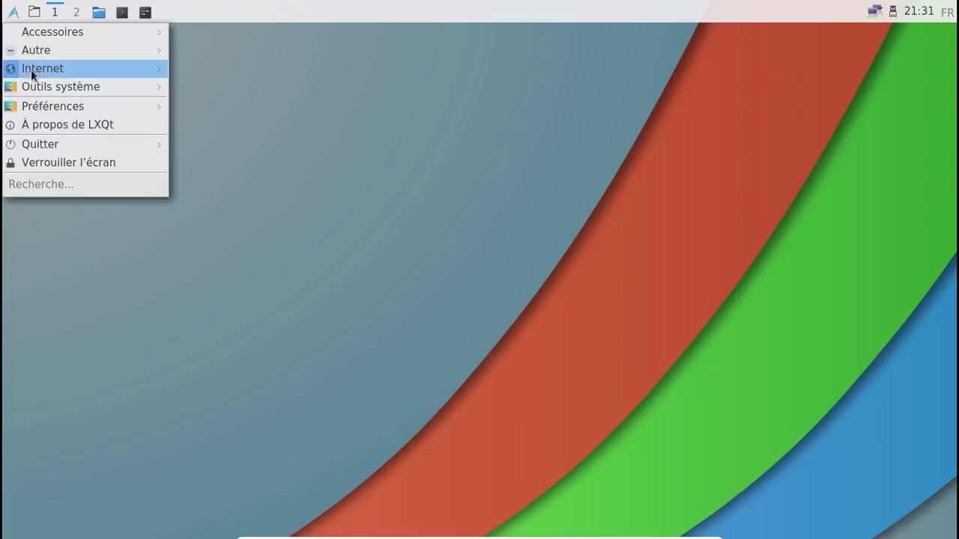
{"action": "mouse_move", "coordinate": [47, 68]}
{"action": "mouse_move", "coordinate": [99, 81]}
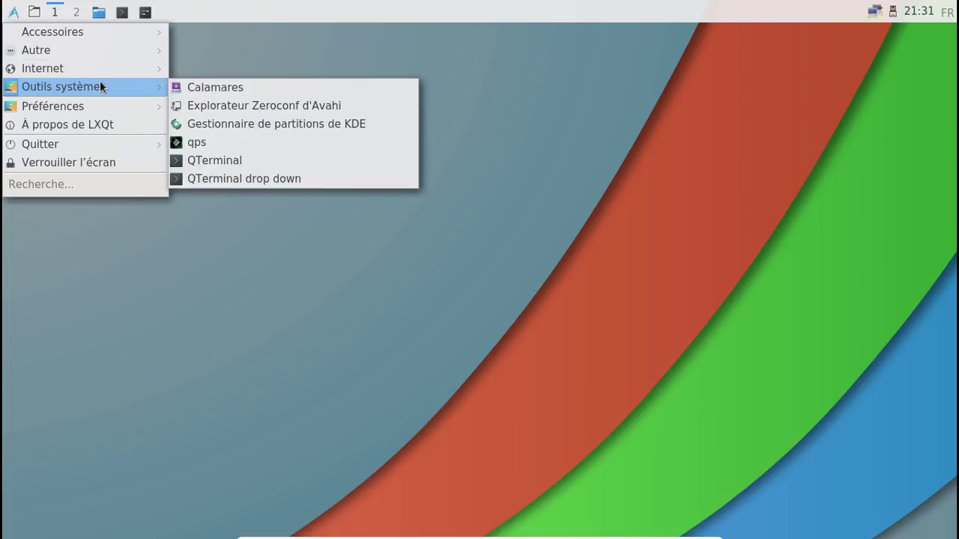
{"action": "left_click", "coordinate": [250, 85]}
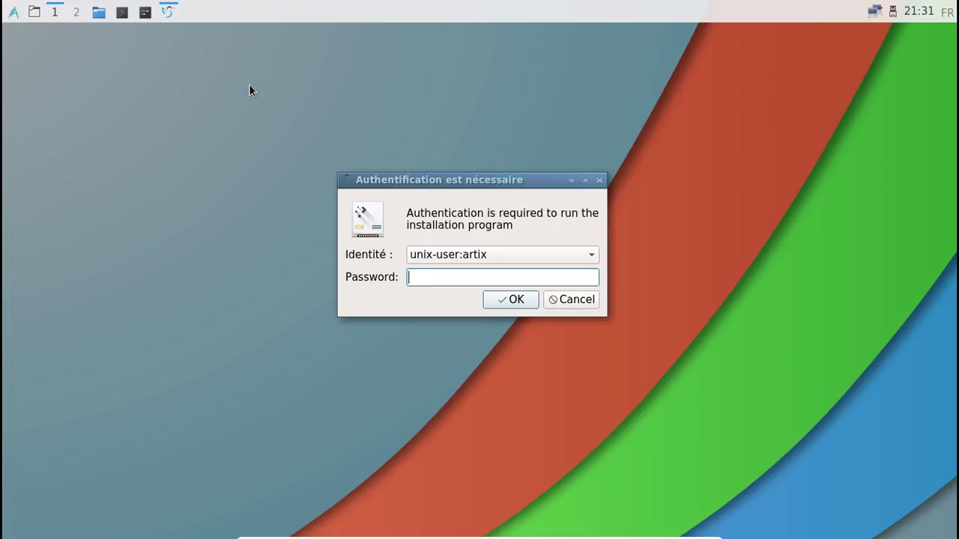
- Enter the administrator password in the authentication dialog, correcting typos, and submit it
{"action": "type", "text": "aaaa"}
{"action": "key", "text": "BackSpace"}
{"action": "key", "text": "BackSpace"}
{"action": "key", "text": "BackSpace"}
{"action": "key", "text": "BackSpace"}
{"action": "type", "text": "aaa"}
{"action": "key", "text": "BackSpace"}
{"action": "key", "text": "BackSpace"}
{"action": "key", "text": "BackSpace"}
{"action": "type", "text": "aaaaaa"}
{"action": "key", "text": "BackSpace"}
{"action": "key", "text": "BackSpace"}
{"action": "key", "text": "BackSpace"}
{"action": "key", "text": "BackSpace"}
{"action": "key", "text": "BackSpace"}
{"action": "key", "text": "BackSpace"}
{"action": "type", "text": "aaaaa"}
{"action": "key", "text": "Return"}
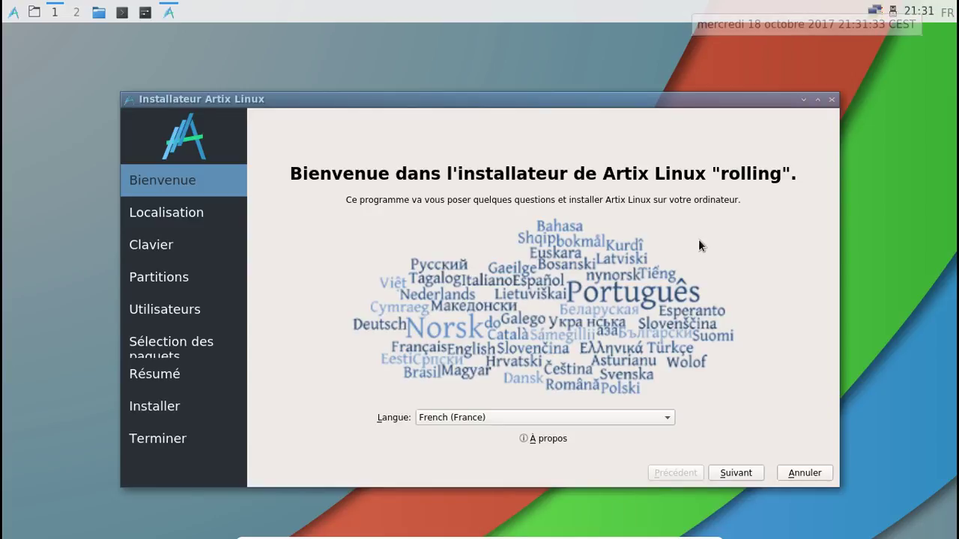
- Move past the welcome page and set the time zone to Europe/Paris on the map
{"action": "left_click", "coordinate": [731, 472]}
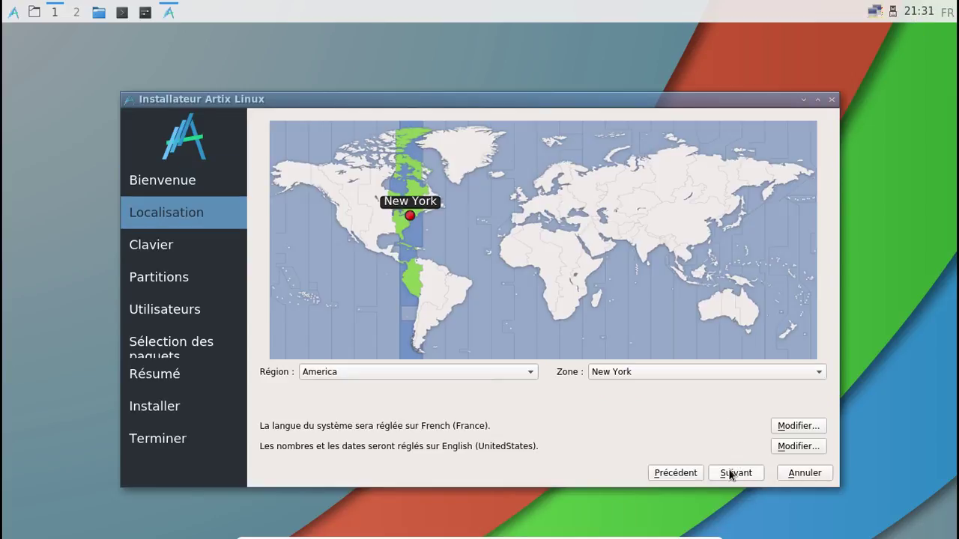
{"action": "left_click", "coordinate": [531, 210]}
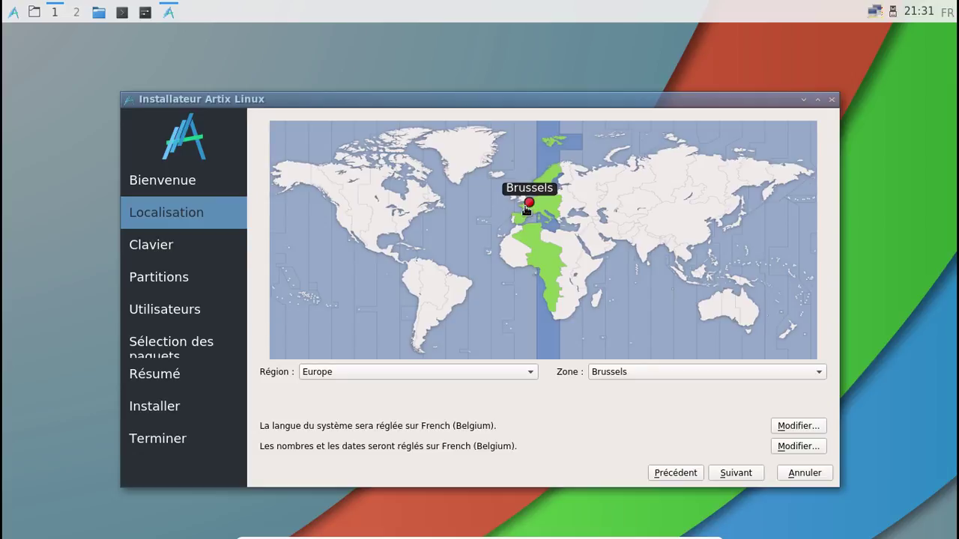
{"action": "left_click", "coordinate": [526, 207]}
- Keep the French keyboard layout and choose to erase the whole disk
{"action": "left_click", "coordinate": [733, 475]}
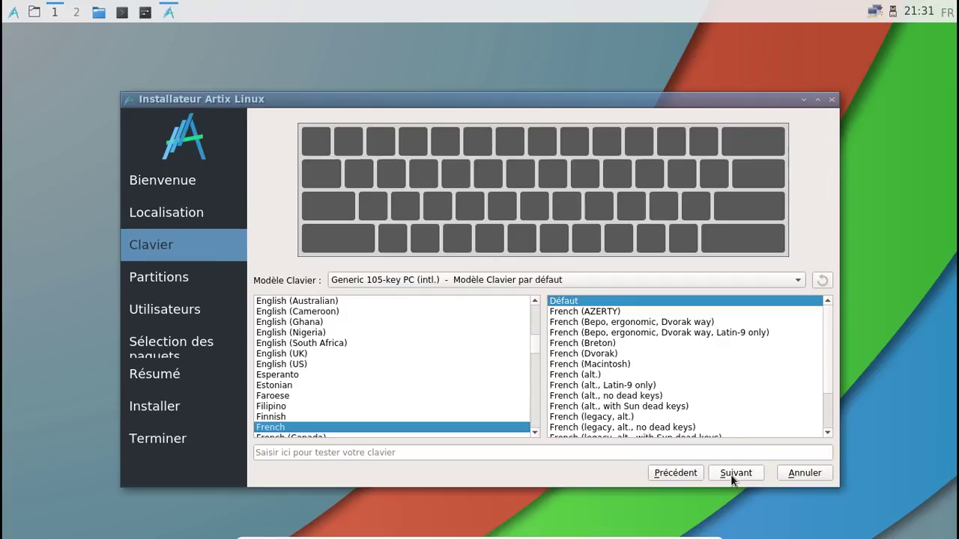
{"action": "left_click", "coordinate": [732, 478]}
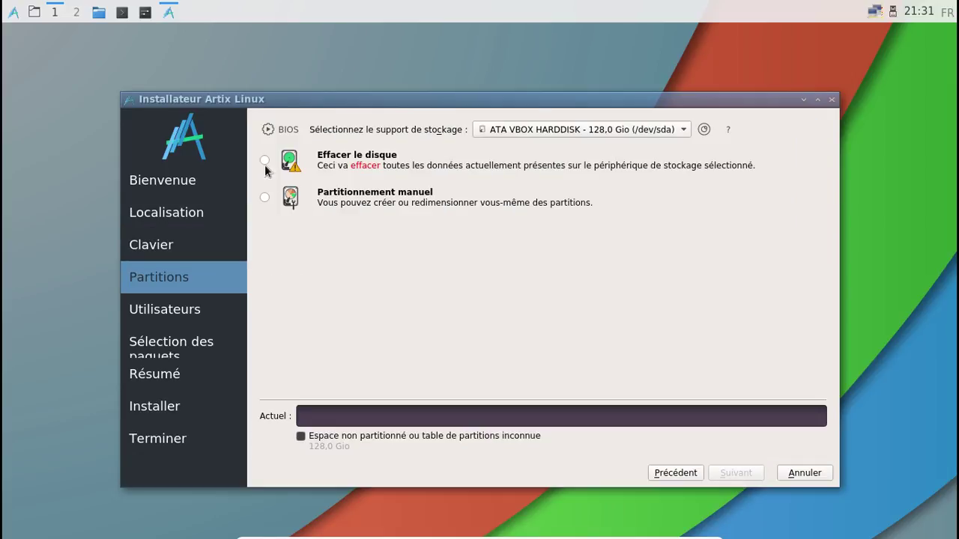
{"action": "left_click", "coordinate": [264, 160]}
{"action": "left_click", "coordinate": [734, 473]}
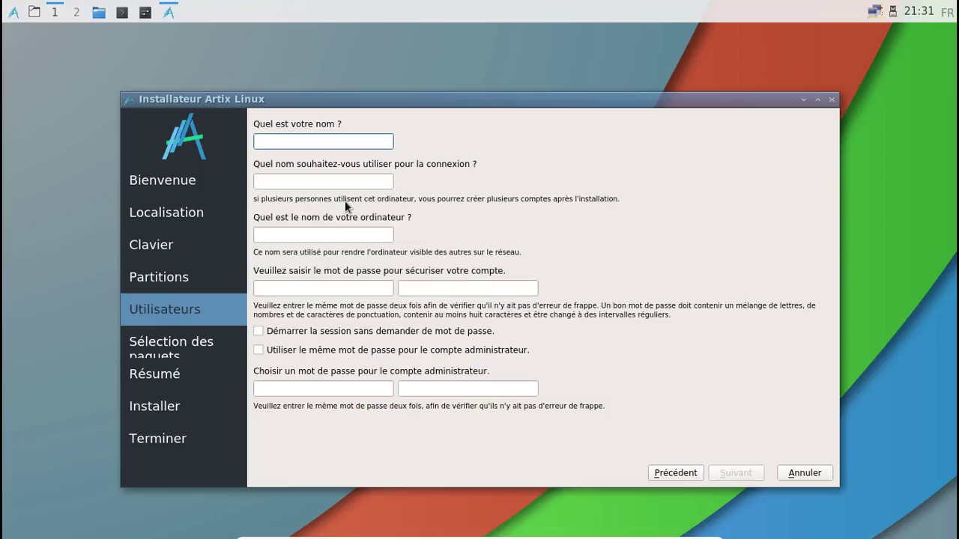
- Reuse the user password for administrator, then enter the full name, login and computer name
{"action": "left_click", "coordinate": [259, 350]}
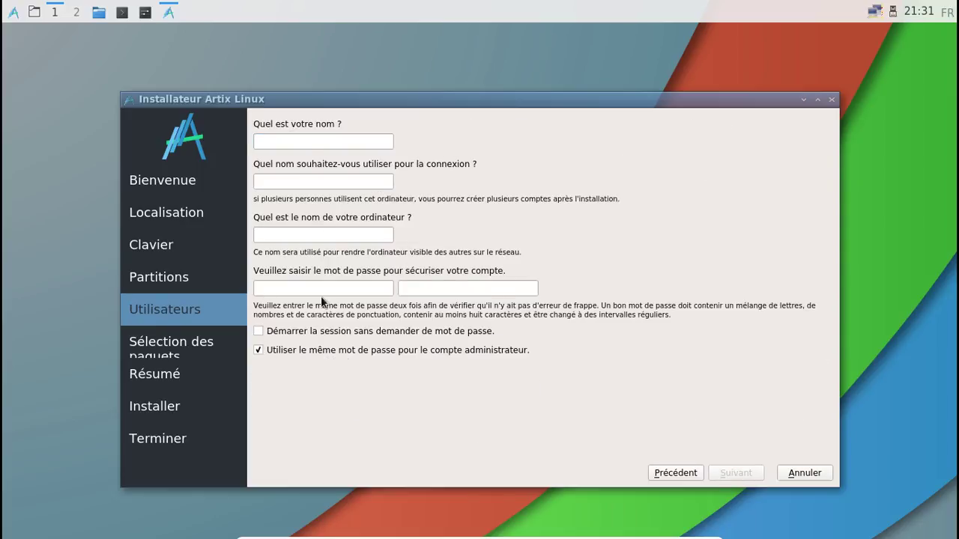
{"action": "left_click", "coordinate": [298, 143]}
{"action": "type", "text": "Freder"}
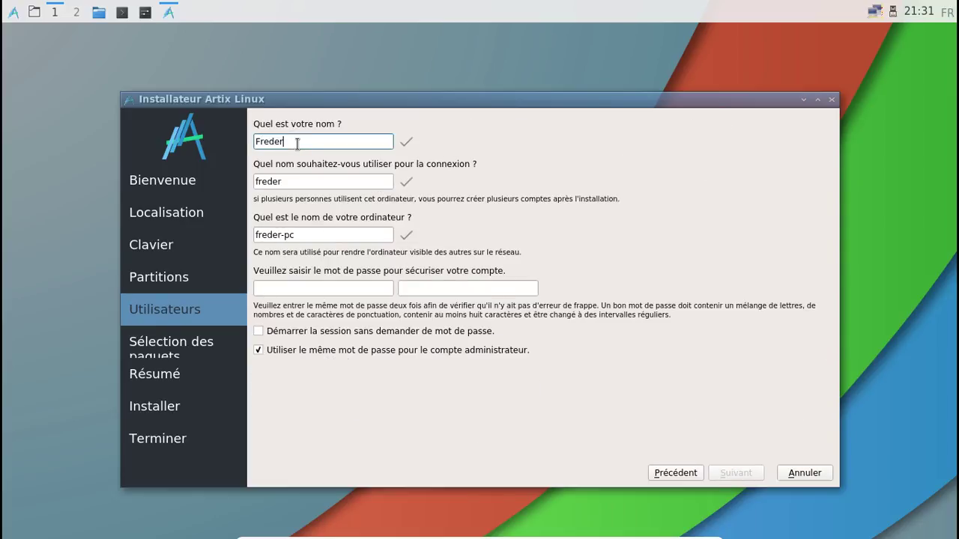
{"action": "type", "text": "ic Bezies"}
{"action": "key", "text": "Tab"}
{"action": "type", "text": "f"}
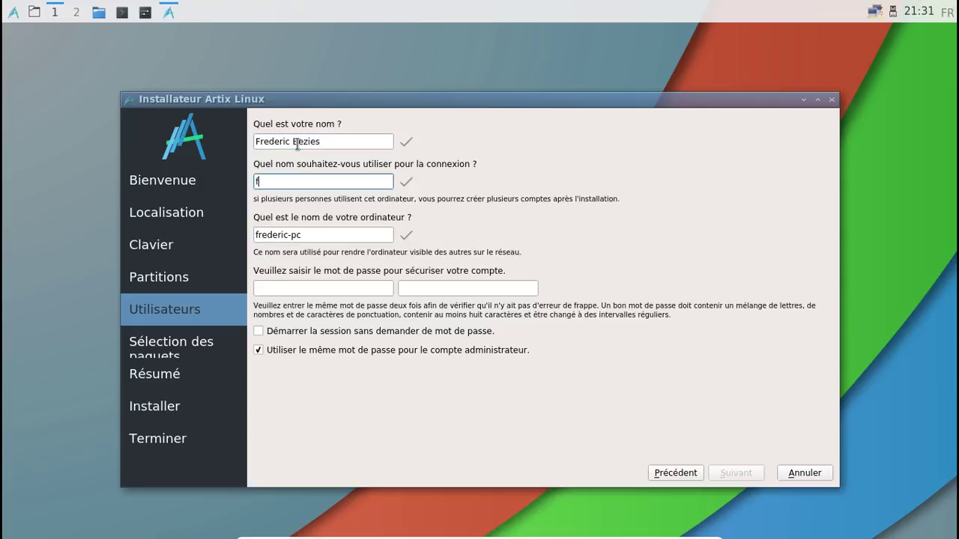
{"action": "type", "text": "red"}
{"action": "key", "text": "Tab"}
{"action": "type", "text": "fredo-"}
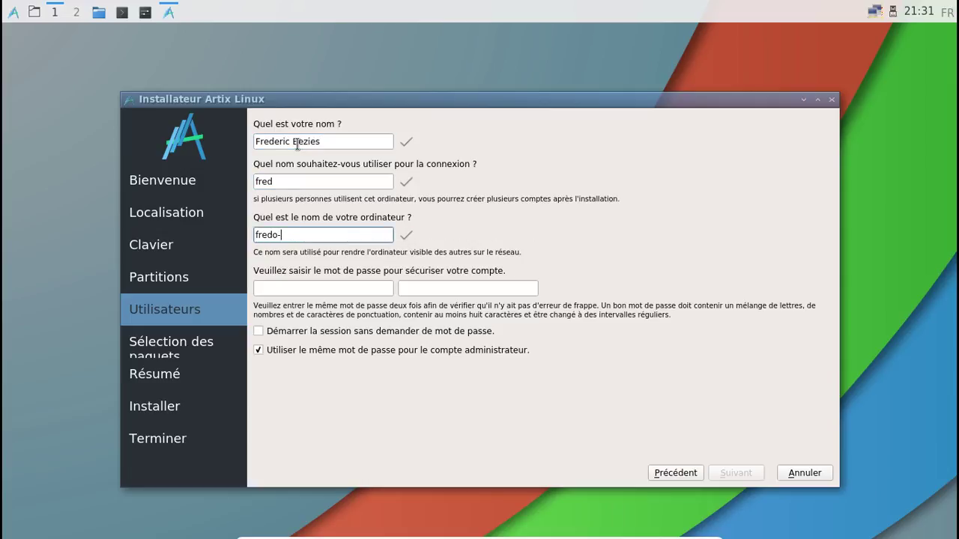
{"action": "type", "text": "artix-lxqt"}
- Enter and confirm the account password, then continue to package selection
{"action": "key", "text": "Tab"}
{"action": "type", "text": "********"}
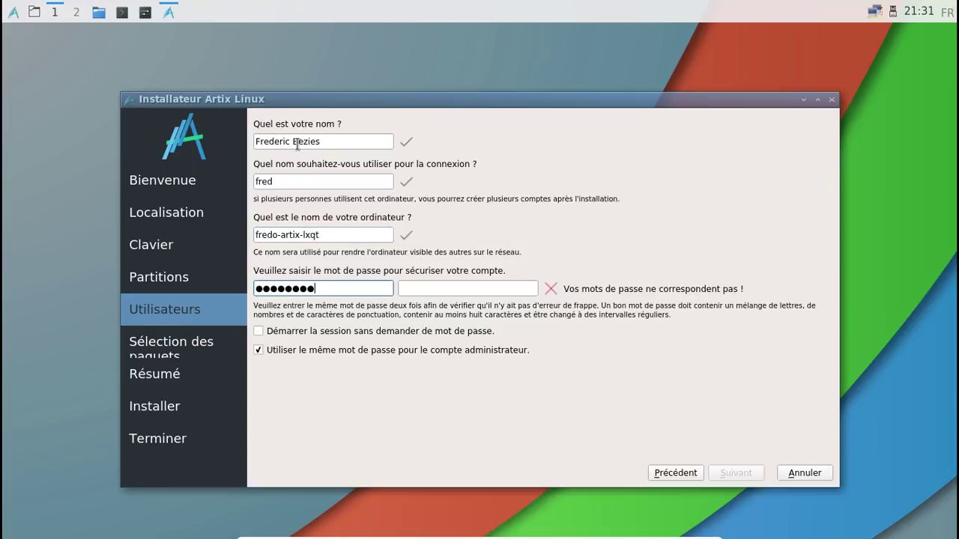
{"action": "key", "text": "Tab"}
{"action": "type", "text": "****"}
{"action": "key", "text": "BackSpace"}
{"action": "key", "text": "BackSpace"}
{"action": "key", "text": "BackSpace"}
{"action": "key", "text": "BackSpace"}
{"action": "type", "text": "******"}
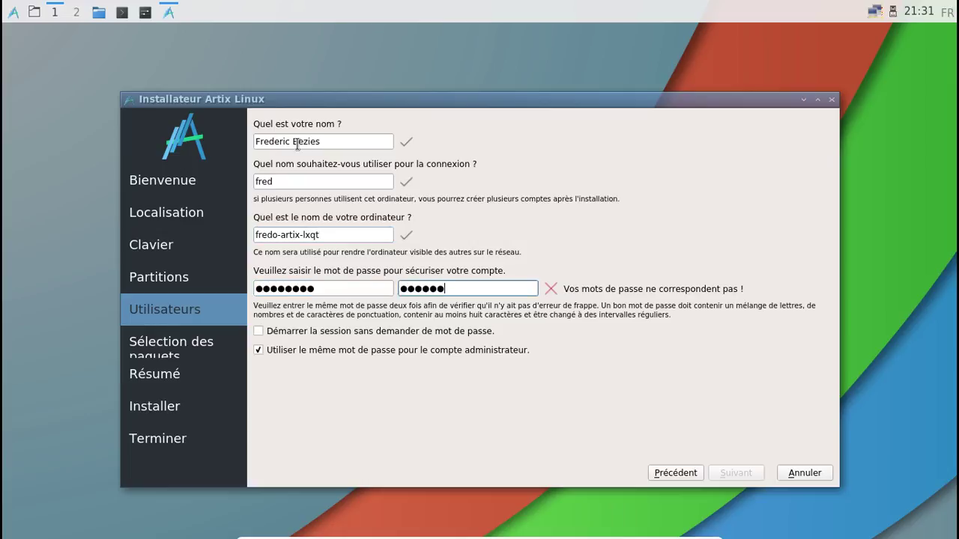
{"action": "type", "text": "••"}
{"action": "left_click", "coordinate": [740, 474]}
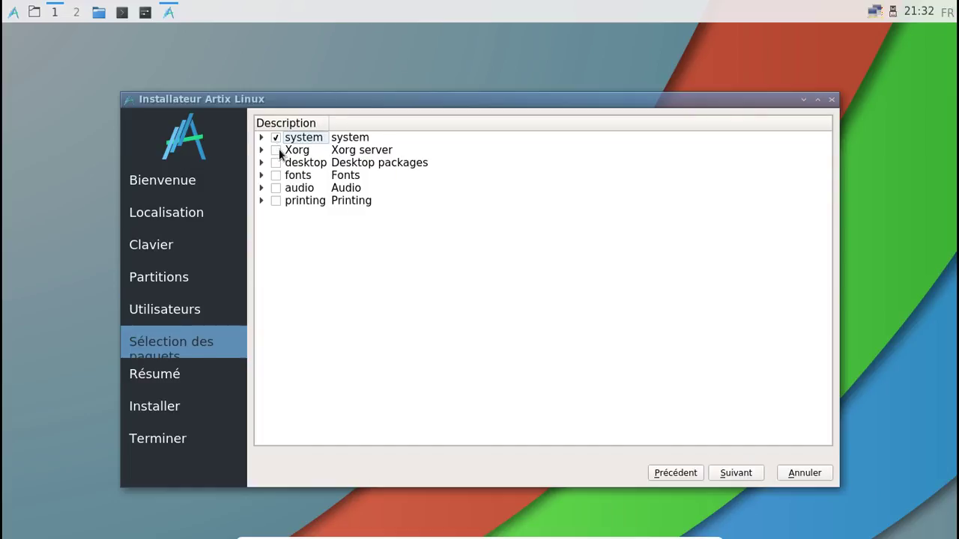
- Include the fonts, printing and audio groups, and exclude the Plasma and i3 desktops
{"action": "left_click", "coordinate": [276, 175]}
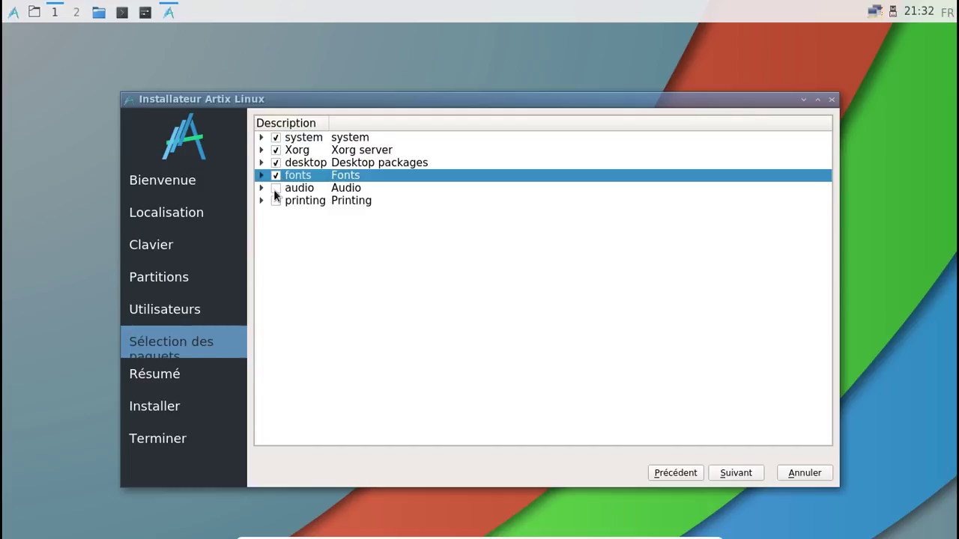
{"action": "left_click", "coordinate": [276, 200]}
{"action": "left_click", "coordinate": [275, 188]}
{"action": "left_click", "coordinate": [261, 162]}
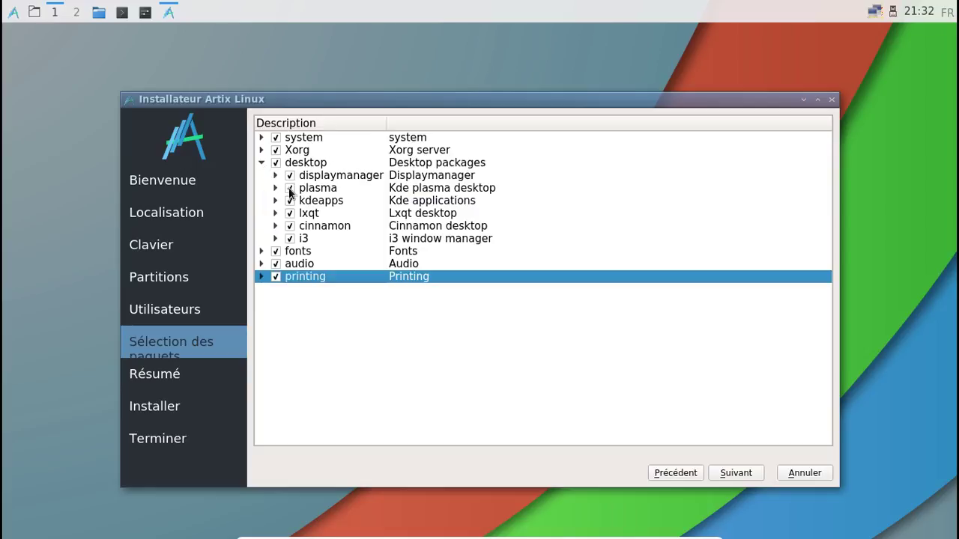
{"action": "left_click", "coordinate": [289, 189]}
{"action": "left_click", "coordinate": [288, 240]}
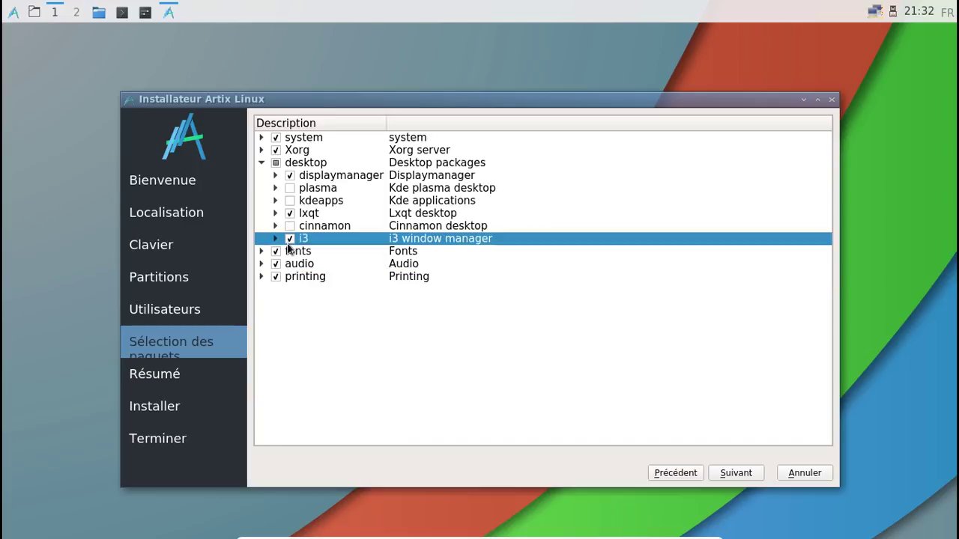
{"action": "left_click", "coordinate": [274, 176]}
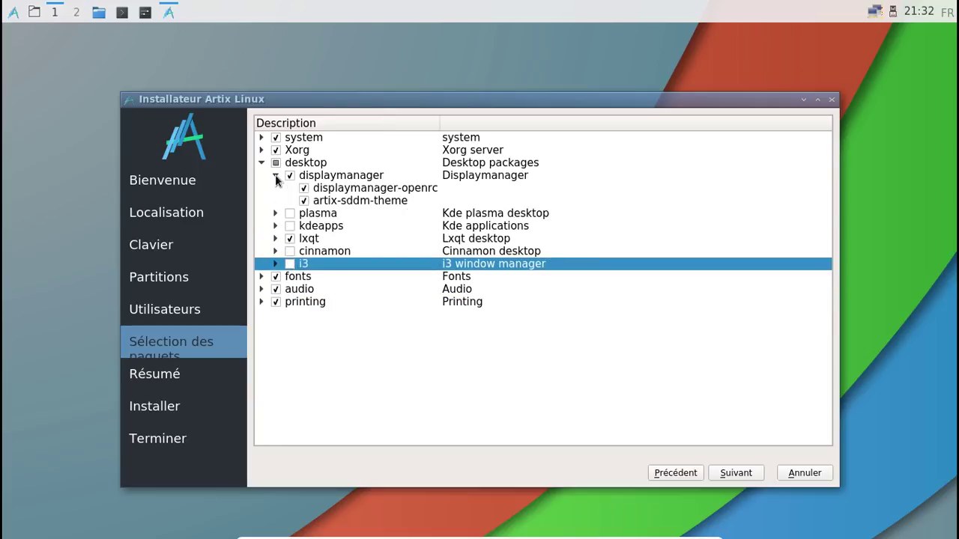
{"action": "left_click", "coordinate": [275, 177]}
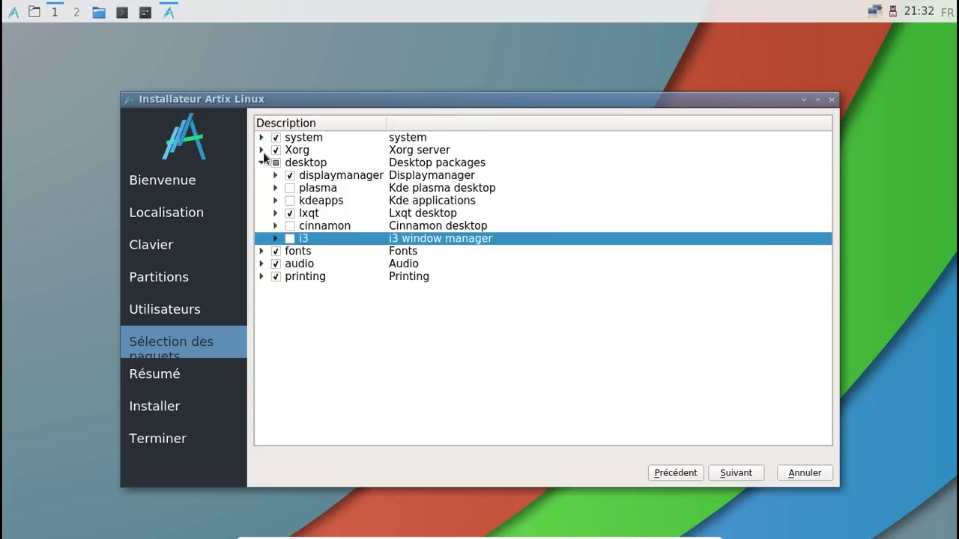
- Exclude the amdgpu, ati, intel, nouveau, openchrome, fbdev and vmware Xorg drivers
{"action": "left_click", "coordinate": [261, 150]}
{"action": "left_click", "coordinate": [274, 163]}
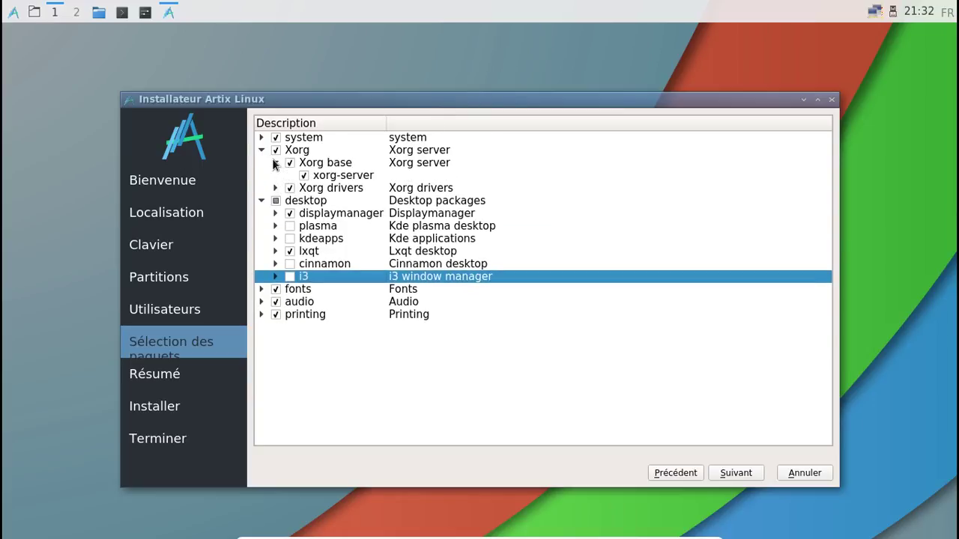
{"action": "left_click", "coordinate": [274, 163]}
{"action": "left_click", "coordinate": [274, 176]}
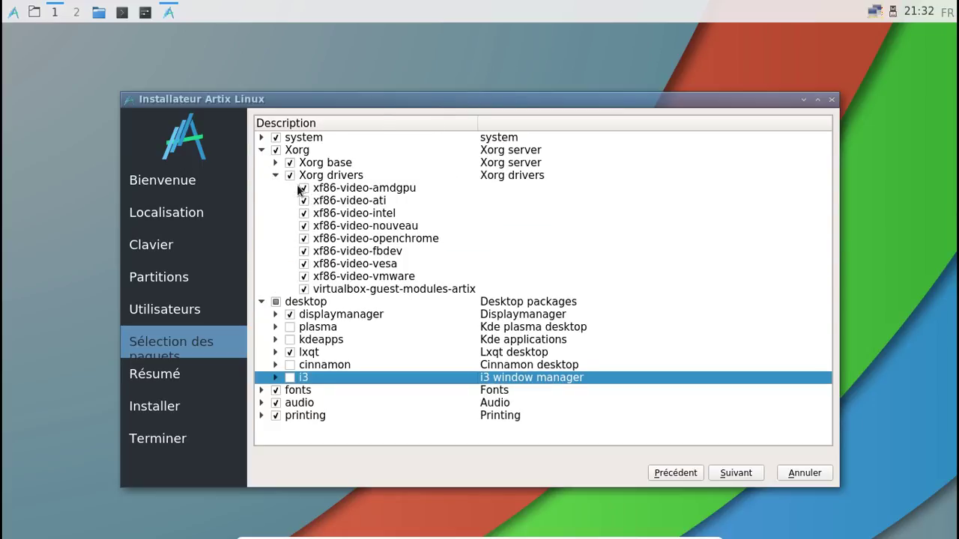
{"action": "left_click", "coordinate": [303, 188]}
{"action": "left_click", "coordinate": [304, 201]}
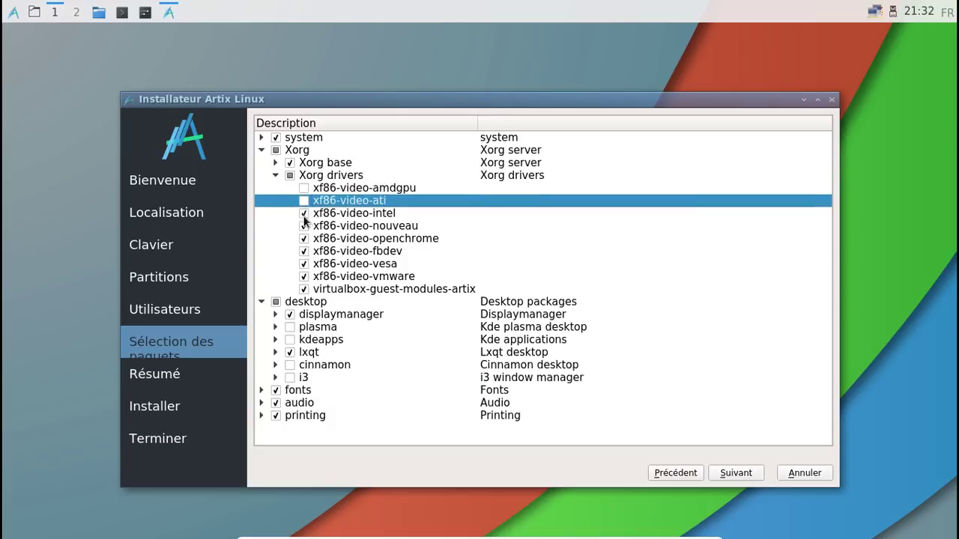
{"action": "left_click", "coordinate": [303, 215]}
{"action": "left_click", "coordinate": [303, 227]}
{"action": "left_click", "coordinate": [304, 240]}
{"action": "left_click", "coordinate": [303, 252]}
{"action": "left_click", "coordinate": [303, 277]}
- Exclude the b43-fwcutter, ipw2100-fw, ipw2200-fw and zd1211-firmware packages from the firmware group
{"action": "left_click", "coordinate": [275, 176]}
{"action": "left_click", "coordinate": [261, 150]}
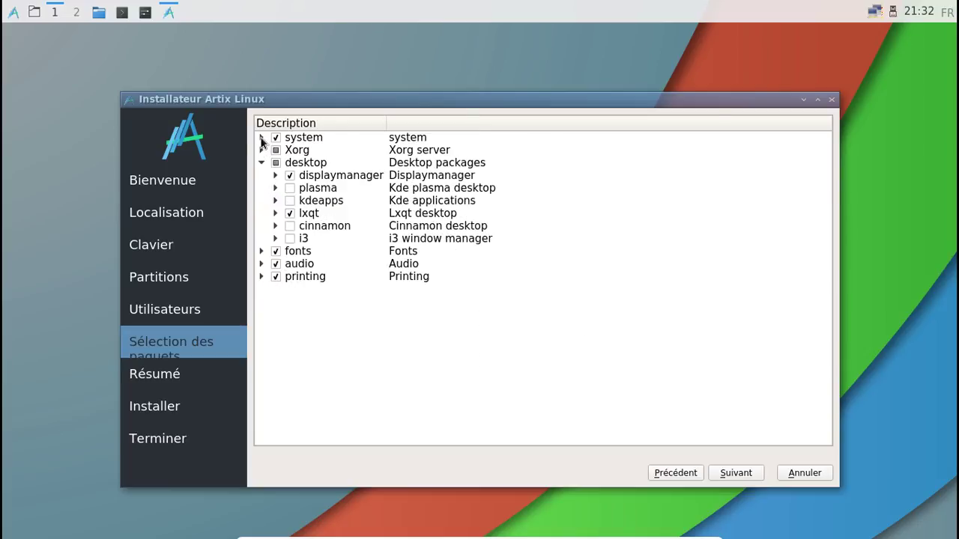
{"action": "left_click", "coordinate": [261, 137]}
{"action": "left_click", "coordinate": [275, 149]}
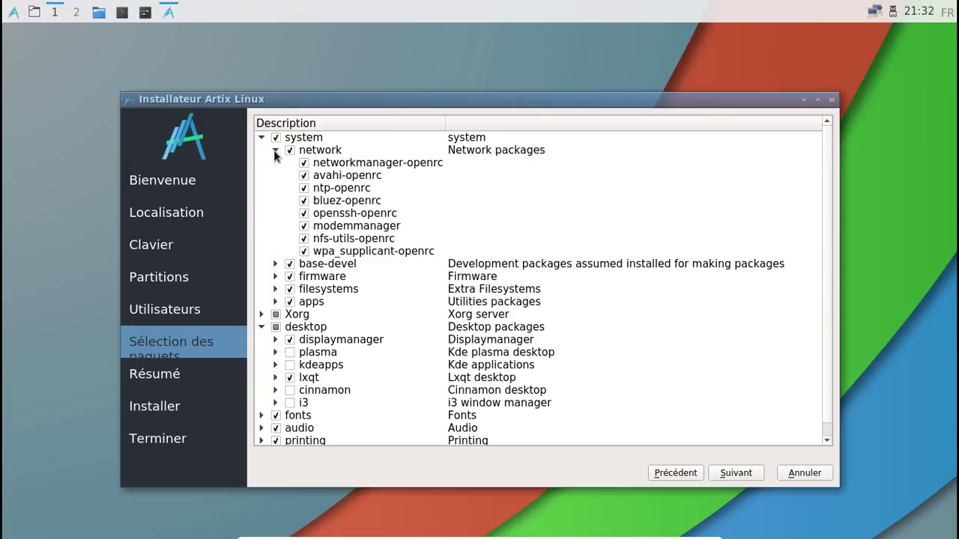
{"action": "left_click", "coordinate": [274, 150]}
{"action": "left_click", "coordinate": [275, 162]}
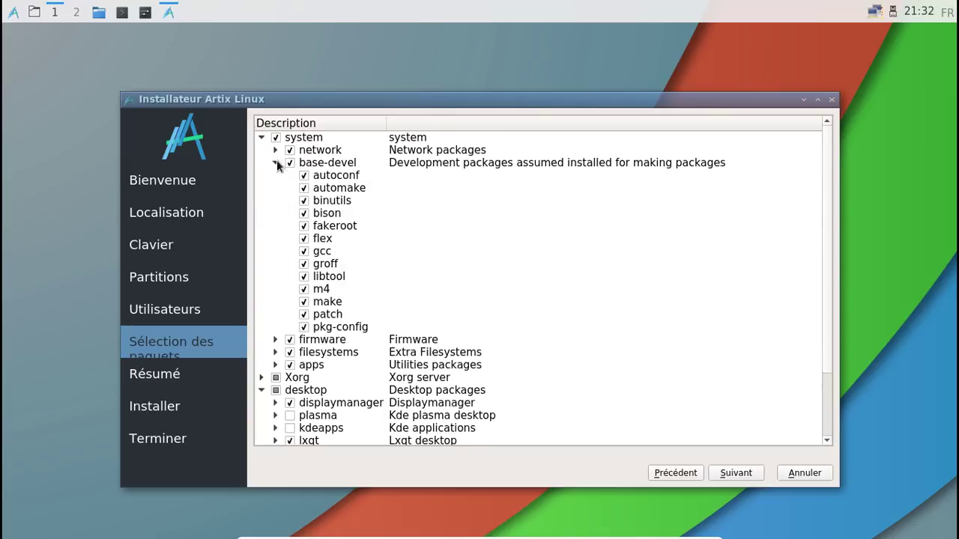
{"action": "left_click", "coordinate": [276, 162]}
{"action": "left_click", "coordinate": [275, 175]}
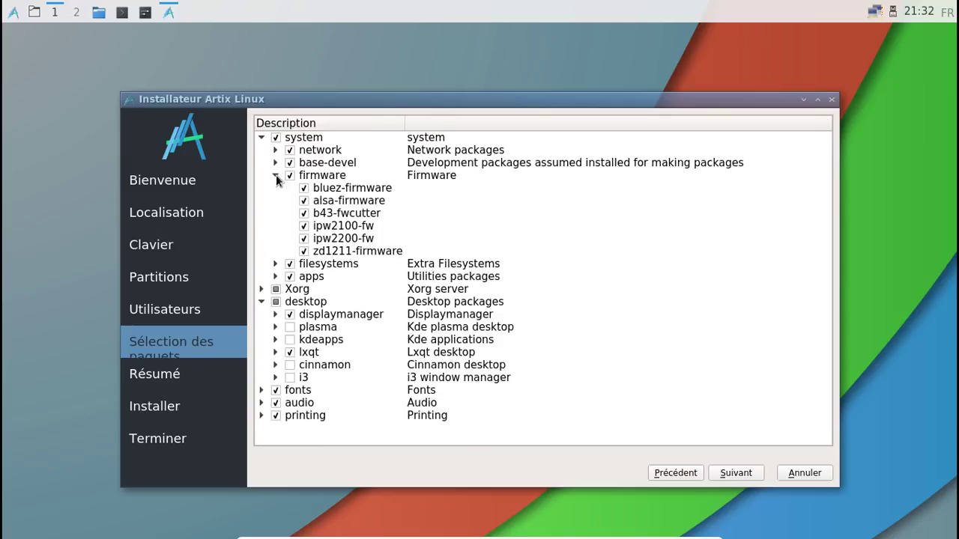
{"action": "left_click", "coordinate": [303, 213]}
{"action": "left_click", "coordinate": [303, 225]}
{"action": "left_click", "coordinate": [304, 238]}
{"action": "left_click", "coordinate": [303, 251]}
{"action": "left_click", "coordinate": [276, 177]}
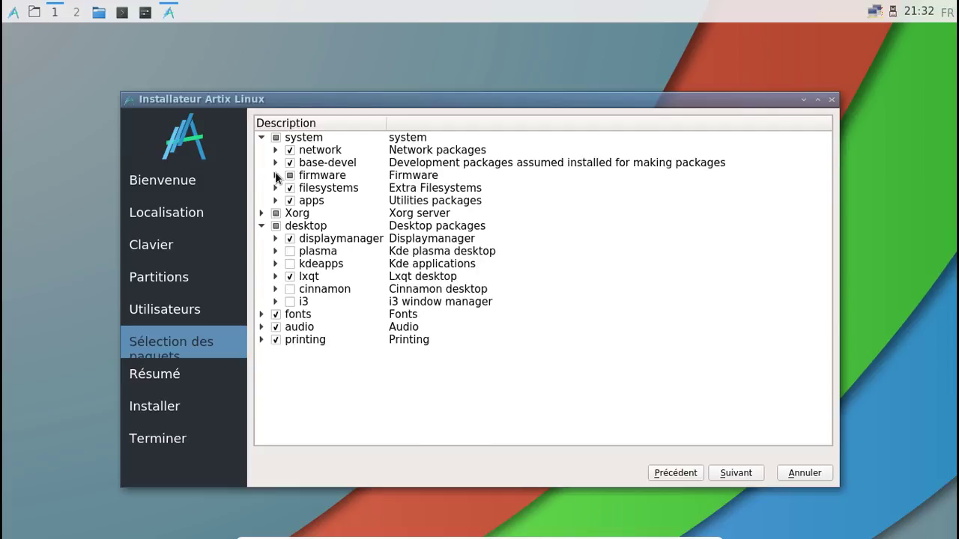
- Review the audio and printing groups without changes and proceed to the summary
{"action": "left_click", "coordinate": [262, 226]}
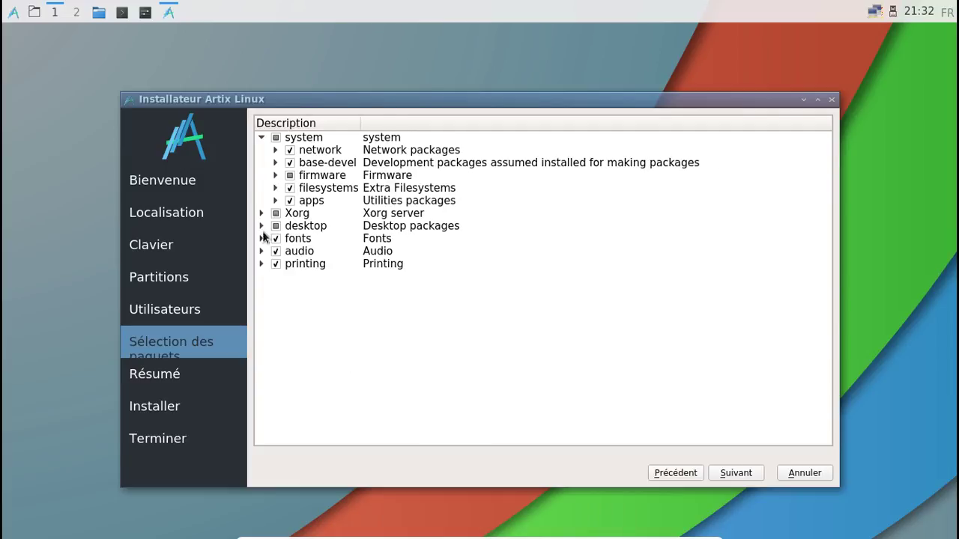
{"action": "left_click", "coordinate": [262, 251]}
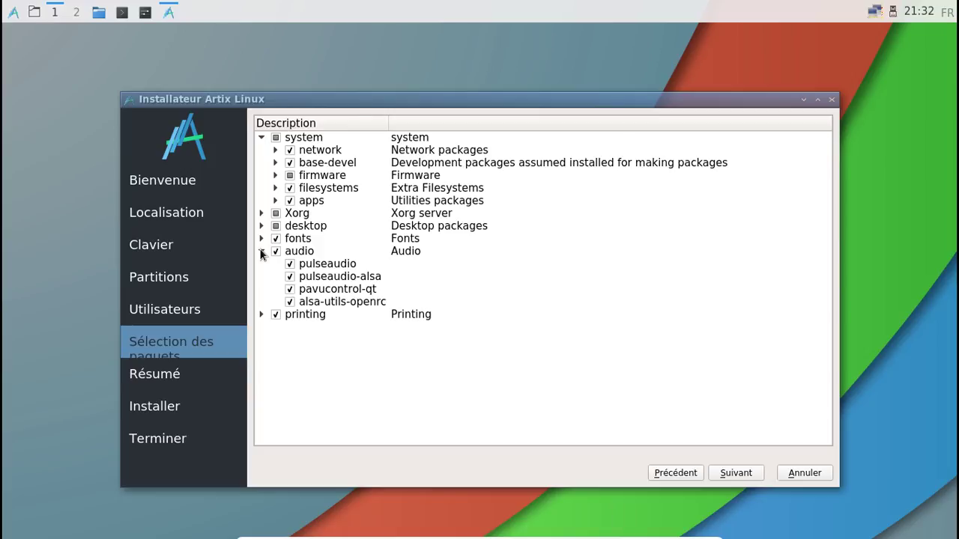
{"action": "left_click", "coordinate": [262, 253]}
{"action": "left_click", "coordinate": [263, 265]}
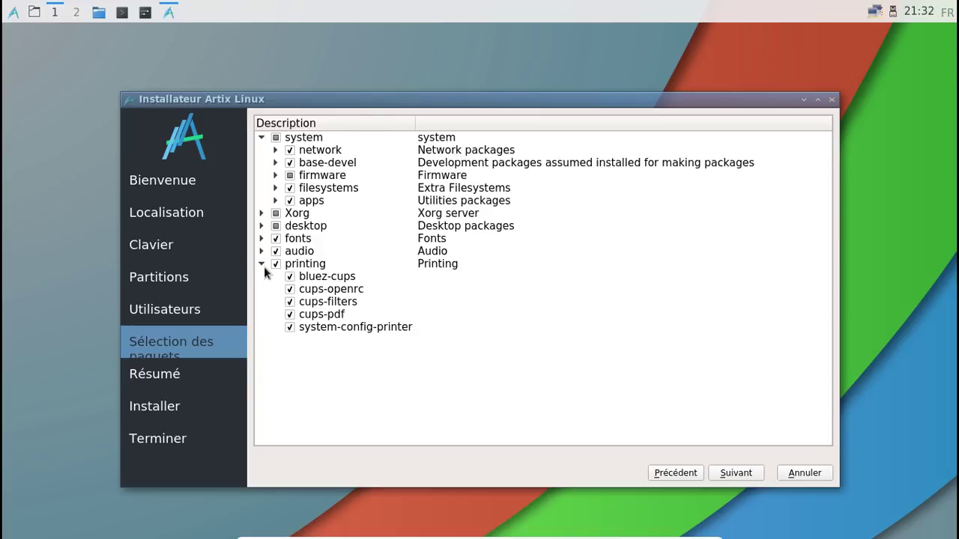
{"action": "left_click", "coordinate": [263, 264]}
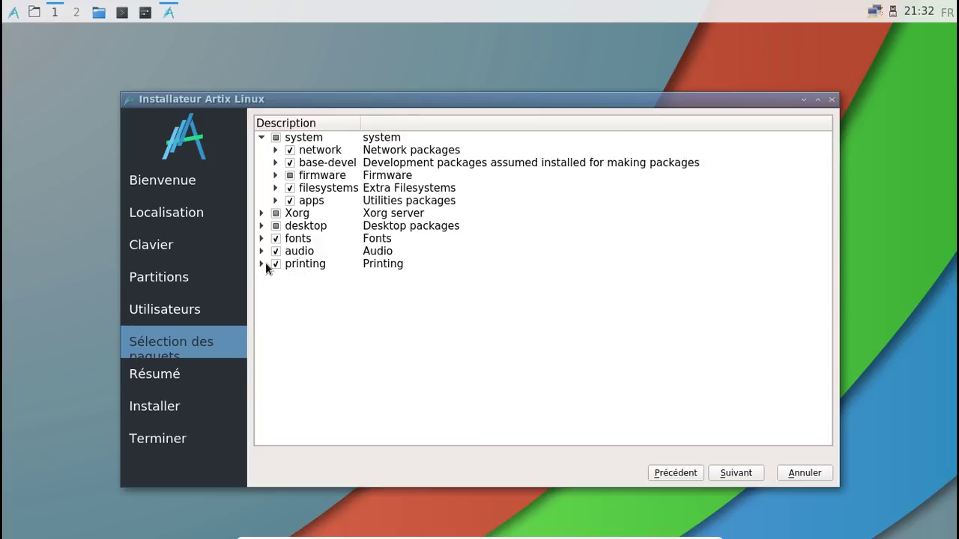
{"action": "left_click", "coordinate": [735, 473]}
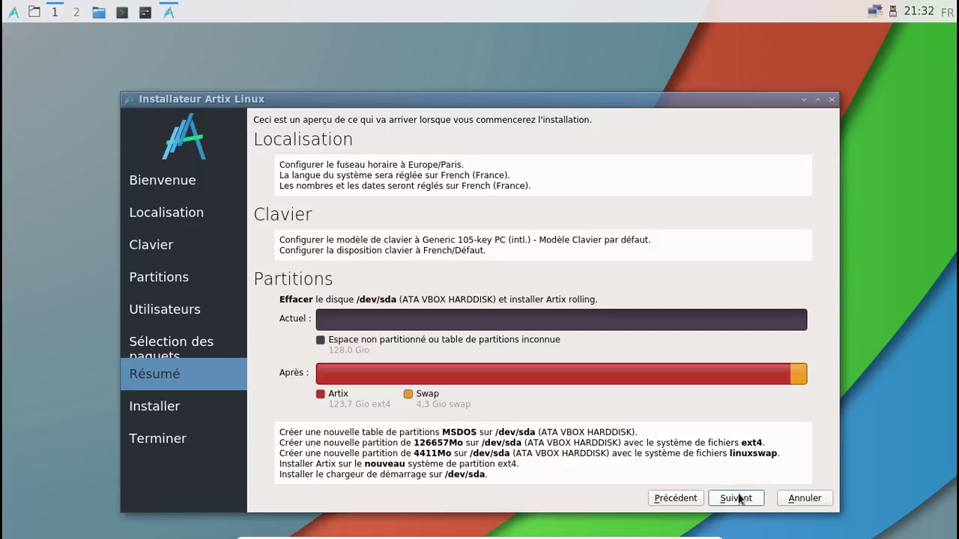
- Start installing Artix from the Résumé page, then leave VirtualBox full-screen mode
{"action": "left_click", "coordinate": [736, 498]}
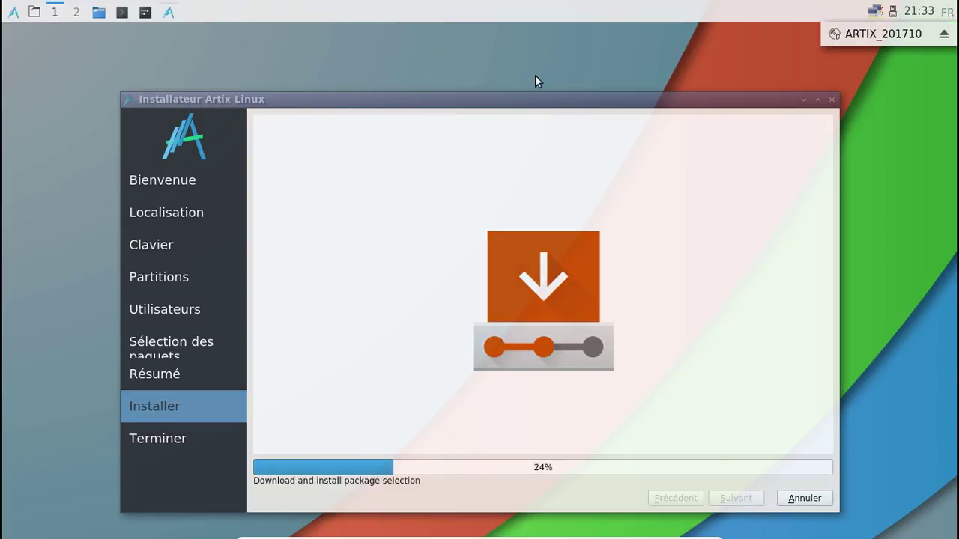
{"action": "key", "text": "Control_R+f"}
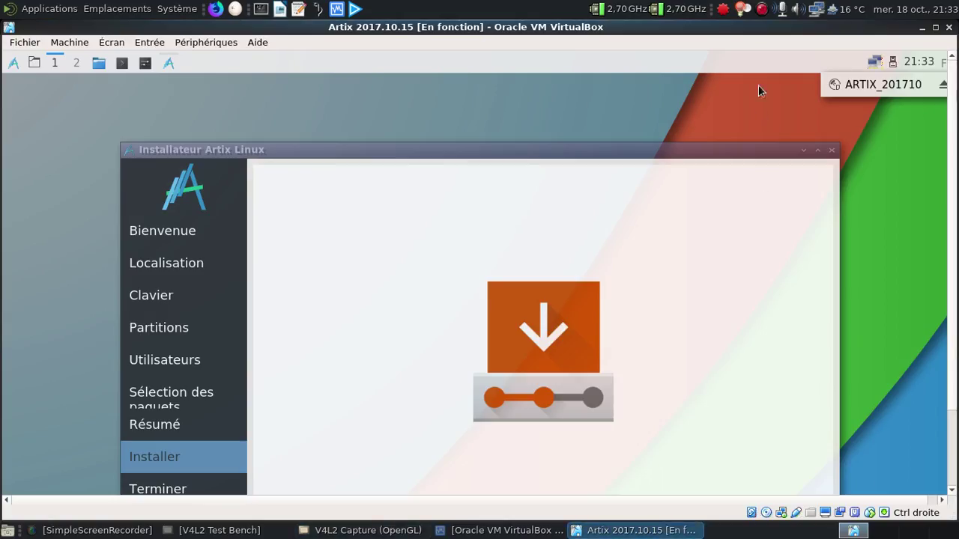
- Restore the VirtualBox window to a smaller size while the installation completes
{"action": "left_click", "coordinate": [759, 10]}
{"action": "left_click", "coordinate": [760, 11]}
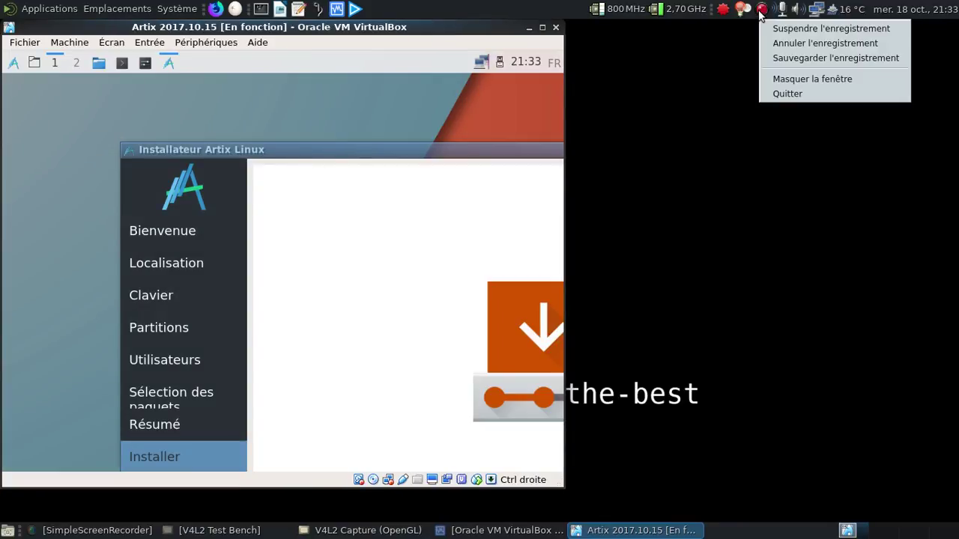
{"action": "left_click", "coordinate": [795, 58]}
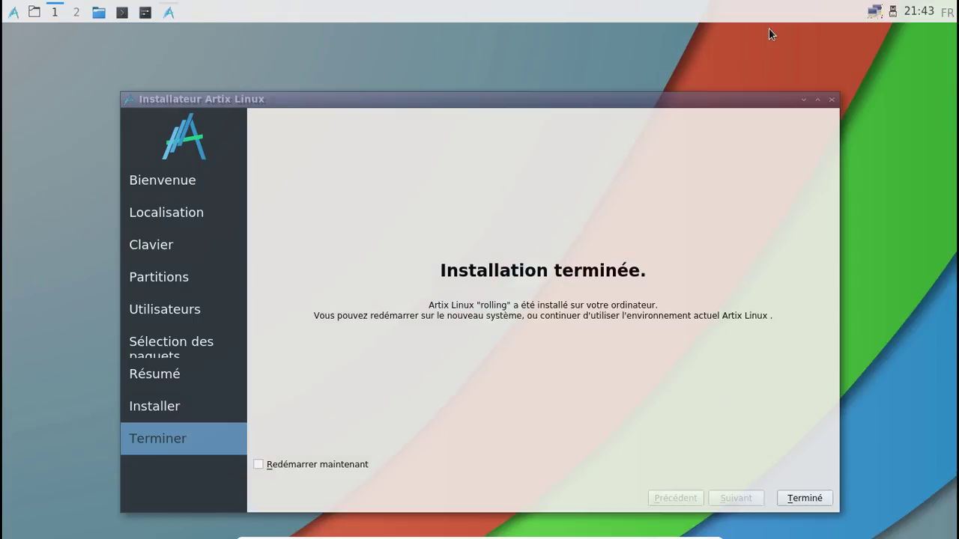
- Tick Redémarrer maintenant and finish Calamares so the machine reboots
{"action": "left_click", "coordinate": [309, 466]}
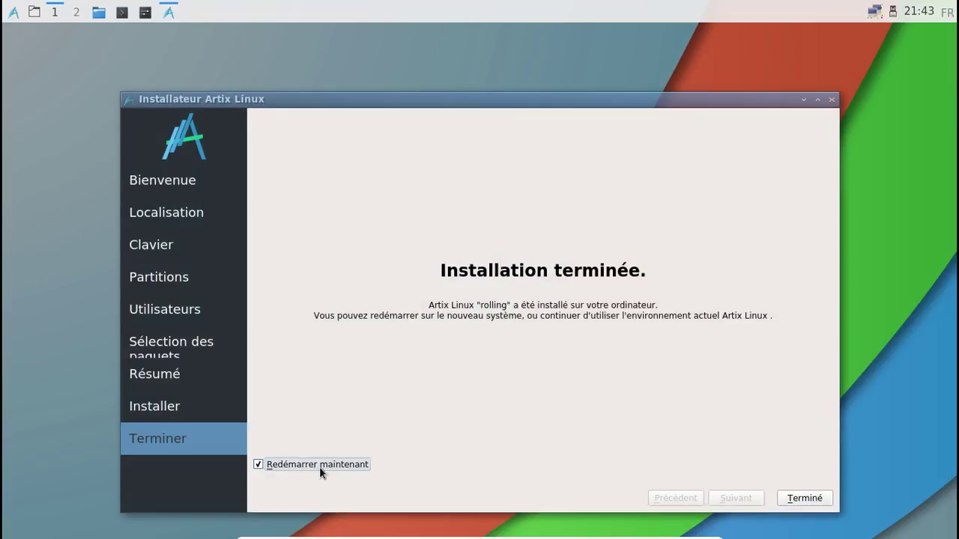
{"action": "left_click", "coordinate": [803, 500]}
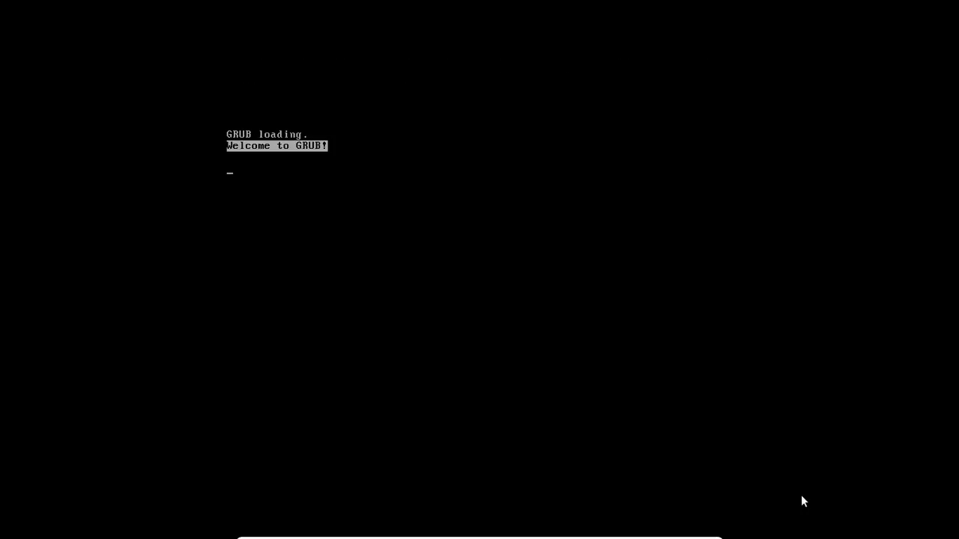
- Boot the default GRUB entry and log in to LXQt with the user name and password
{"action": "key", "text": "Return"}
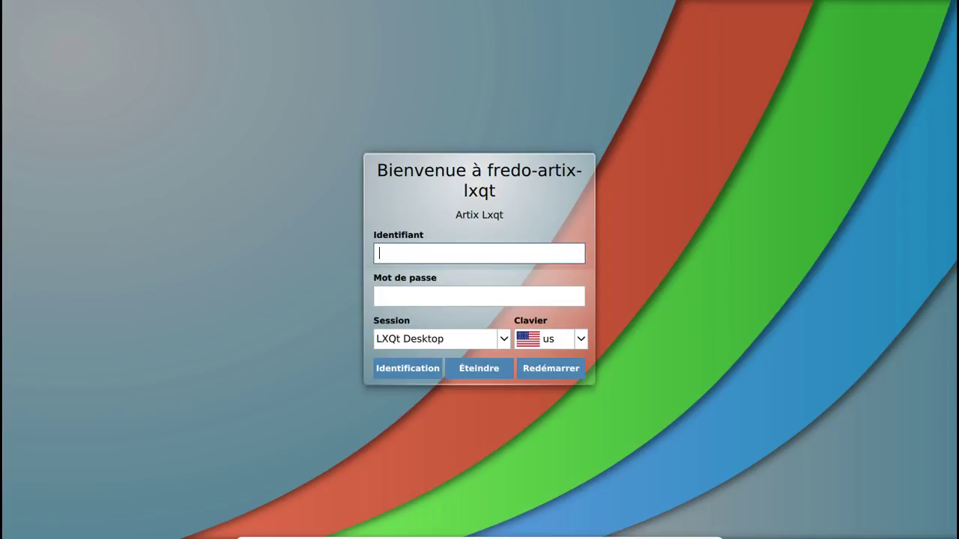
{"action": "type", "text": "fred"}
{"action": "key", "text": "Tab"}
{"action": "type", "text": "******"}
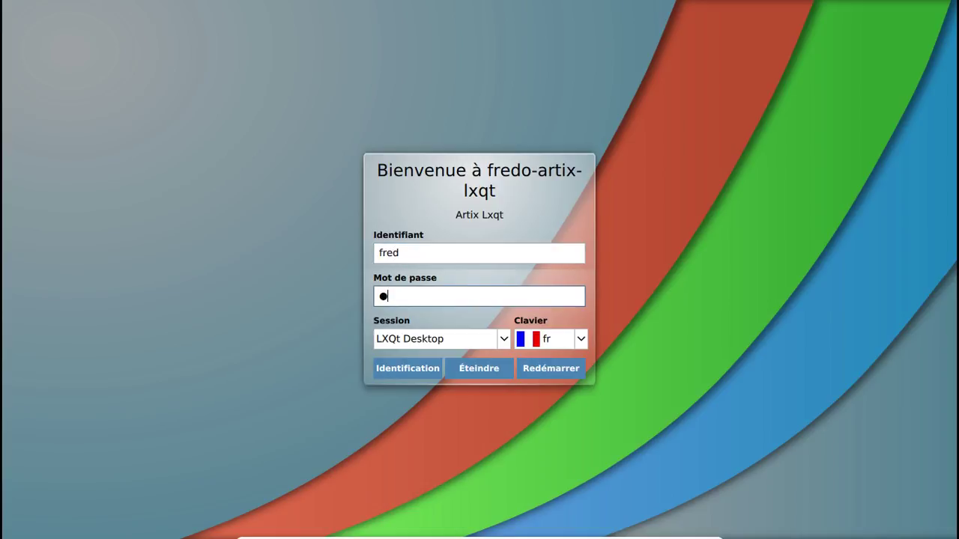
{"action": "key", "text": "Return"}
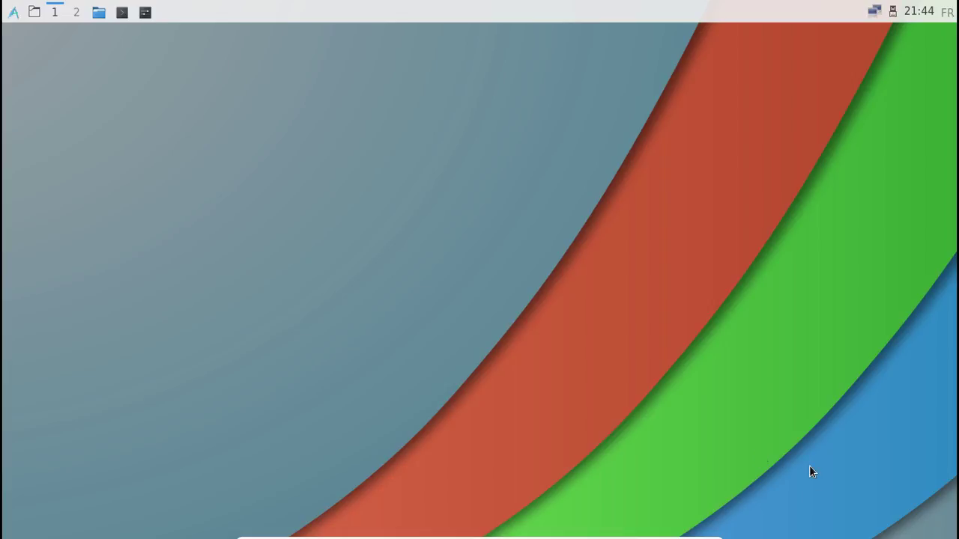
- In the panel widget manager, remove the broken panelvolume widget and add the Volume audio widget
{"action": "right_click", "coordinate": [850, 14]}
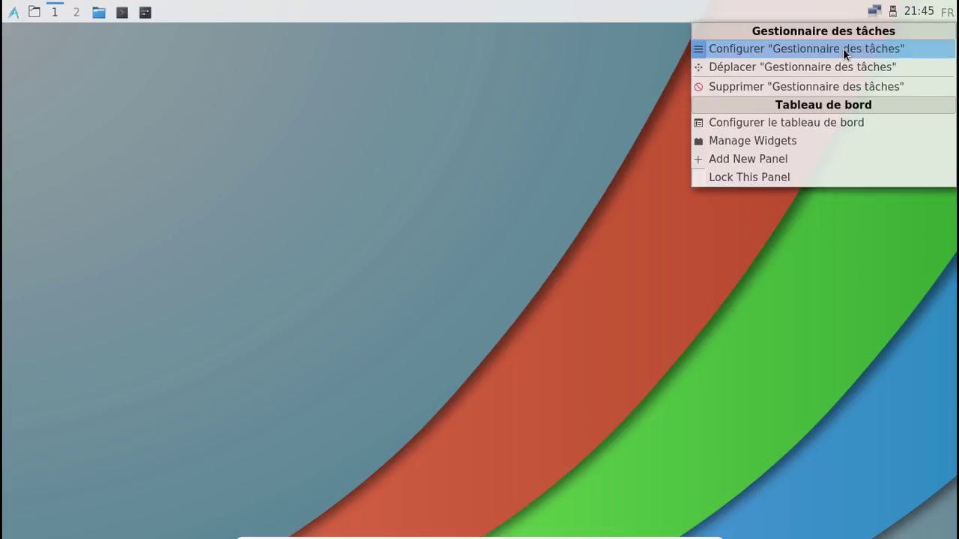
{"action": "left_click", "coordinate": [816, 141]}
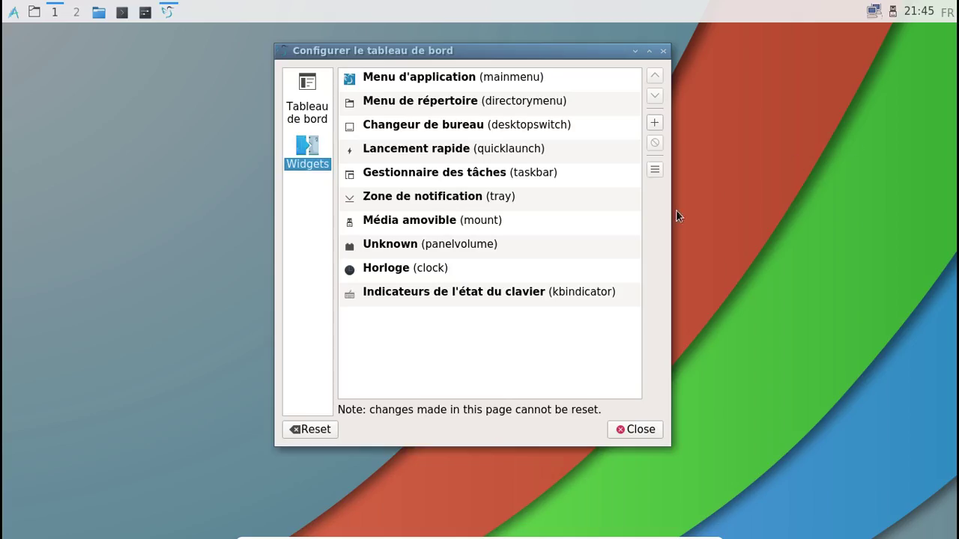
{"action": "left_click", "coordinate": [466, 247]}
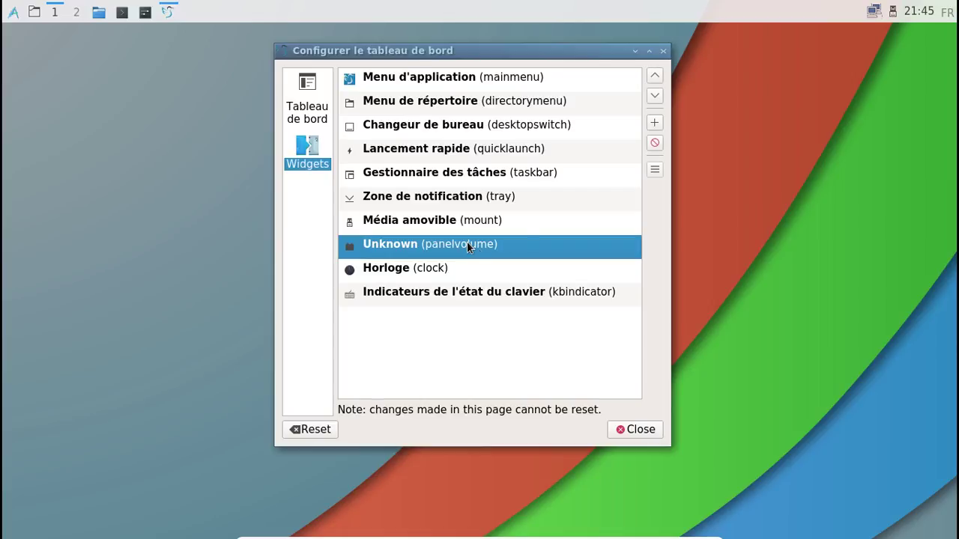
{"action": "left_click", "coordinate": [655, 142]}
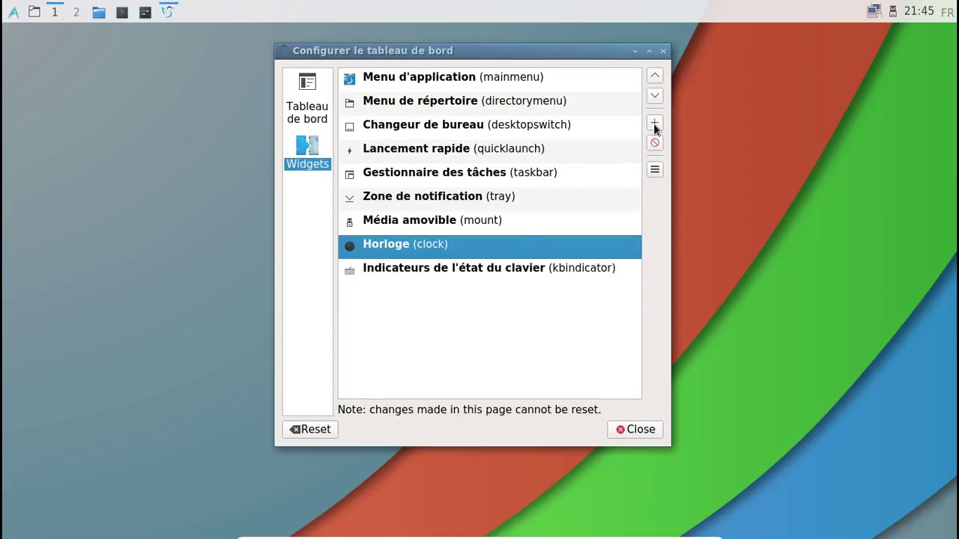
{"action": "left_click", "coordinate": [654, 124]}
{"action": "scroll", "coordinate": [528, 277], "scroll_direction": "down", "scroll_amount": 10}
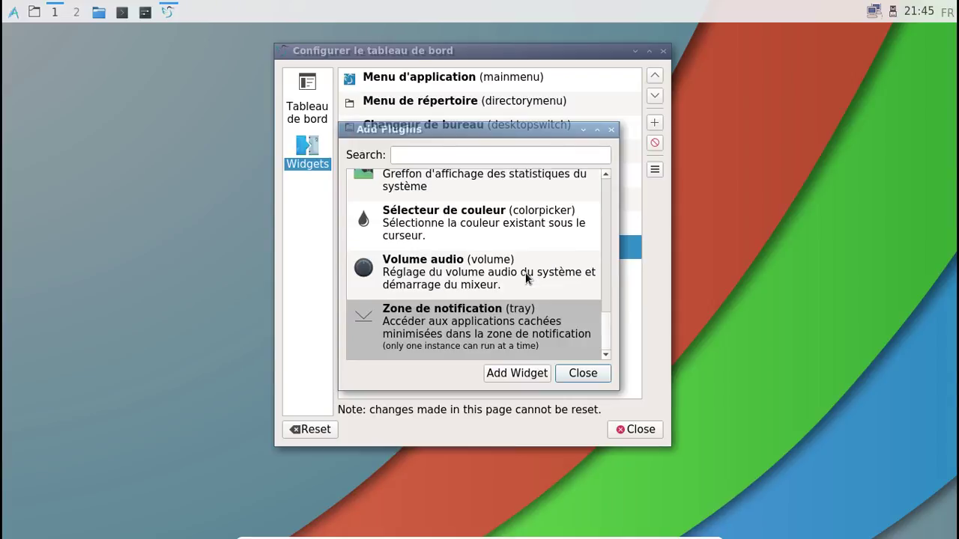
{"action": "left_click", "coordinate": [527, 277]}
{"action": "left_click", "coordinate": [528, 375]}
{"action": "left_click", "coordinate": [592, 378]}
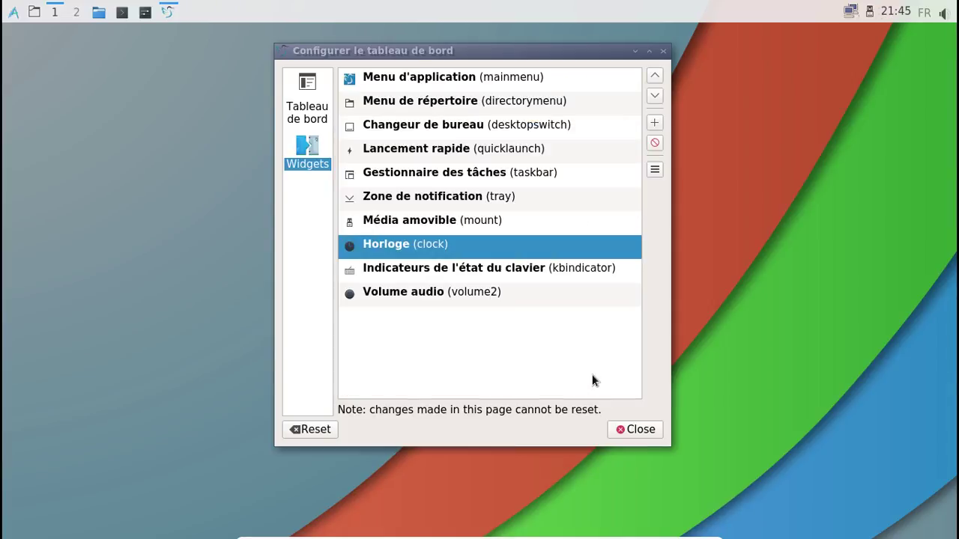
{"action": "left_click", "coordinate": [636, 429]}
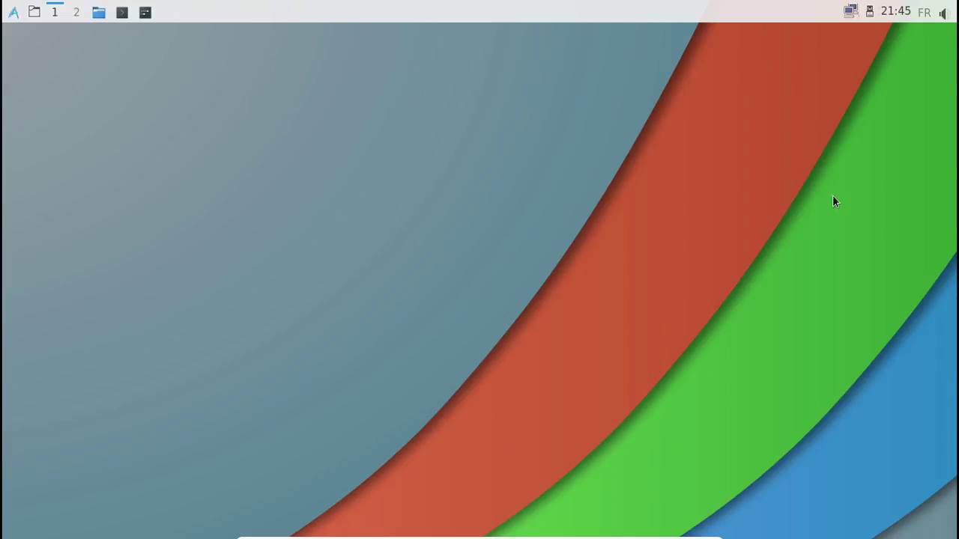
- Move the Volume audio widget two places up, above the Horloge clock
{"action": "right_click", "coordinate": [775, 17]}
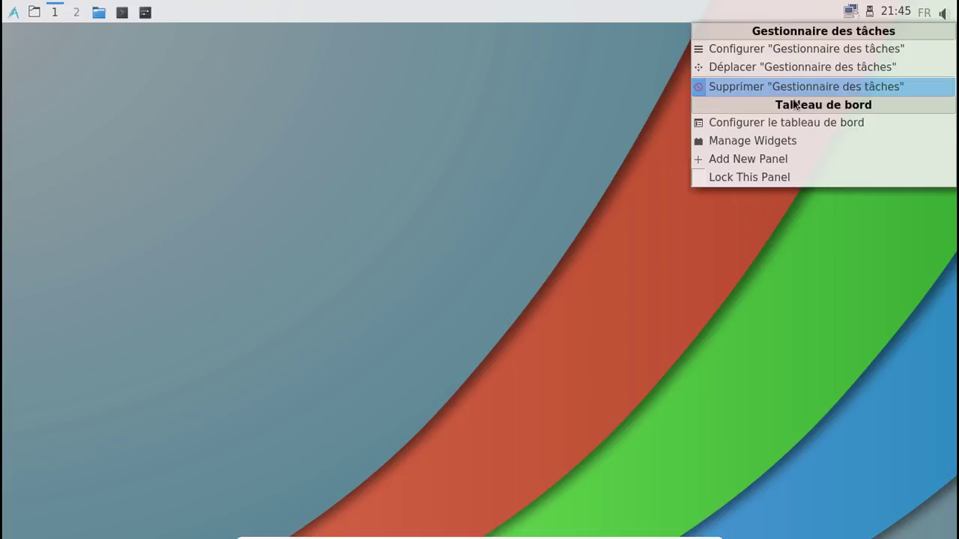
{"action": "left_click", "coordinate": [794, 142]}
{"action": "left_click", "coordinate": [514, 292]}
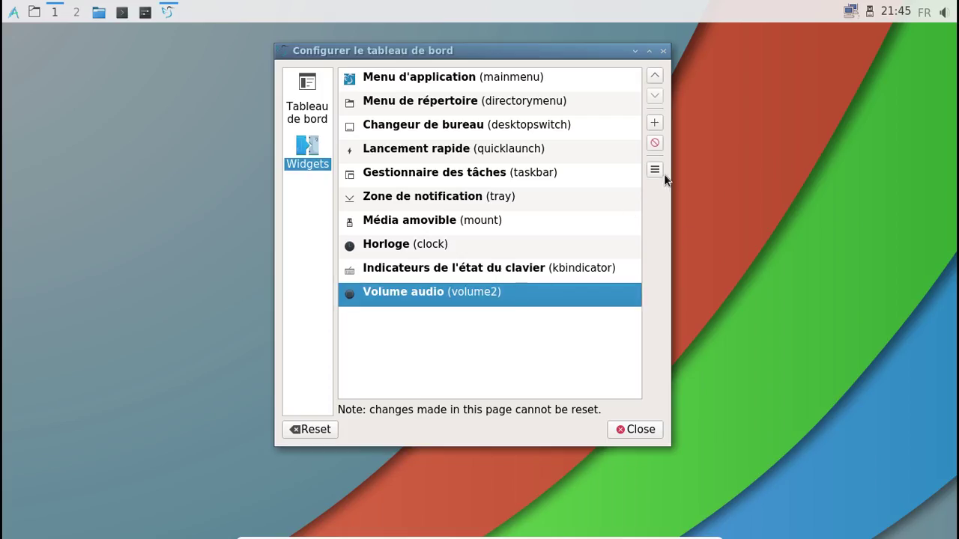
{"action": "left_click", "coordinate": [653, 78]}
{"action": "left_click", "coordinate": [653, 78]}
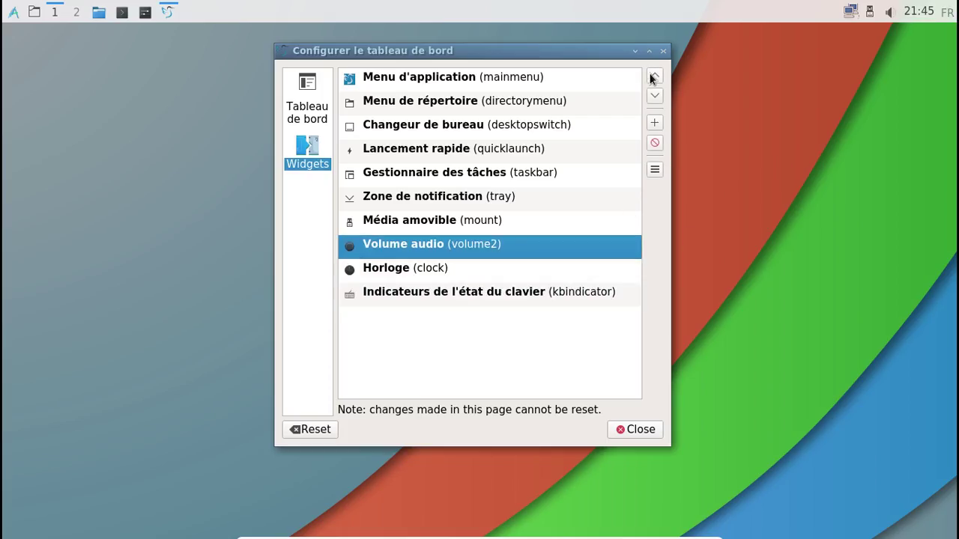
{"action": "left_click", "coordinate": [636, 429]}
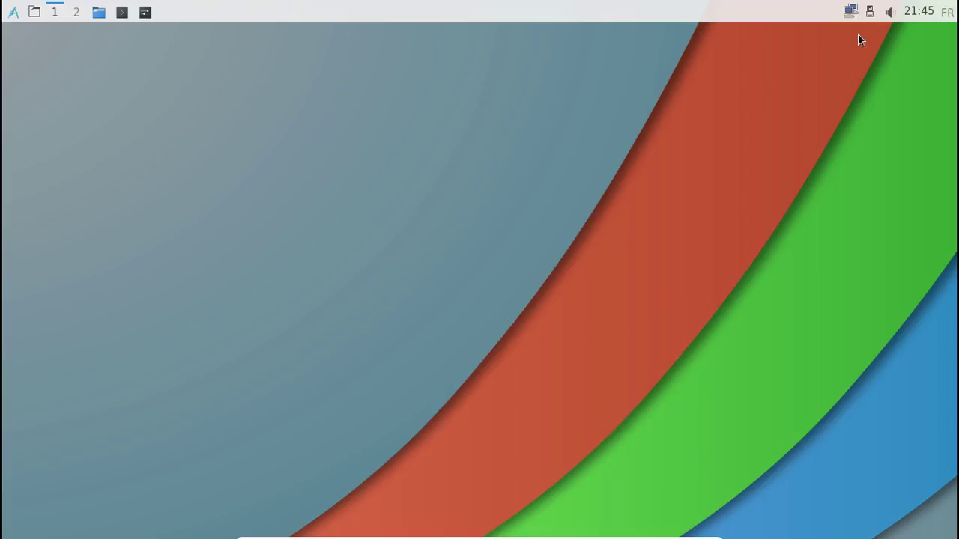
- Check the master volume and confirm the volume control settings use PulseAudio
{"action": "left_click", "coordinate": [890, 15]}
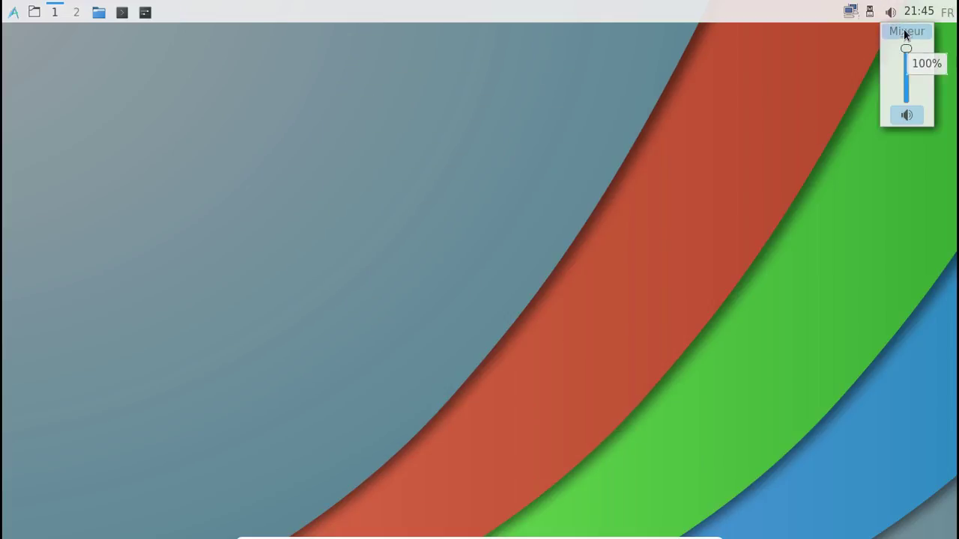
{"action": "right_click", "coordinate": [890, 20]}
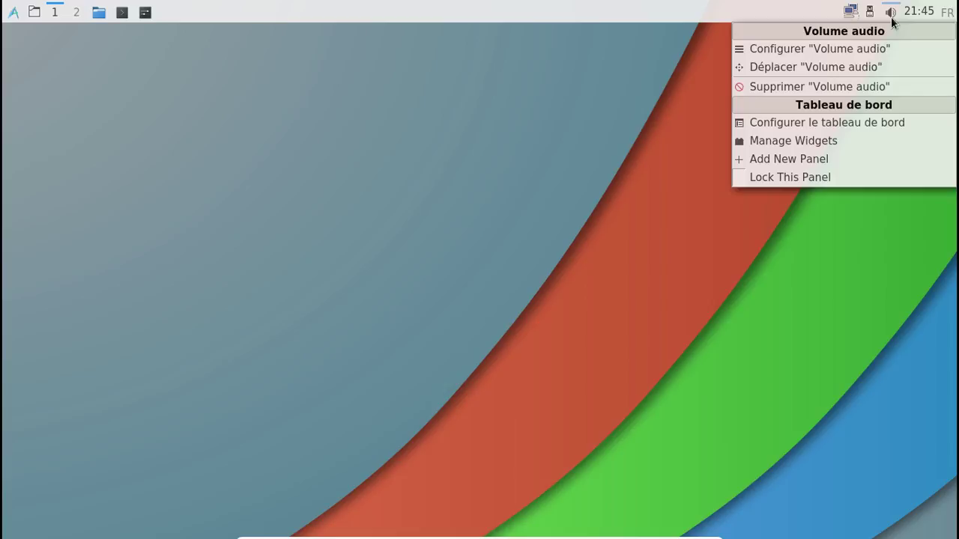
{"action": "left_click", "coordinate": [866, 50]}
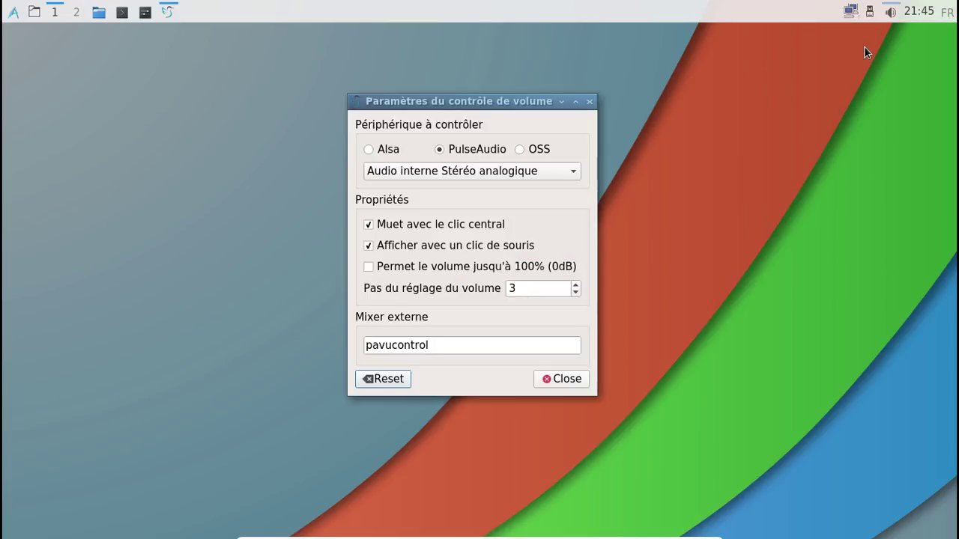
{"action": "left_click", "coordinate": [481, 173]}
{"action": "left_click", "coordinate": [479, 171]}
{"action": "left_click", "coordinate": [374, 152]}
{"action": "left_click", "coordinate": [450, 149]}
{"action": "left_click", "coordinate": [576, 381]}
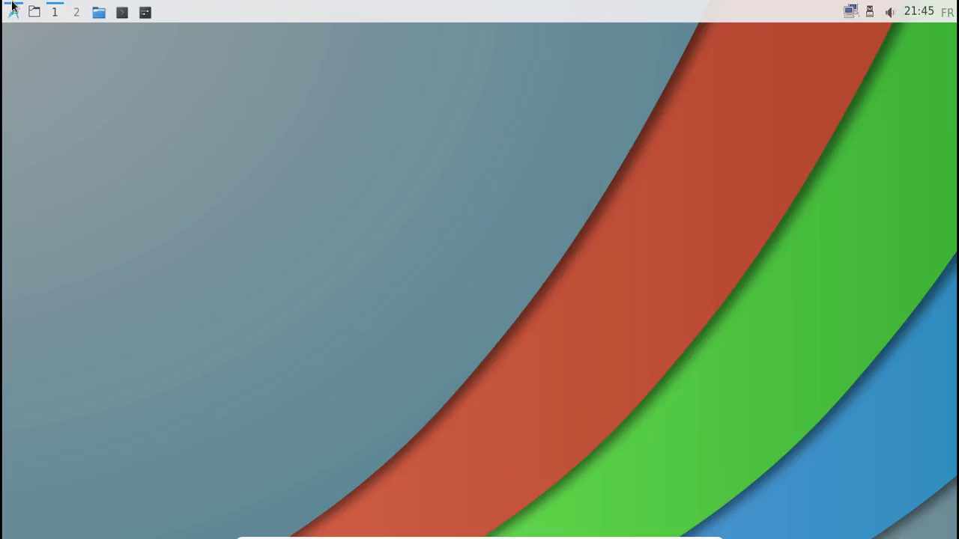
- Browse the application menu's categories without launching anything
{"action": "left_click", "coordinate": [12, 7]}
{"action": "mouse_move", "coordinate": [43, 93]}
{"action": "mouse_move", "coordinate": [45, 112]}
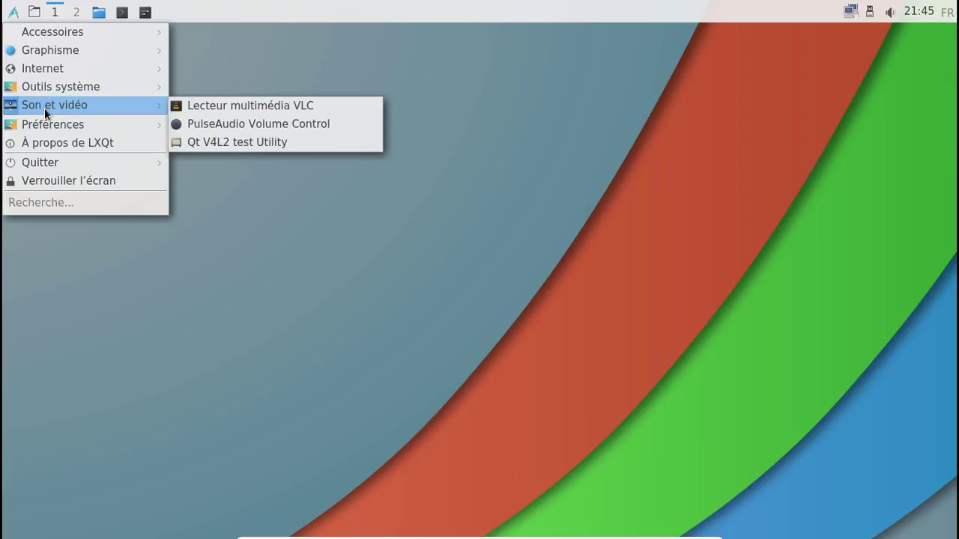
{"action": "mouse_move", "coordinate": [48, 131]}
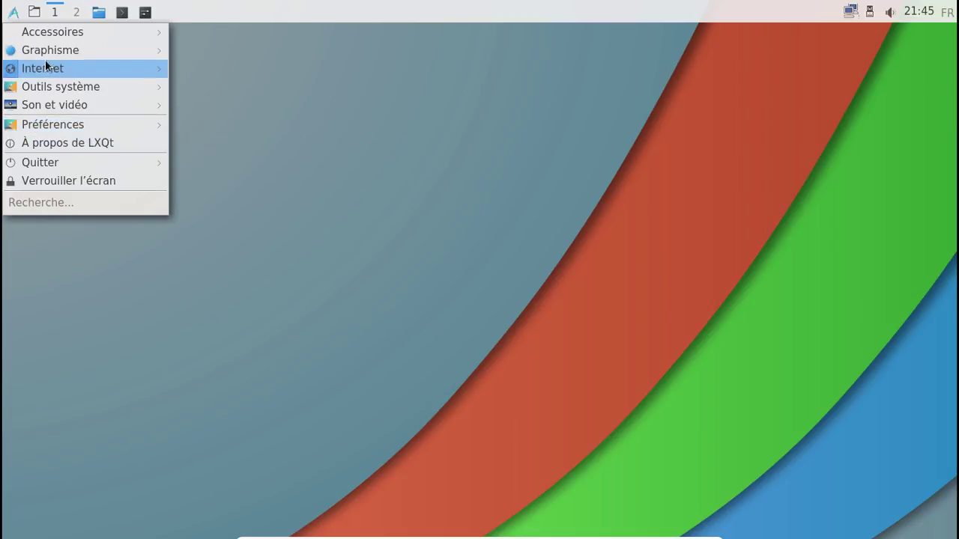
{"action": "left_click", "coordinate": [126, 12]}
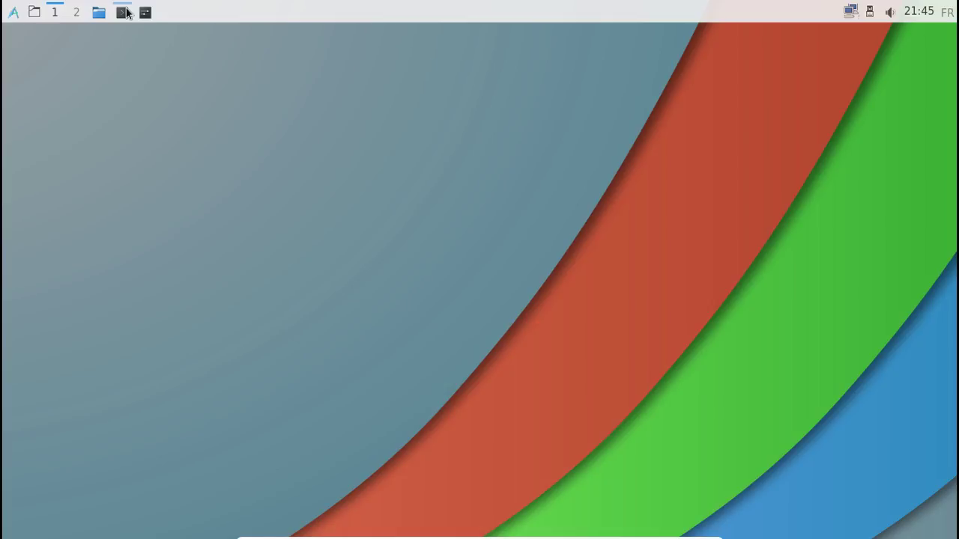
- Keep one terminal window, enlarge its font, and run 'pacman -Ss pamac'
{"action": "left_click", "coordinate": [126, 12]}
{"action": "left_click_drag", "start_coordinate": [193, 111], "coordinate": [259, 93]}
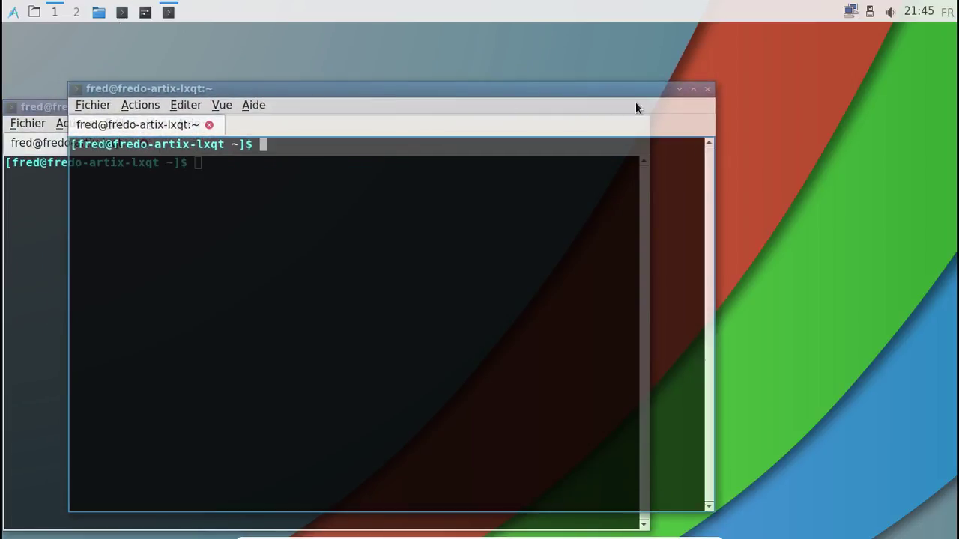
{"action": "left_click", "coordinate": [708, 93]}
{"action": "left_click_drag", "start_coordinate": [436, 111], "coordinate": [537, 37]}
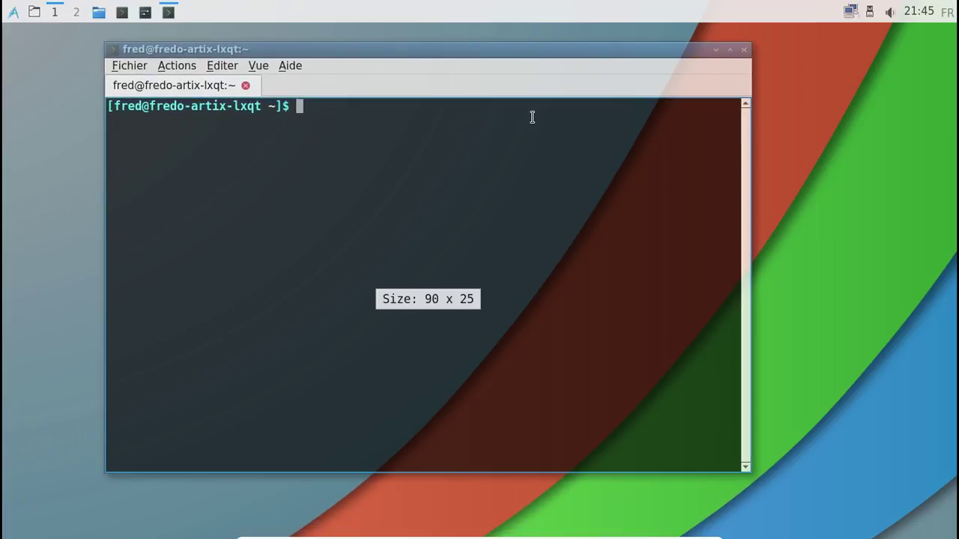
{"action": "key", "text": "ctrl+plus"}
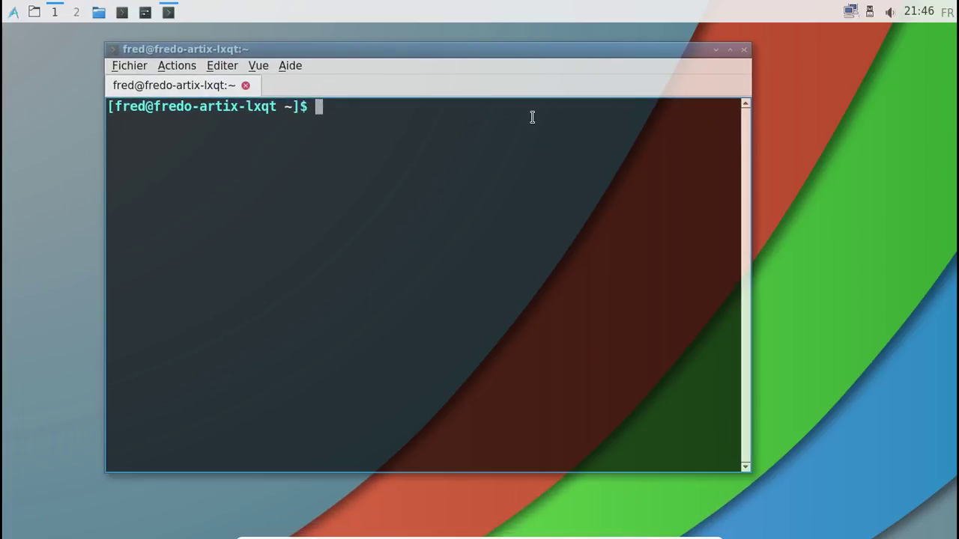
{"action": "type", "text": "pacman -Ss pamac"}
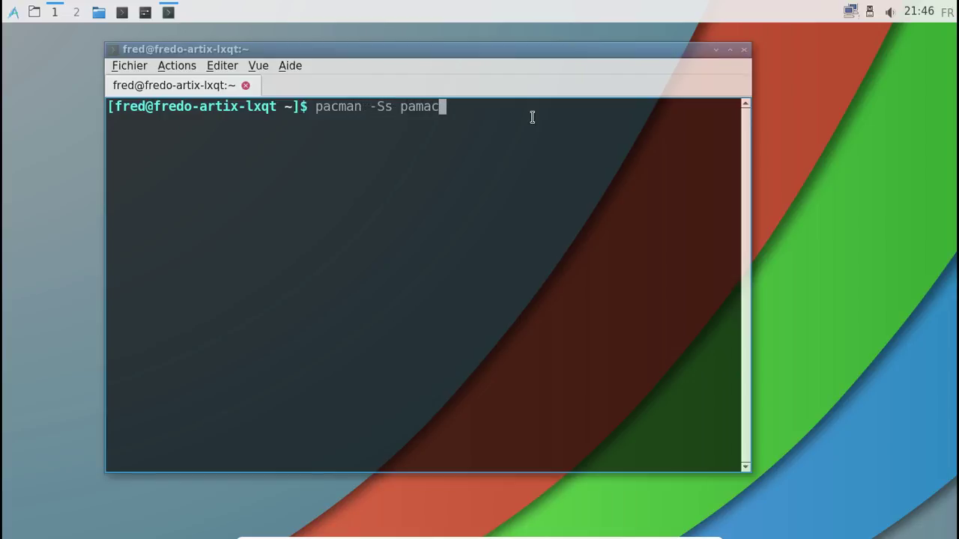
{"action": "key", "text": "Return"}
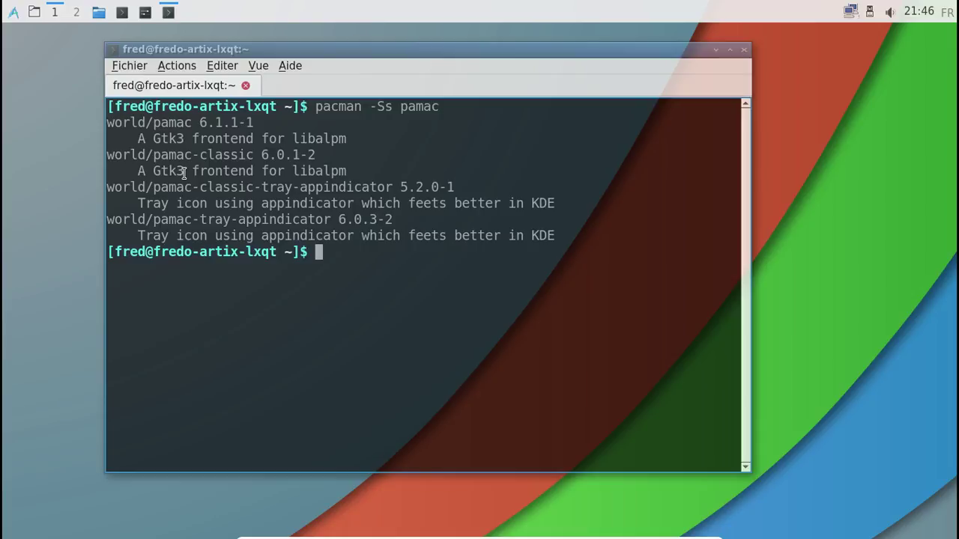
- Install pamac-classic with 'sudo pacman -S pamac-classic', then close the terminal
{"action": "type", "text": "sudo pacman "}
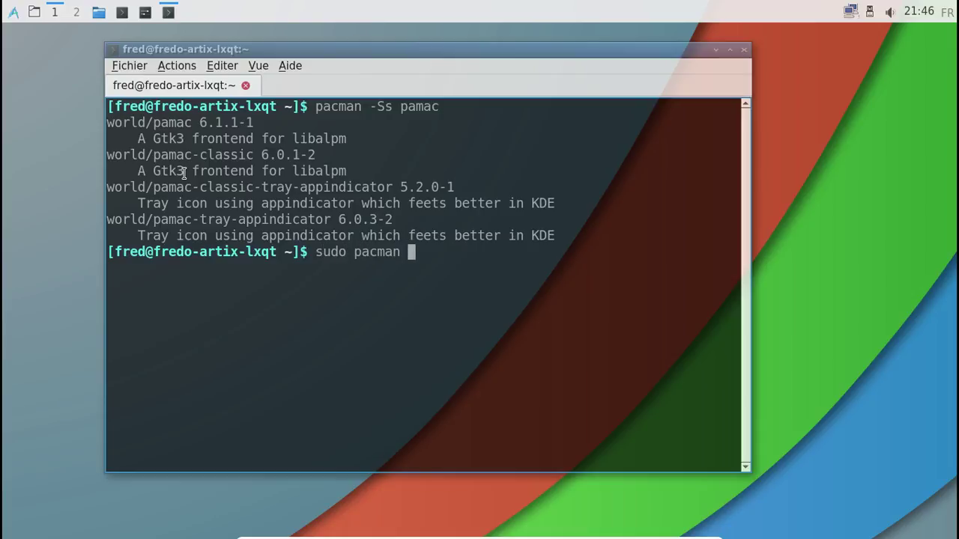
{"action": "type", "text": "-S pam"}
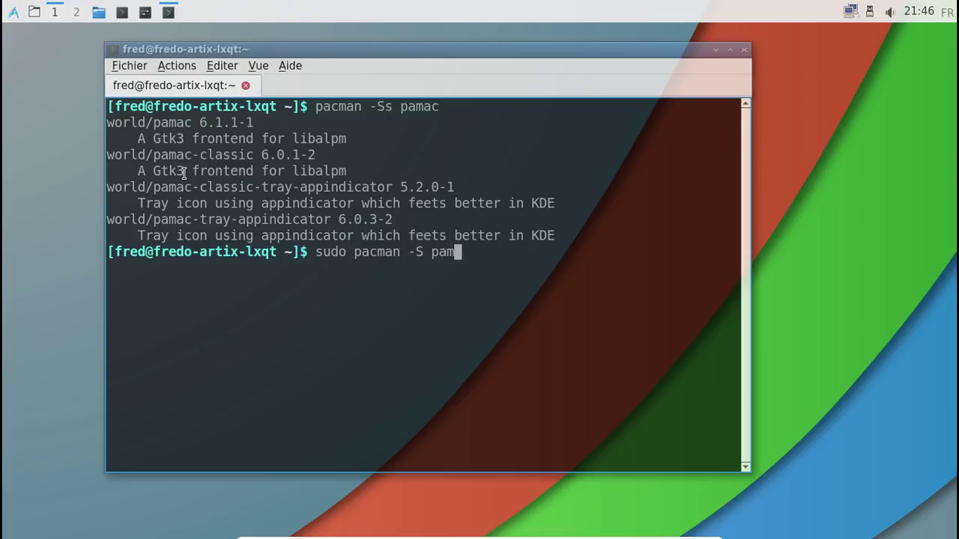
{"action": "type", "text": "ac-classic"}
{"action": "key", "text": "Return"}
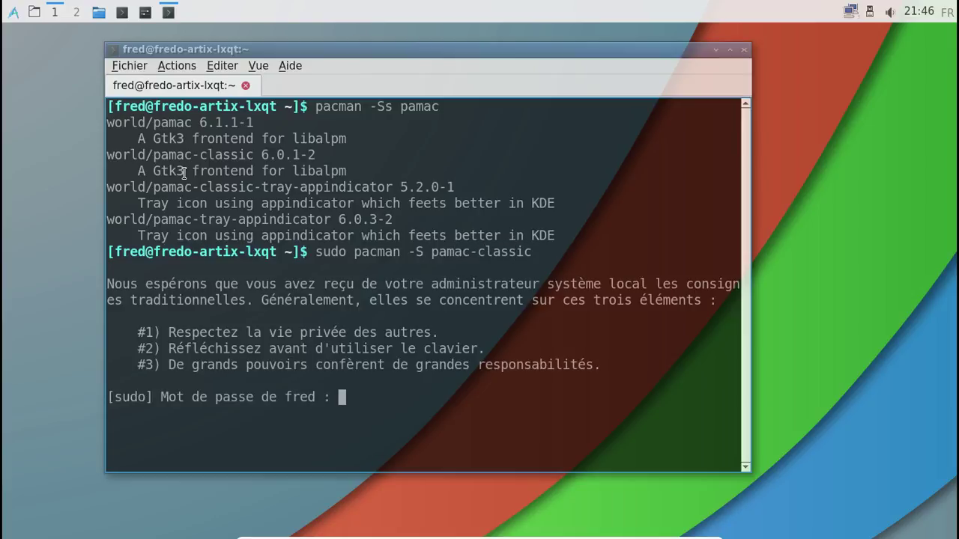
{"action": "key", "text": "Return"}
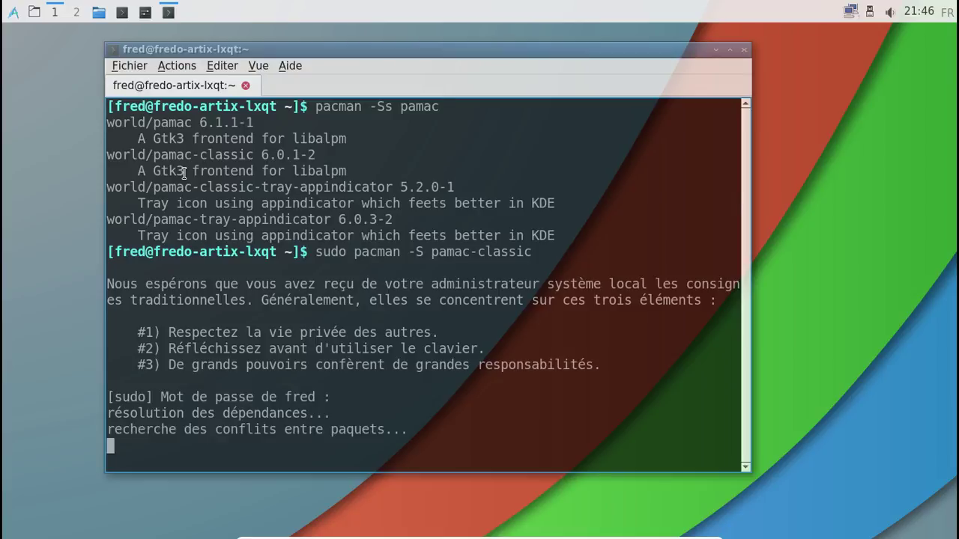
{"action": "key", "text": "Return"}
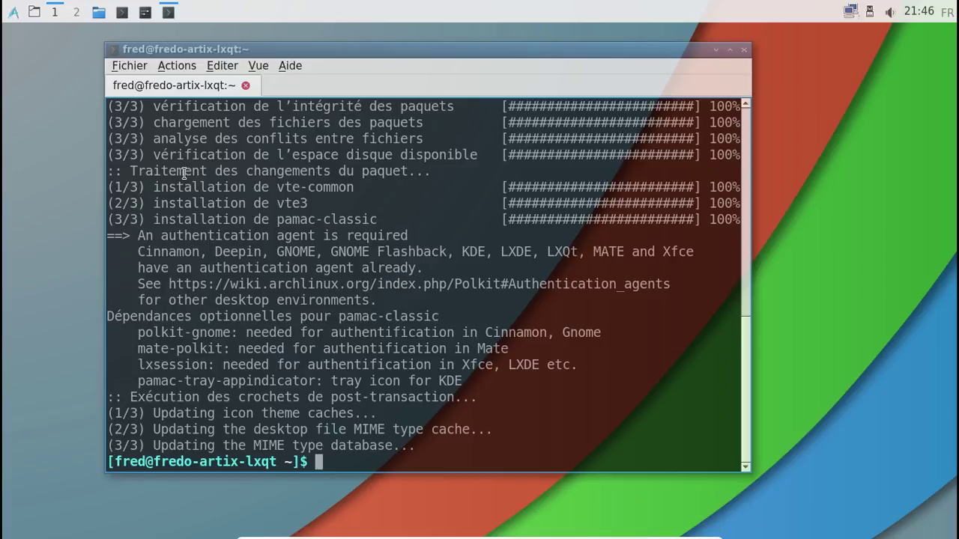
{"action": "left_click", "coordinate": [744, 50]}
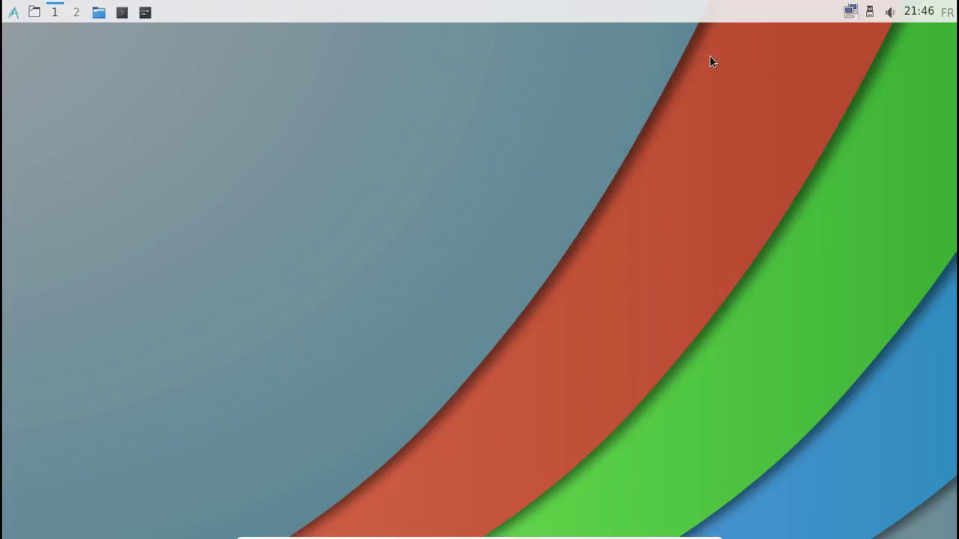
- Launch 'Ajouter/supprimer des logiciels' from Préférences and browse its updates, repository, installed and group views
{"action": "left_click", "coordinate": [14, 12]}
{"action": "mouse_move", "coordinate": [65, 90]}
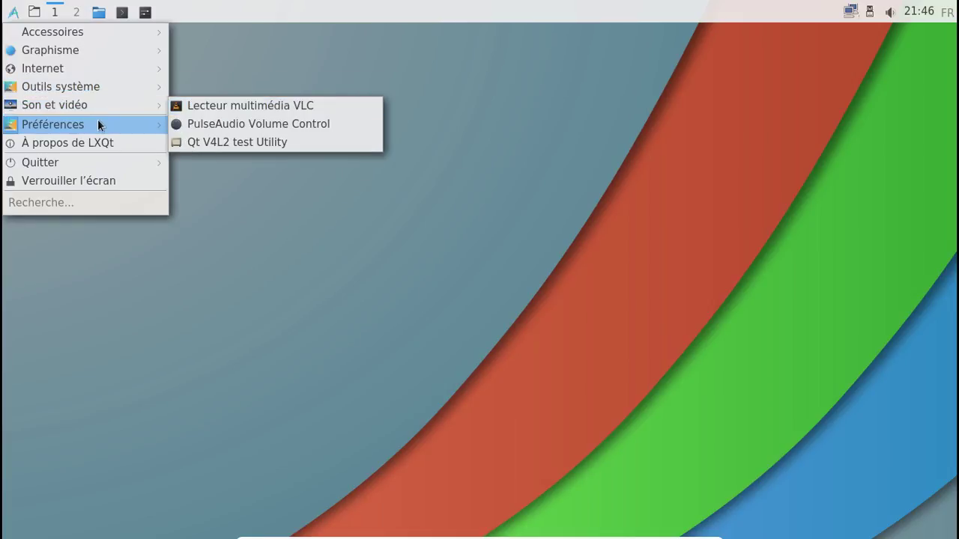
{"action": "mouse_move", "coordinate": [110, 128]}
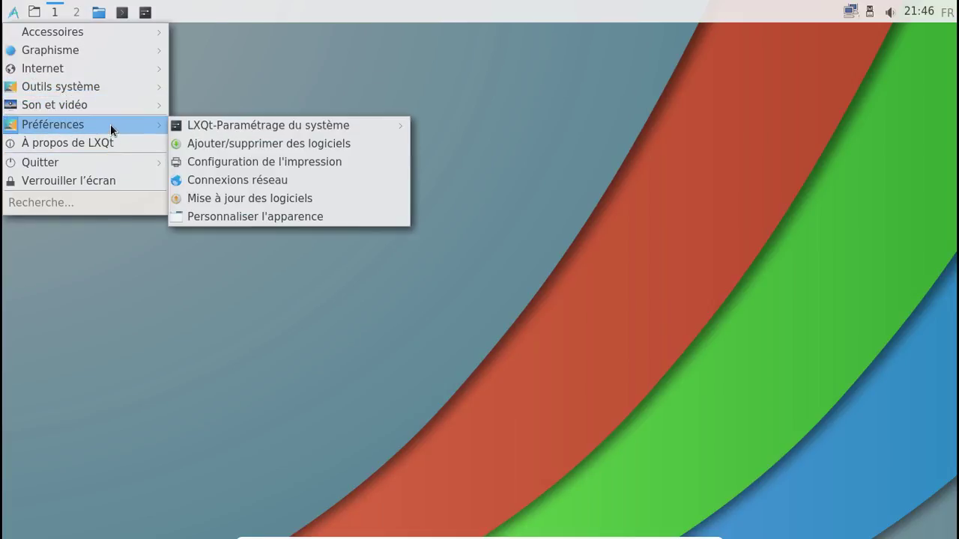
{"action": "left_click", "coordinate": [230, 141]}
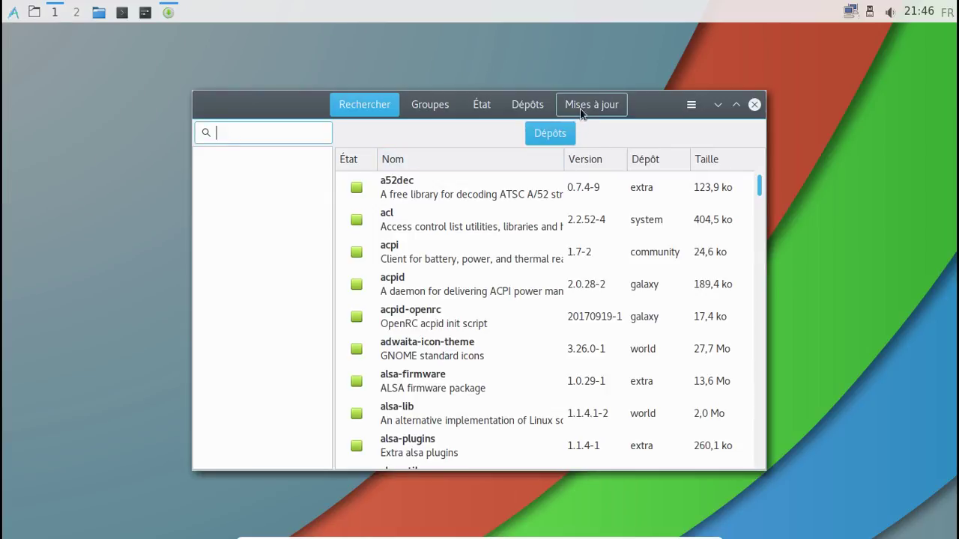
{"action": "left_click", "coordinate": [579, 105]}
{"action": "left_click", "coordinate": [533, 103]}
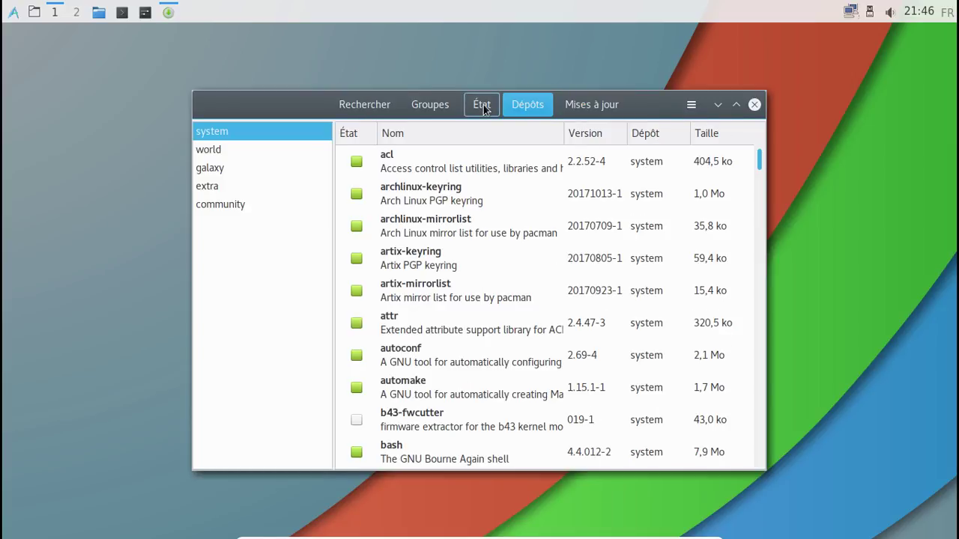
{"action": "left_click", "coordinate": [483, 109]}
{"action": "left_click", "coordinate": [439, 109]}
{"action": "left_click", "coordinate": [367, 106]}
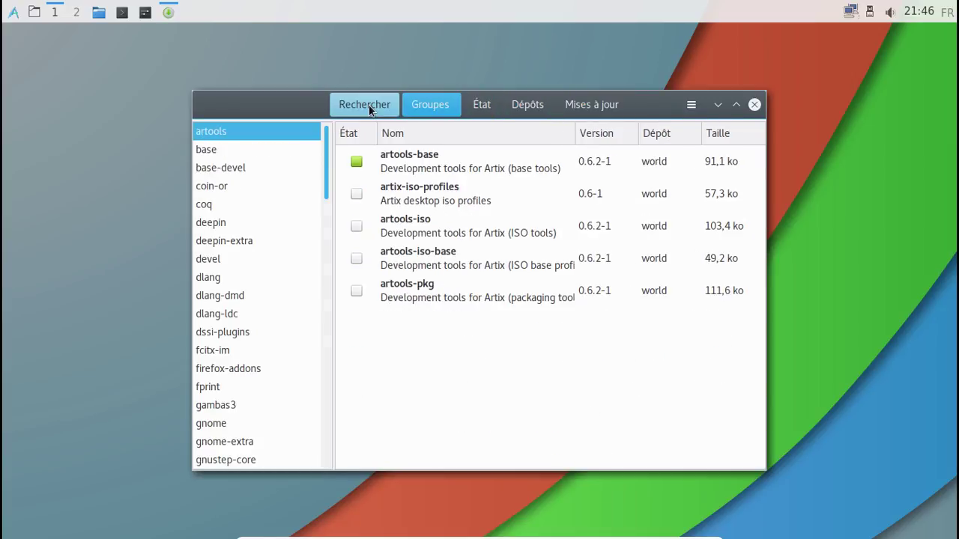
- Authenticate into Pamac preferences and turn on 'Désinstaller les dépendances inutiles'
{"action": "left_click", "coordinate": [695, 111]}
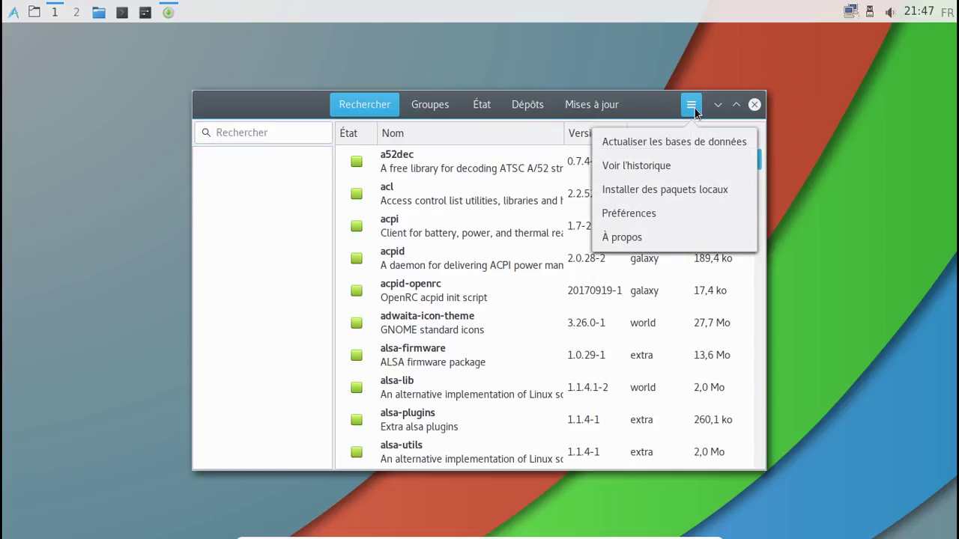
{"action": "left_click", "coordinate": [653, 212]}
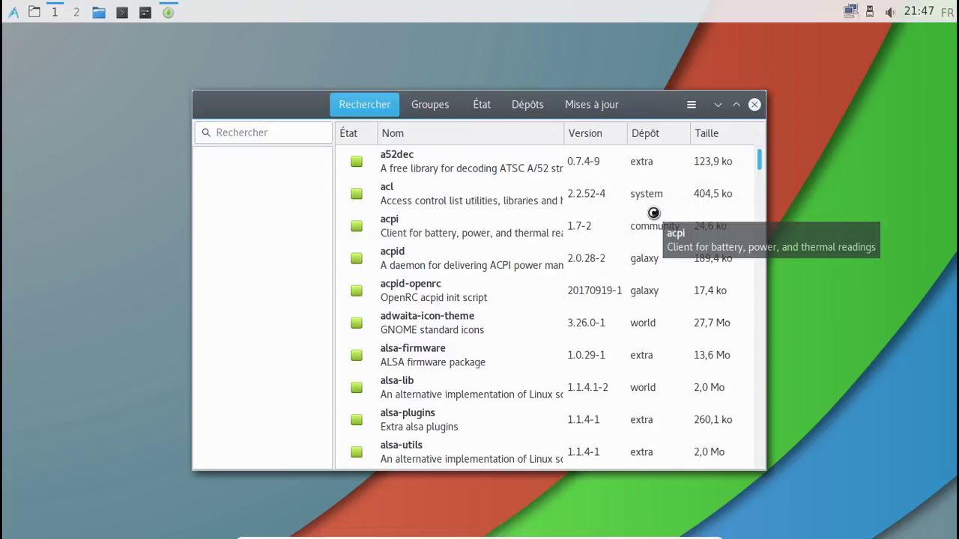
{"action": "type", "text": "********"}
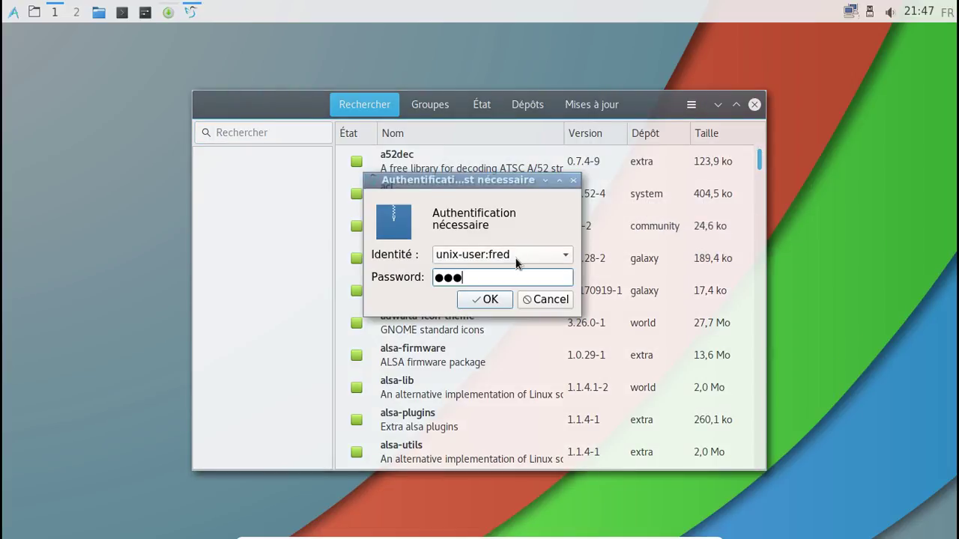
{"action": "key", "text": "Return"}
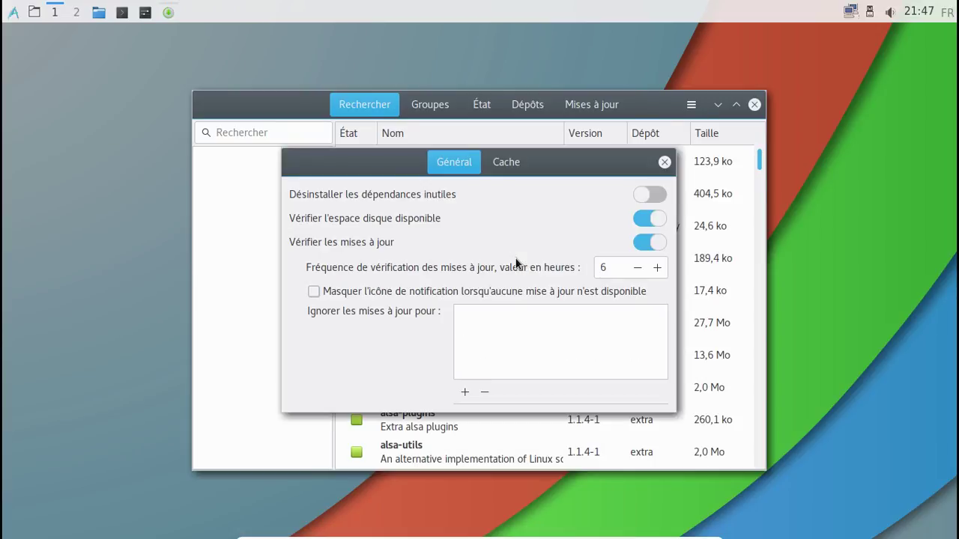
{"action": "left_click", "coordinate": [649, 194]}
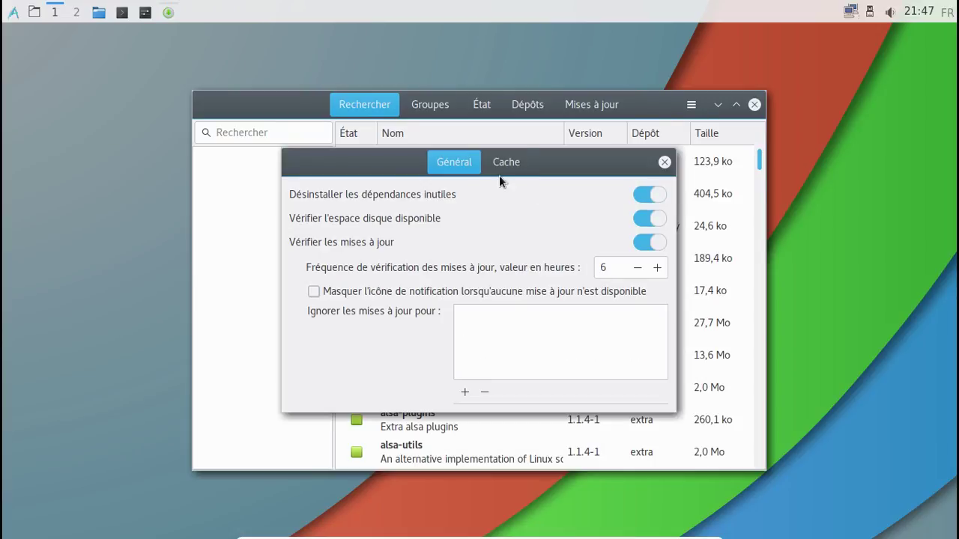
{"action": "left_click", "coordinate": [502, 163]}
{"action": "left_click", "coordinate": [460, 163]}
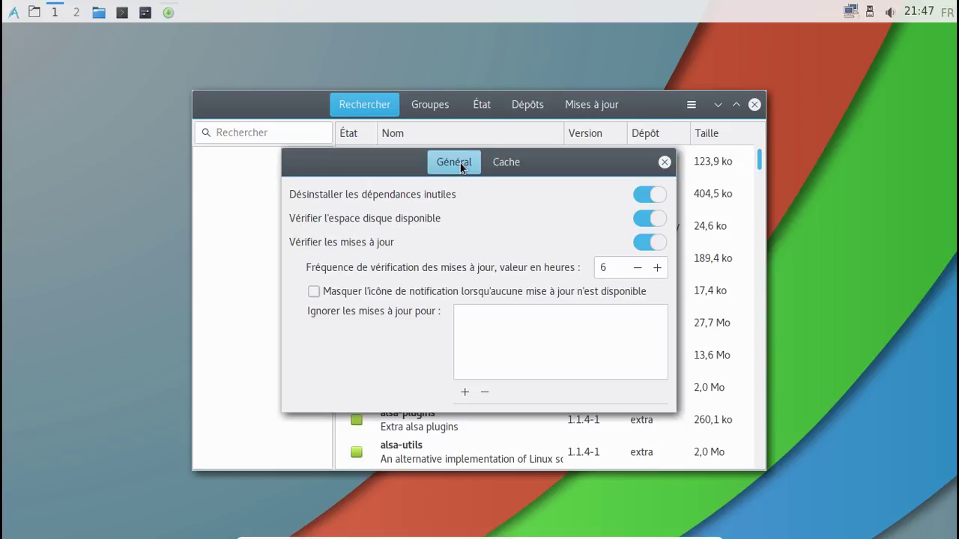
{"action": "left_click", "coordinate": [664, 161]}
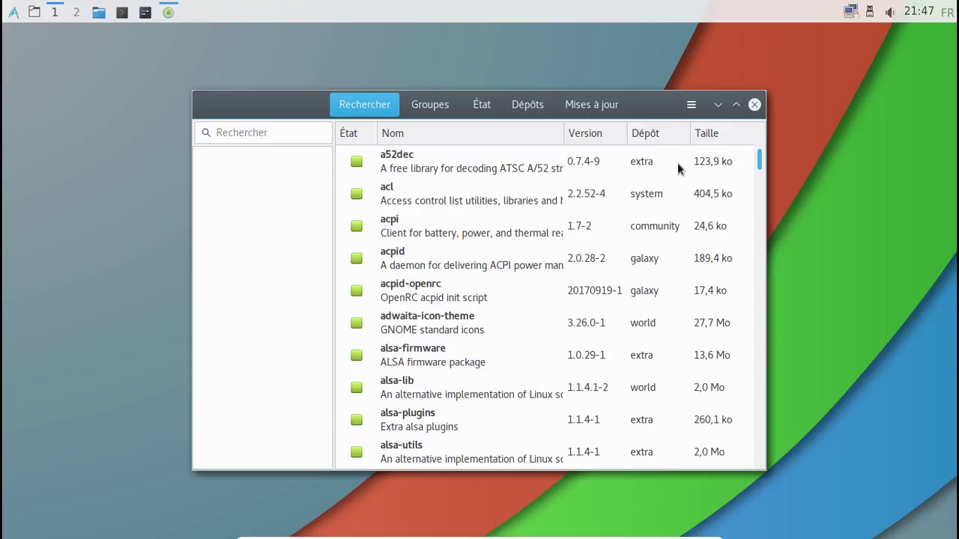
- View Pamac's À propos dialog showing version 6.0.1, then focus the search field
{"action": "left_click", "coordinate": [690, 105]}
{"action": "left_click", "coordinate": [667, 234]}
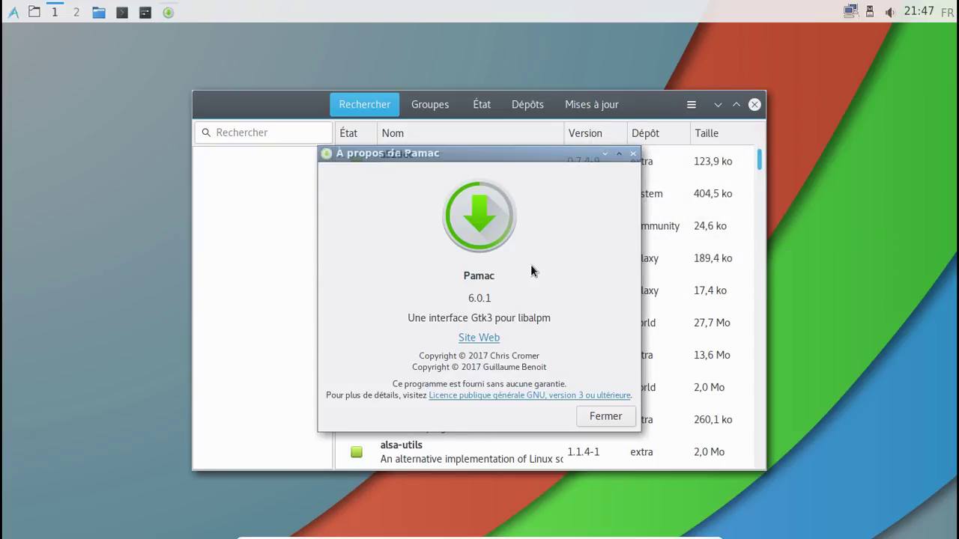
{"action": "left_click", "coordinate": [633, 155]}
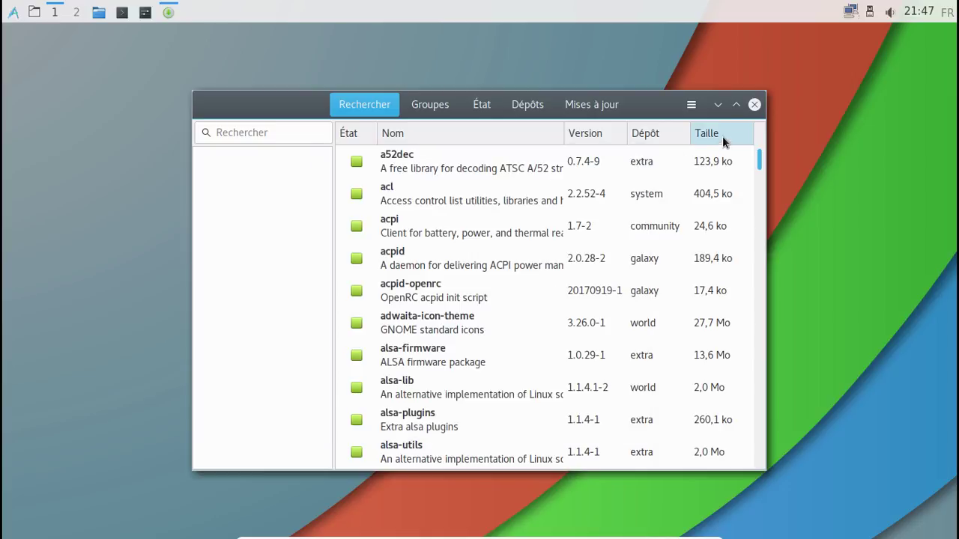
{"action": "left_click", "coordinate": [251, 135]}
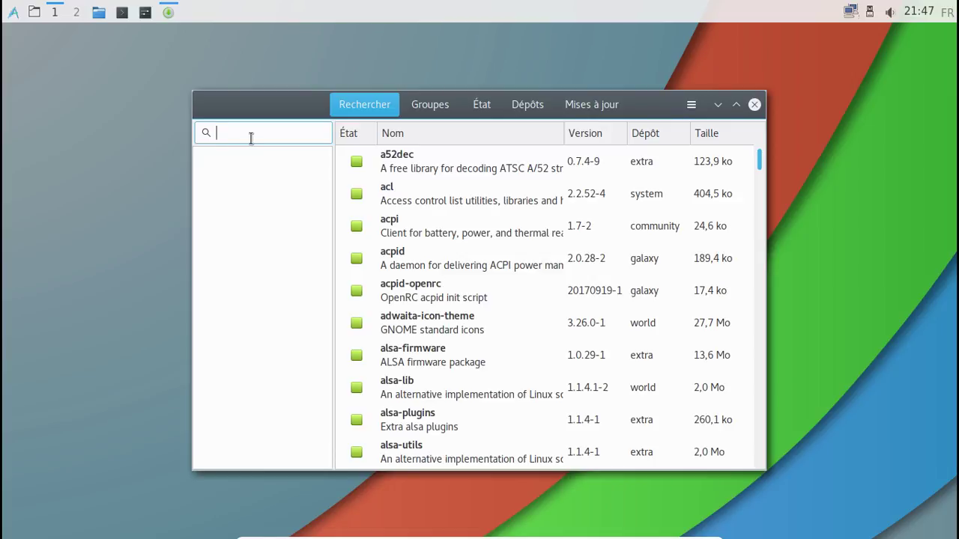
- Search 'libreoffice' and mark libreoffice-fresh and its French language pack for installation
{"action": "type", "text": "libreoffice"}
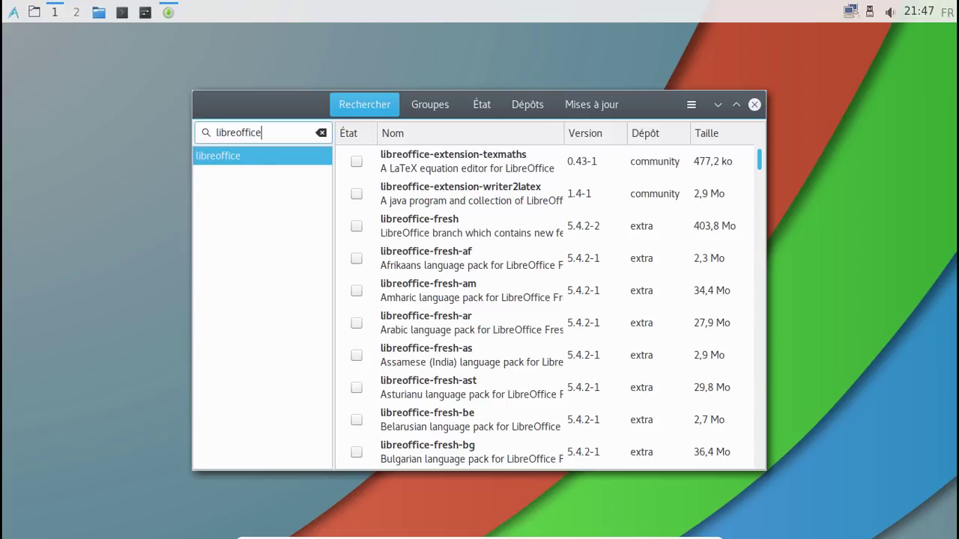
{"action": "left_click", "coordinate": [356, 225]}
{"action": "scroll", "coordinate": [415, 328], "scroll_direction": "down", "scroll_amount": 3}
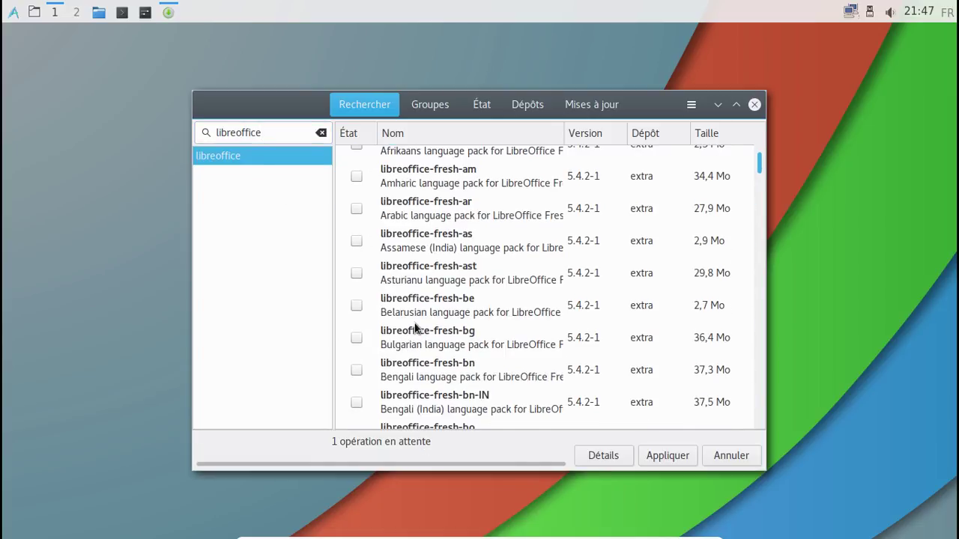
{"action": "scroll", "coordinate": [415, 327], "scroll_direction": "down", "scroll_amount": 6}
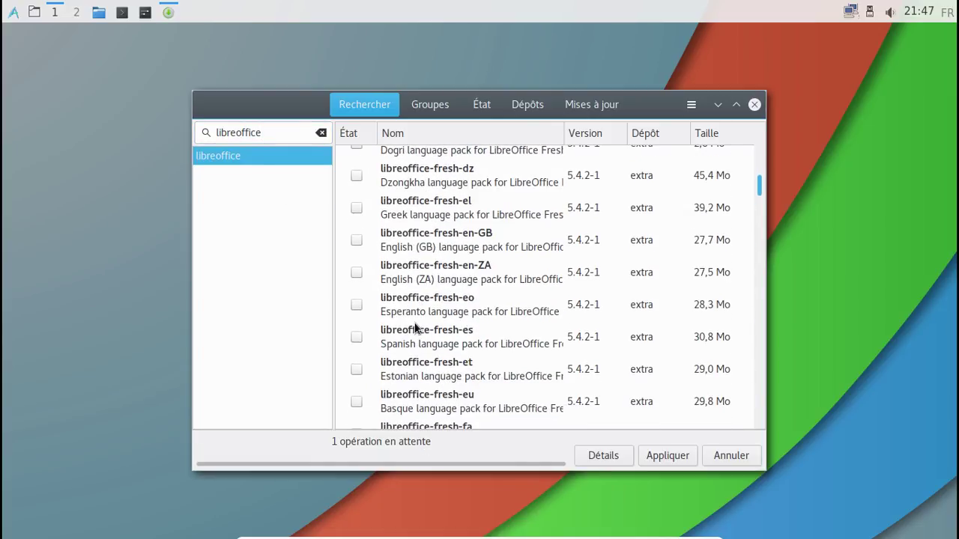
{"action": "scroll", "coordinate": [416, 327], "scroll_direction": "down", "scroll_amount": 3}
{"action": "left_click", "coordinate": [356, 345]}
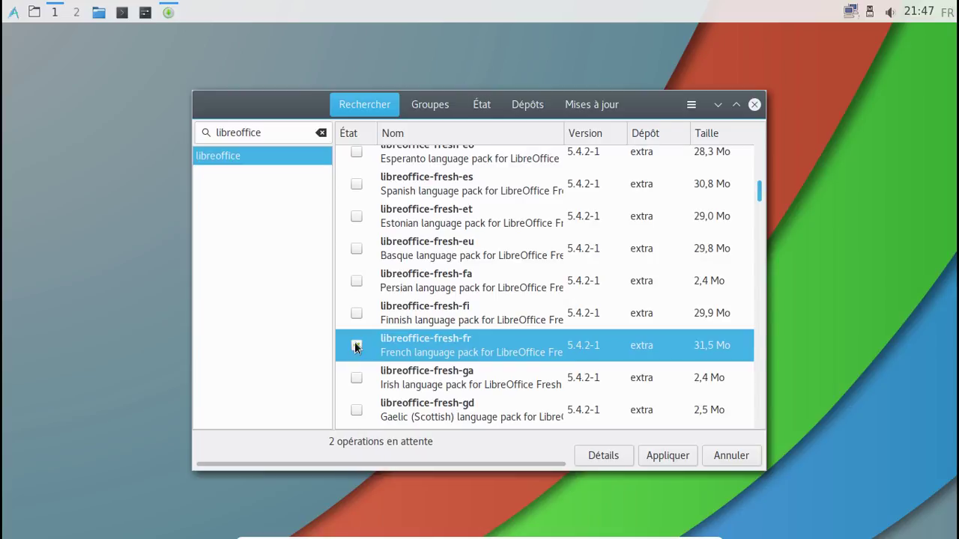
- Search 'firefox', mark firefox and firefox-i18n-fr, and apply the pending installs
{"action": "double_click", "coordinate": [272, 140]}
{"action": "type", "text": "firefox"}
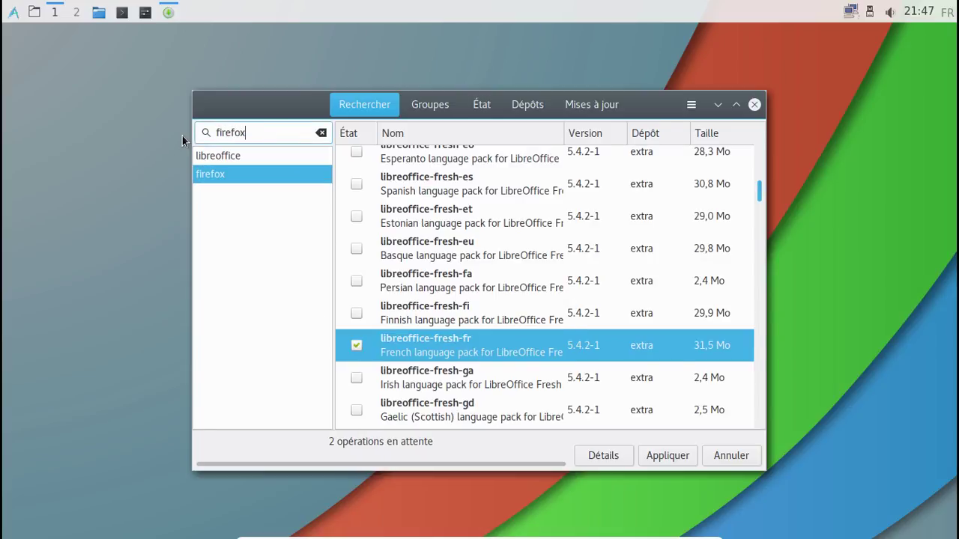
{"action": "scroll", "coordinate": [533, 281], "scroll_direction": "up", "scroll_amount": 4}
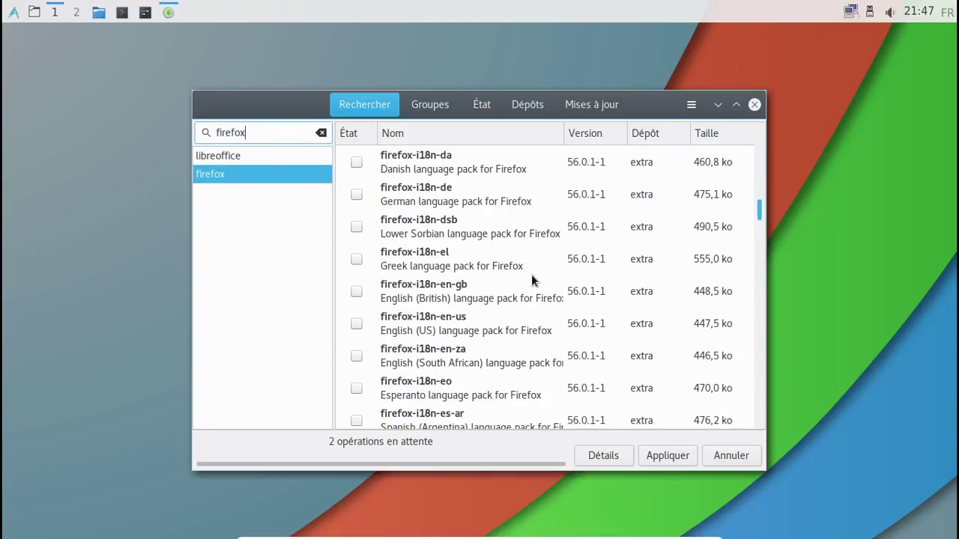
{"action": "scroll", "coordinate": [533, 280], "scroll_direction": "up", "scroll_amount": 7}
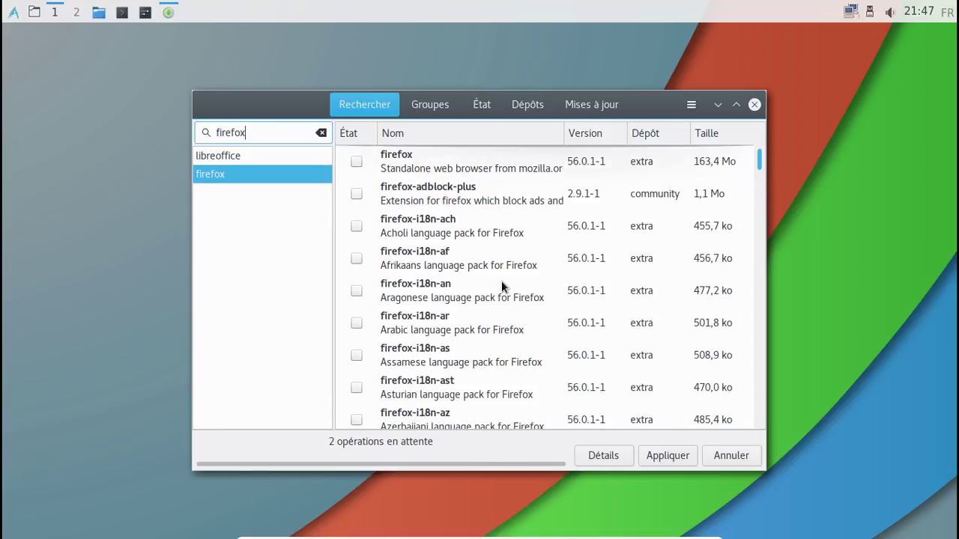
{"action": "left_click", "coordinate": [357, 162]}
{"action": "scroll", "coordinate": [402, 259], "scroll_direction": "down", "scroll_amount": 5}
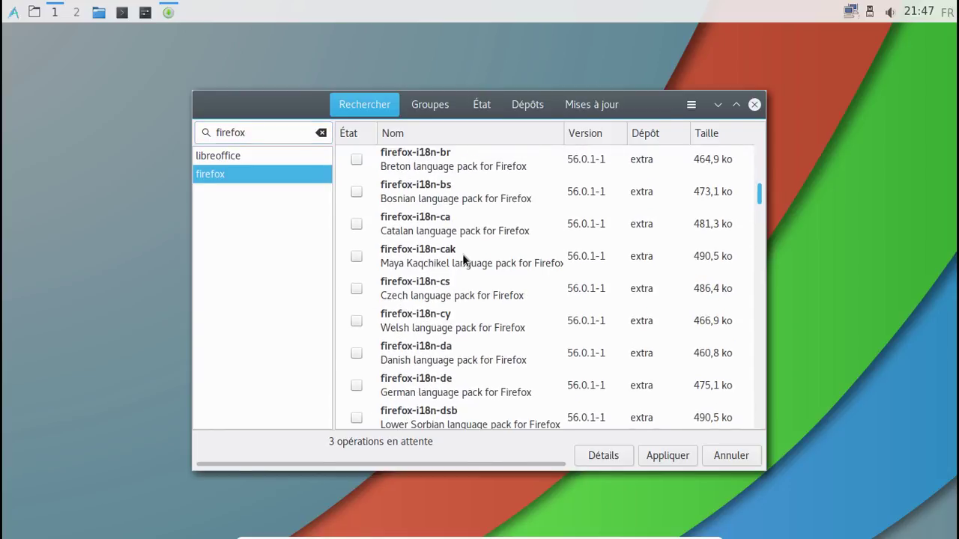
{"action": "scroll", "coordinate": [463, 259], "scroll_direction": "down", "scroll_amount": 10}
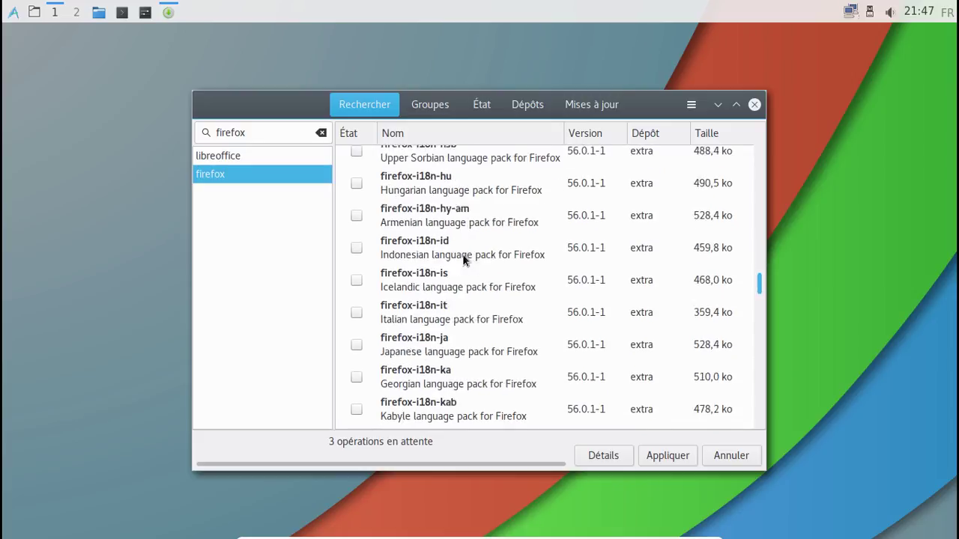
{"action": "scroll", "coordinate": [463, 259], "scroll_direction": "down", "scroll_amount": 10}
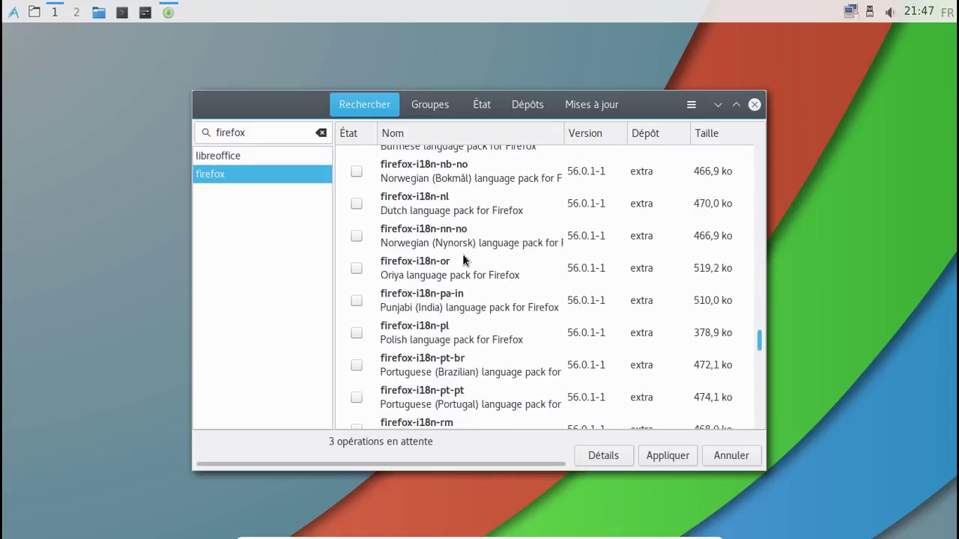
{"action": "scroll", "coordinate": [463, 259], "scroll_direction": "up", "scroll_amount": 10}
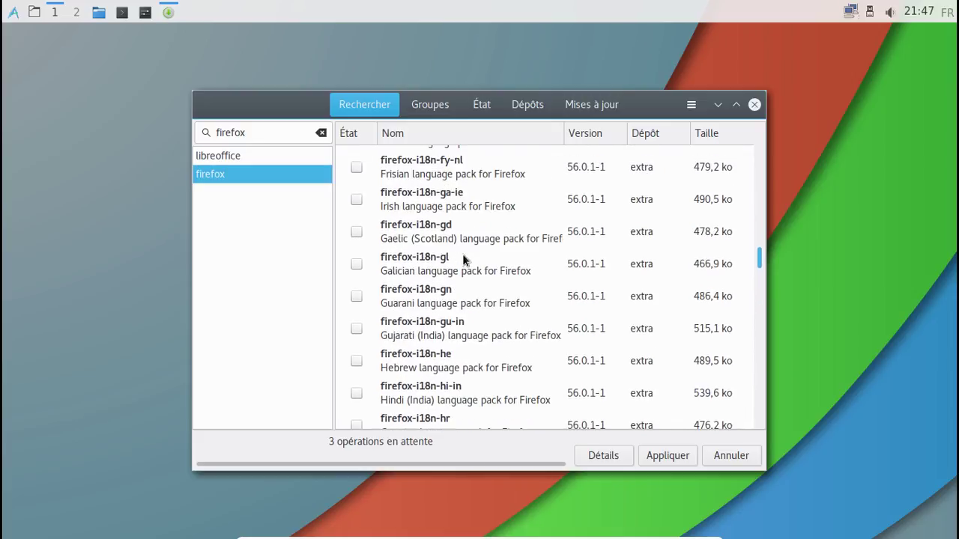
{"action": "scroll", "coordinate": [463, 259], "scroll_direction": "up", "scroll_amount": 5}
{"action": "left_click", "coordinate": [360, 289]}
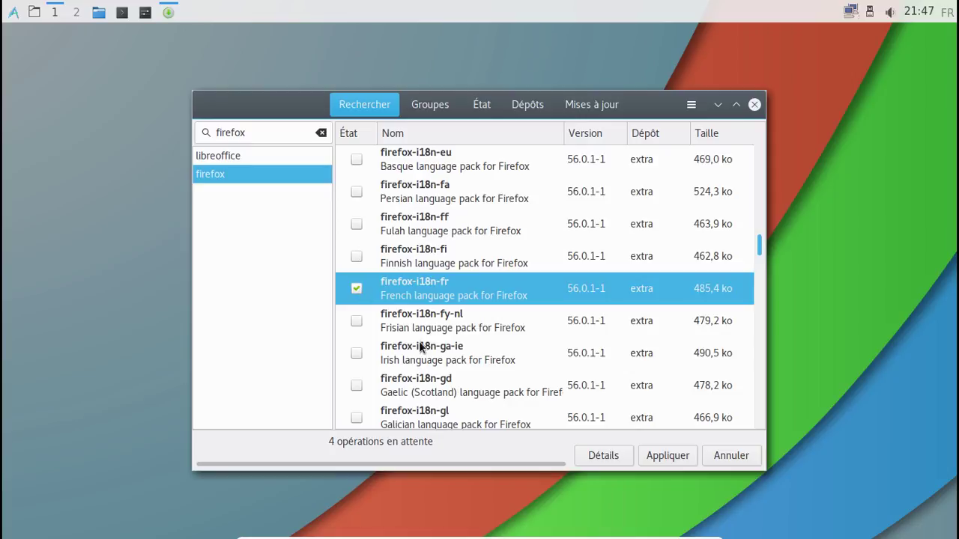
{"action": "left_click", "coordinate": [667, 454]}
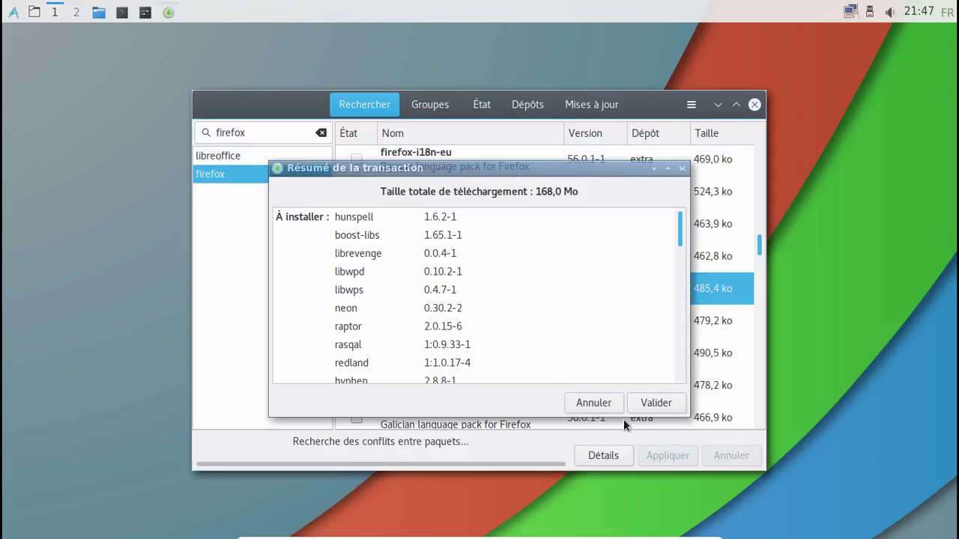
- Confirm the 168,0 Mo transaction, move the Pamac window up-left, and launch PCManFM-Qt
{"action": "left_click", "coordinate": [658, 402]}
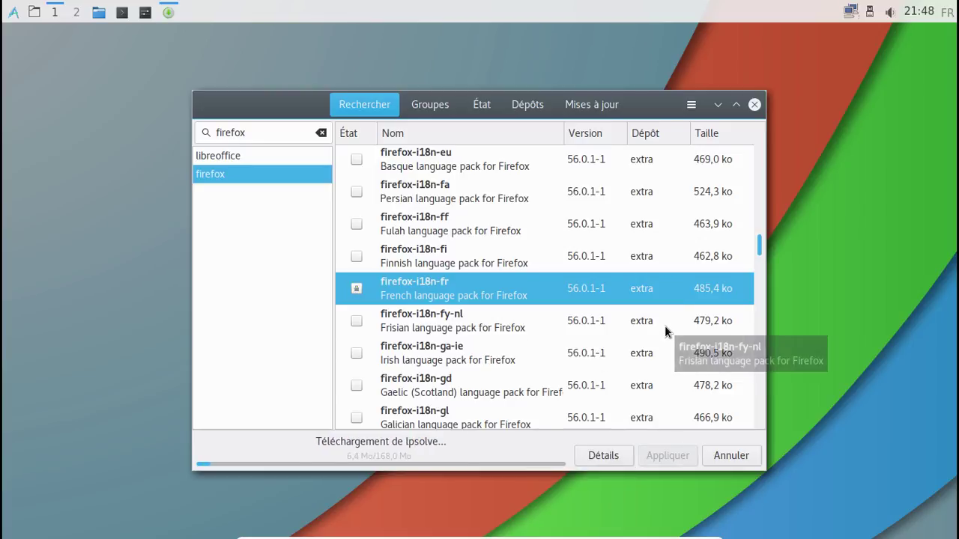
{"action": "left_click_drag", "start_coordinate": [261, 97], "coordinate": [227, 52]}
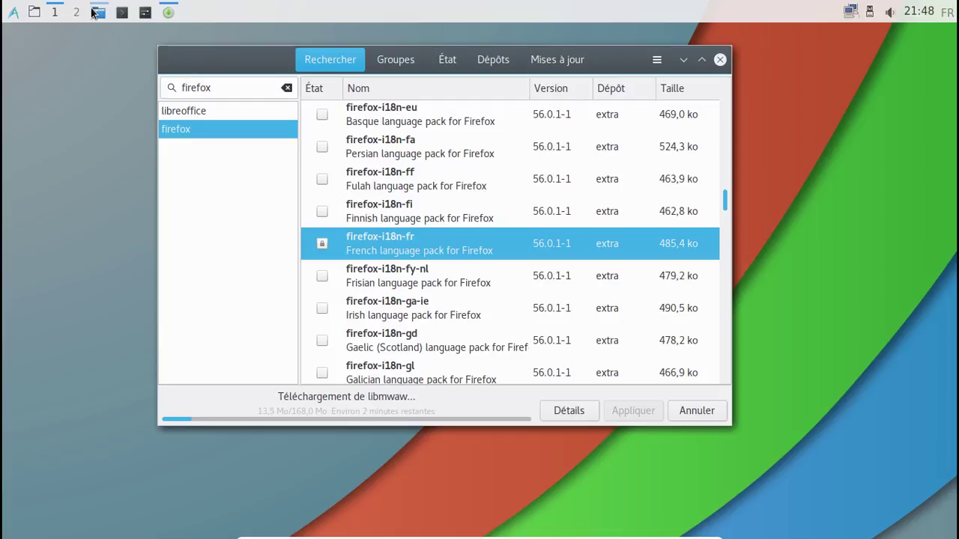
{"action": "left_click", "coordinate": [93, 13]}
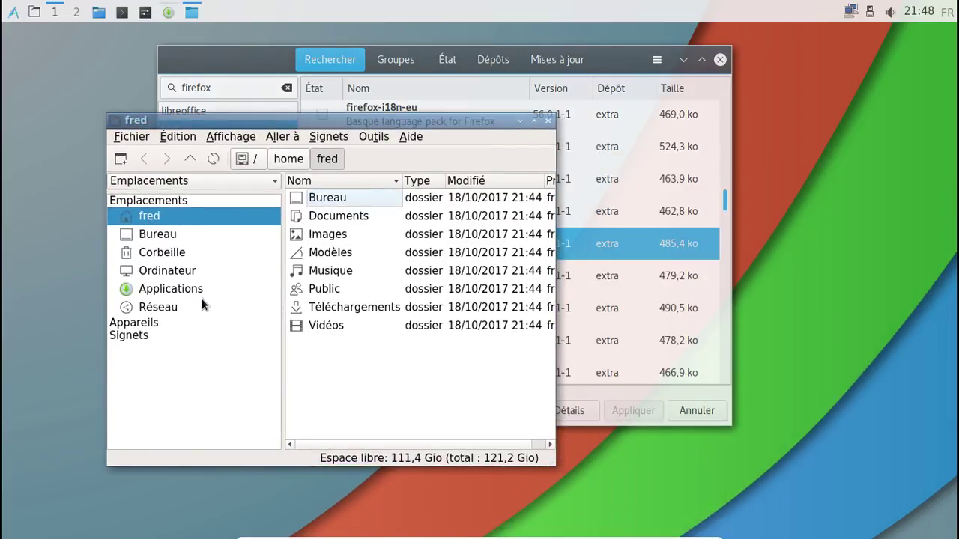
- View Réseau locations, check PCManFM-Qt's About dialog (version 0.11.3), then close the file manager
{"action": "left_click", "coordinate": [200, 307]}
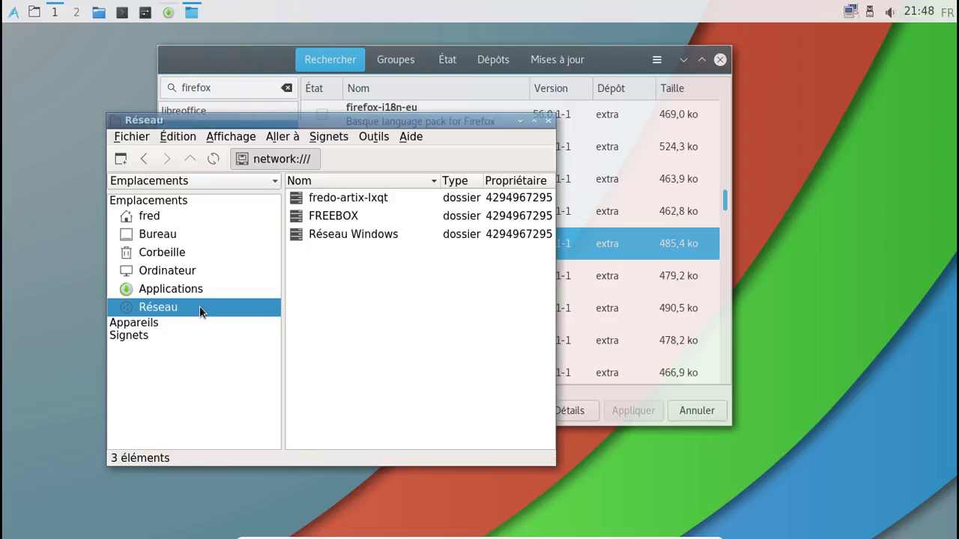
{"action": "left_click", "coordinate": [416, 139]}
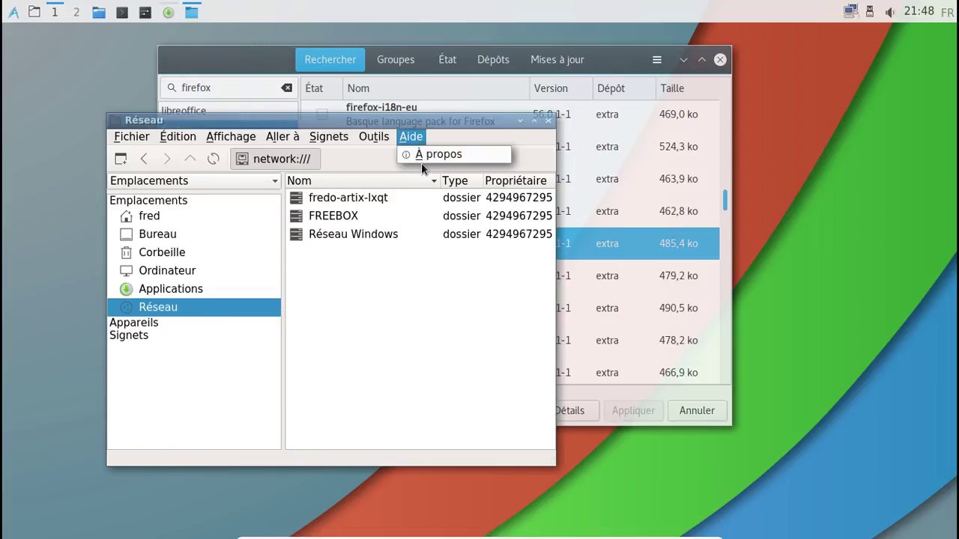
{"action": "left_click", "coordinate": [420, 156]}
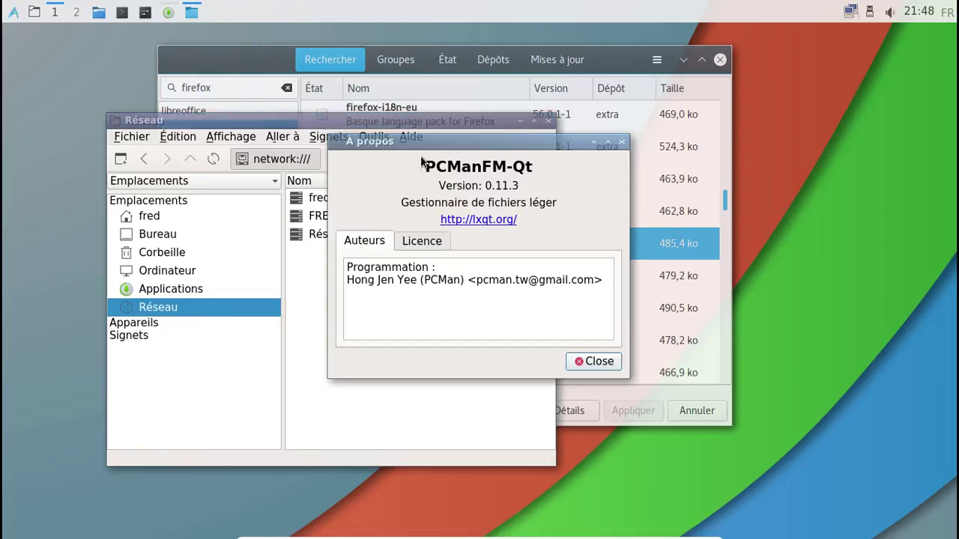
{"action": "left_click", "coordinate": [588, 362]}
{"action": "left_click", "coordinate": [548, 121]}
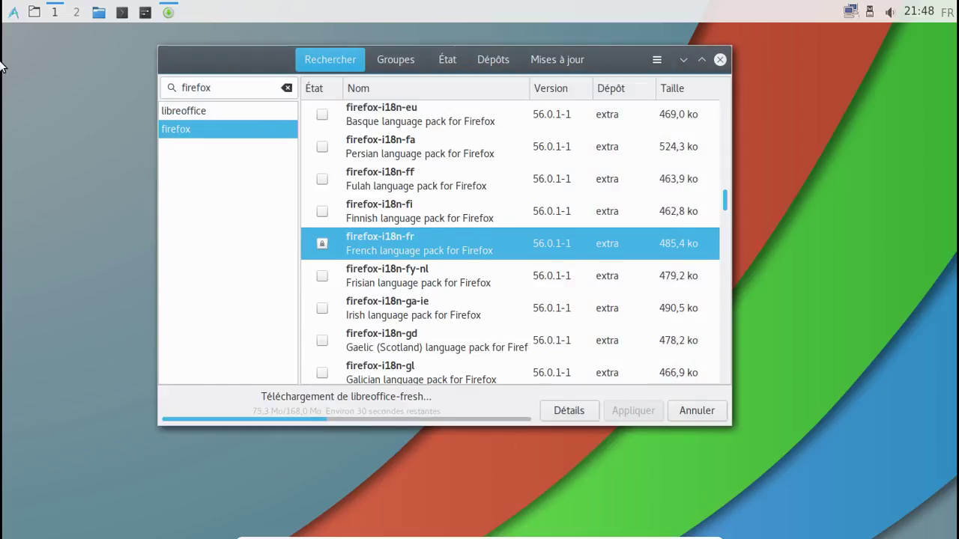
- Browse the start menu submenus, then select the firefox text in Pamac's search field
{"action": "left_click", "coordinate": [12, 12]}
{"action": "mouse_move", "coordinate": [82, 128]}
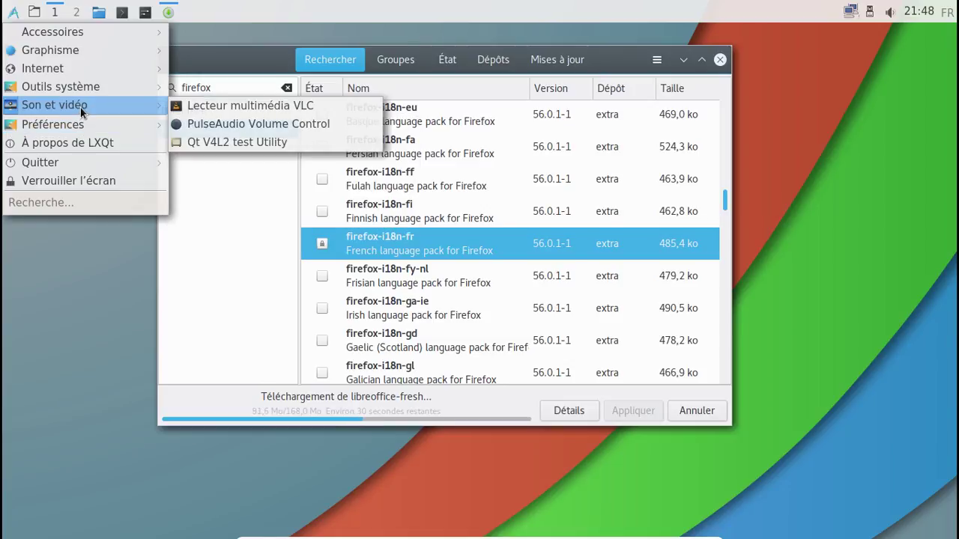
{"action": "mouse_move", "coordinate": [21, 37]}
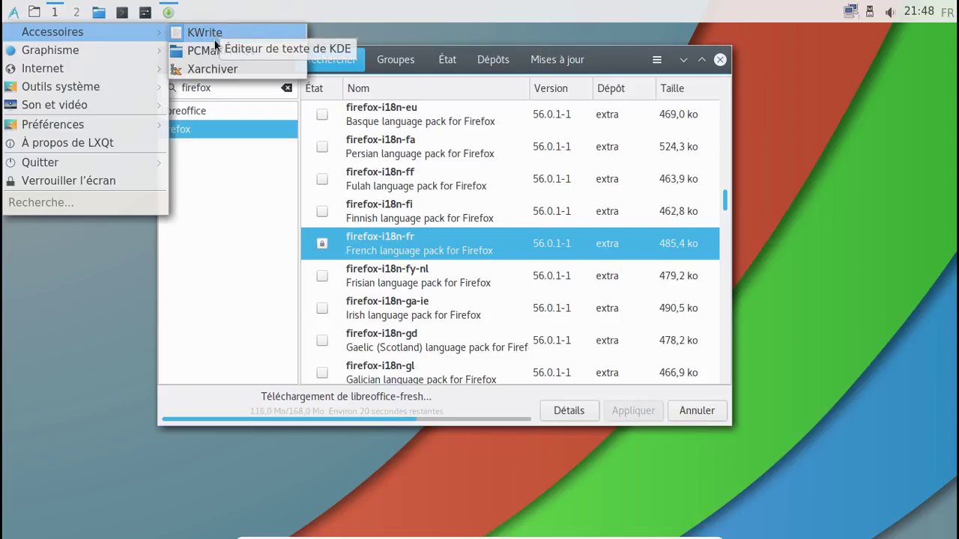
{"action": "mouse_move", "coordinate": [69, 72]}
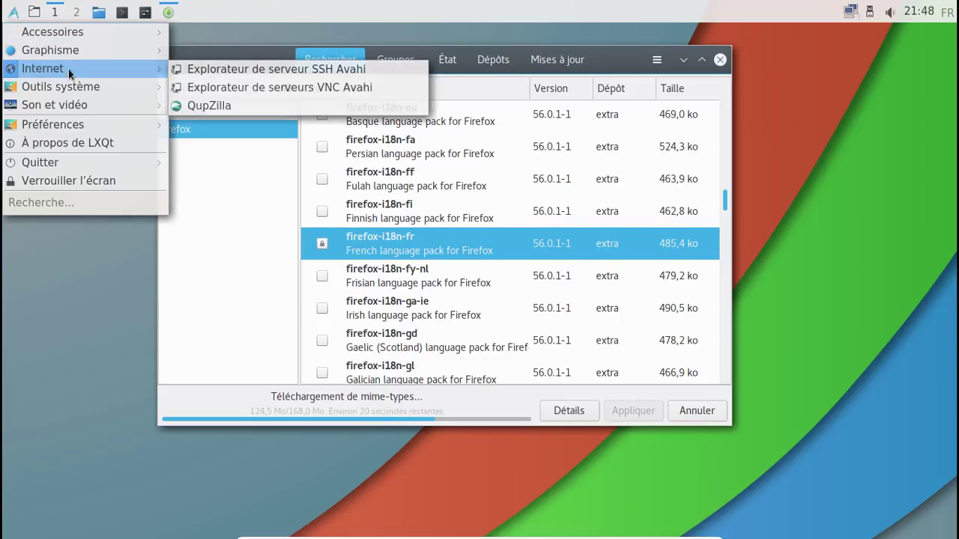
{"action": "mouse_move", "coordinate": [61, 36]}
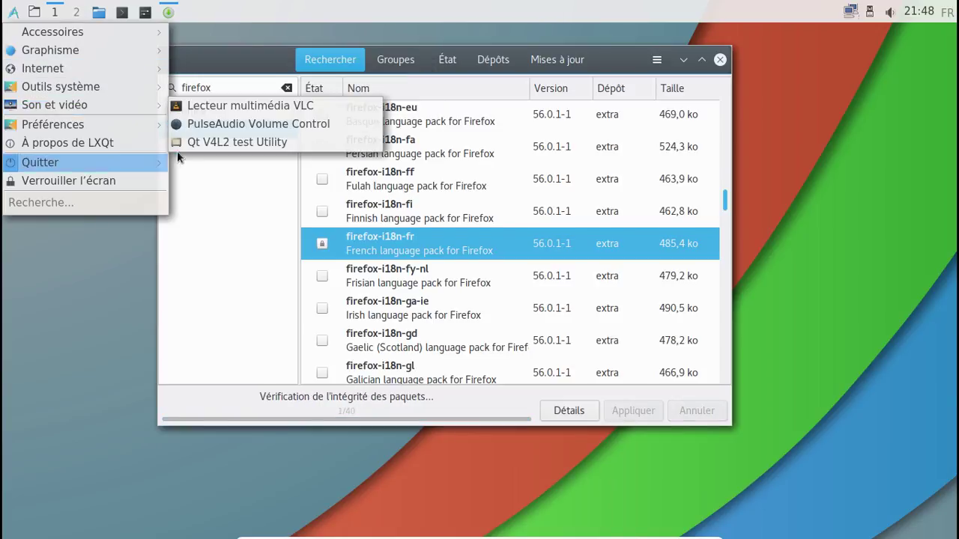
{"action": "left_click", "coordinate": [223, 190]}
{"action": "left_click_drag", "start_coordinate": [223, 89], "coordinate": [171, 88]}
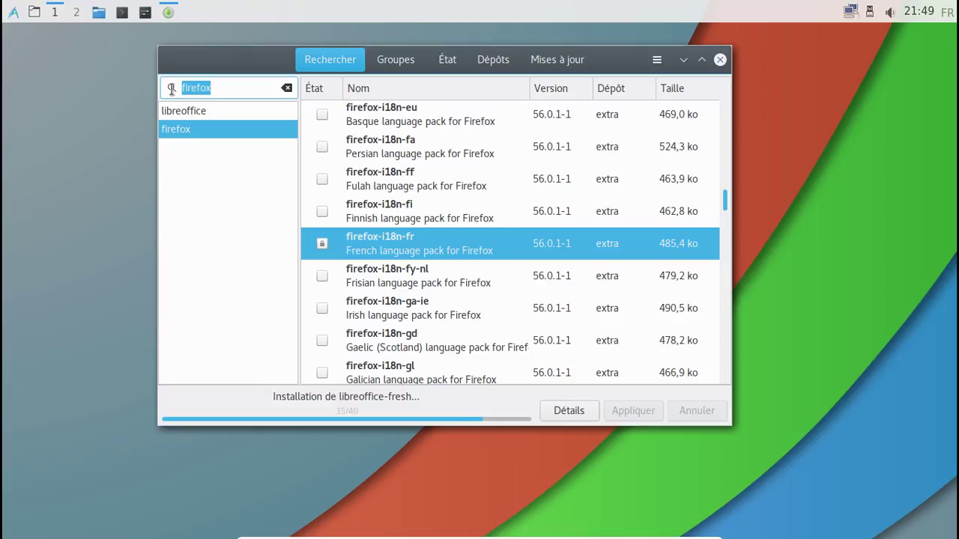
- Launch Gestionnaire d'impression from the Outils système menu
{"action": "left_click", "coordinate": [13, 12]}
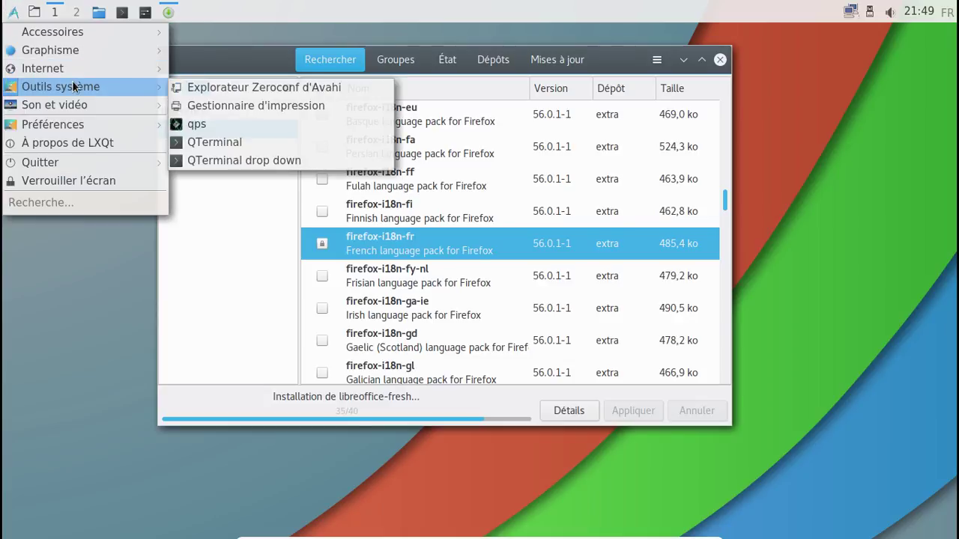
{"action": "key", "text": "Escape"}
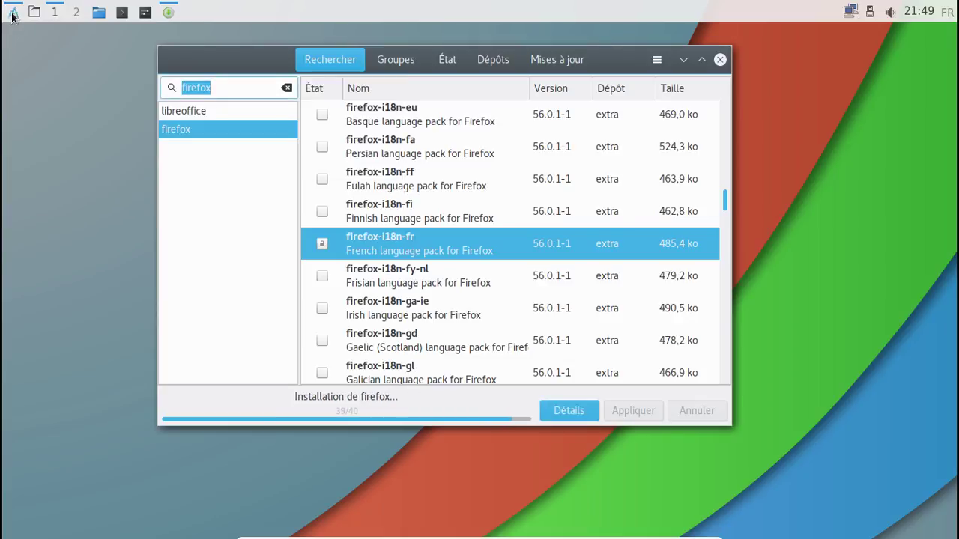
{"action": "left_click", "coordinate": [13, 11]}
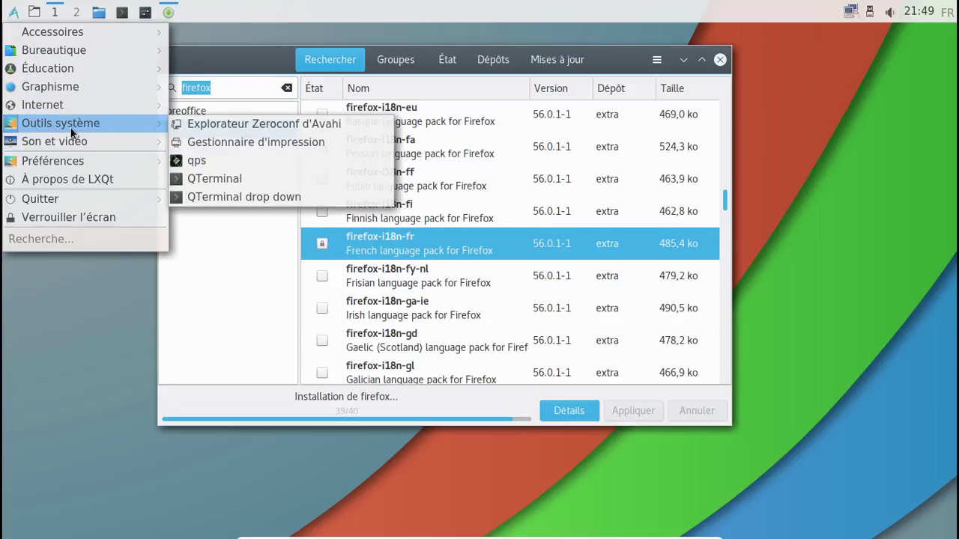
{"action": "left_click", "coordinate": [230, 144]}
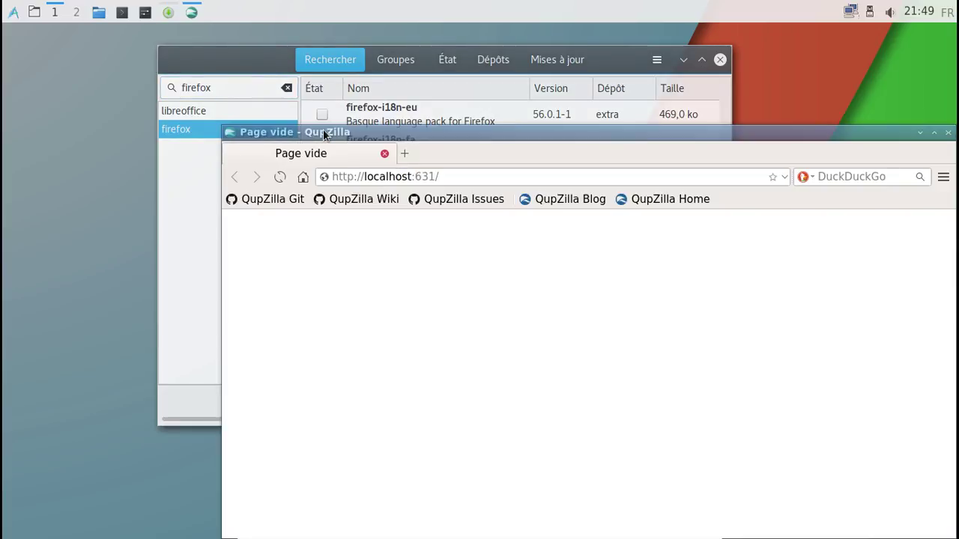
{"action": "left_click_drag", "start_coordinate": [322, 131], "coordinate": [170, 70]}
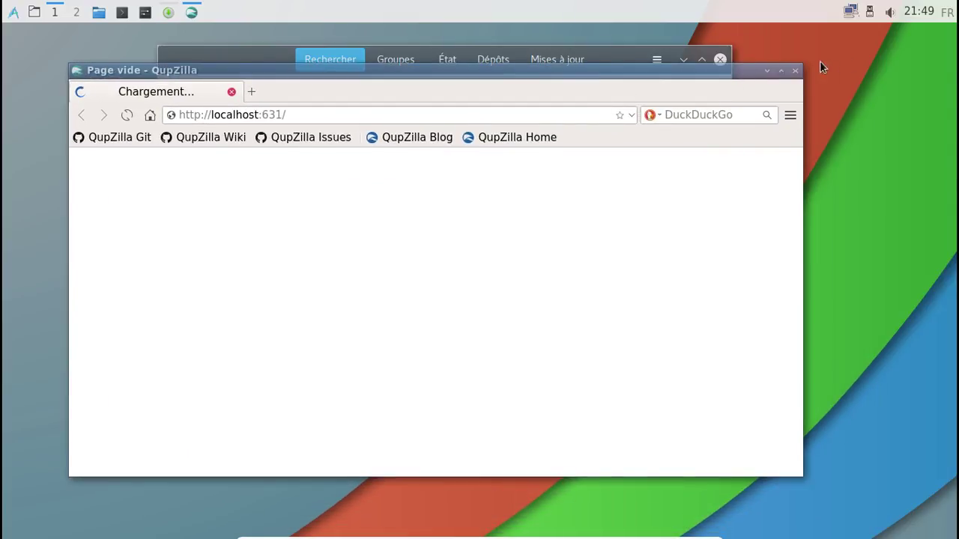
{"action": "left_click", "coordinate": [794, 70]}
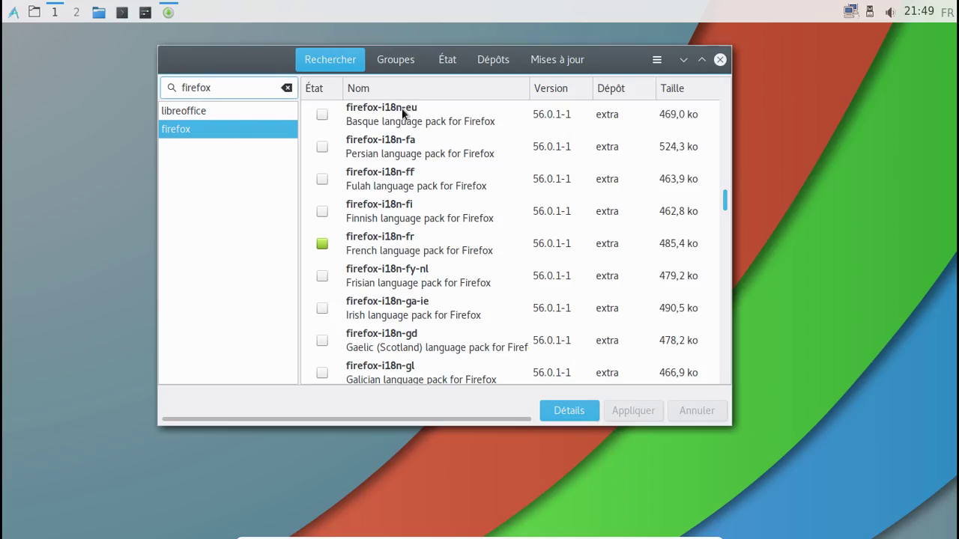
- Search 'system-config' and select the installed system-config-printer 1.5.9-3 result
{"action": "key", "text": "ctrl+a"}
{"action": "type", "text": "system"}
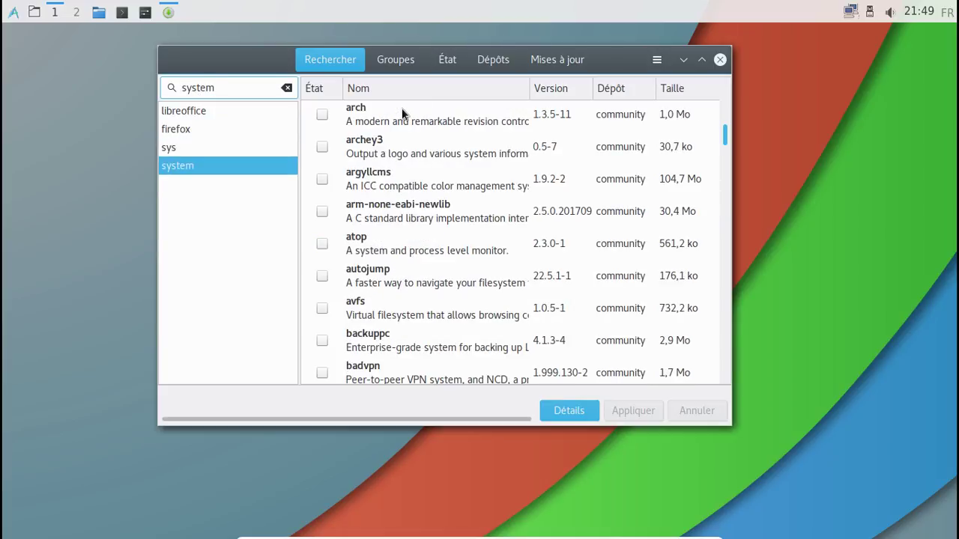
{"action": "type", "text": "-config"}
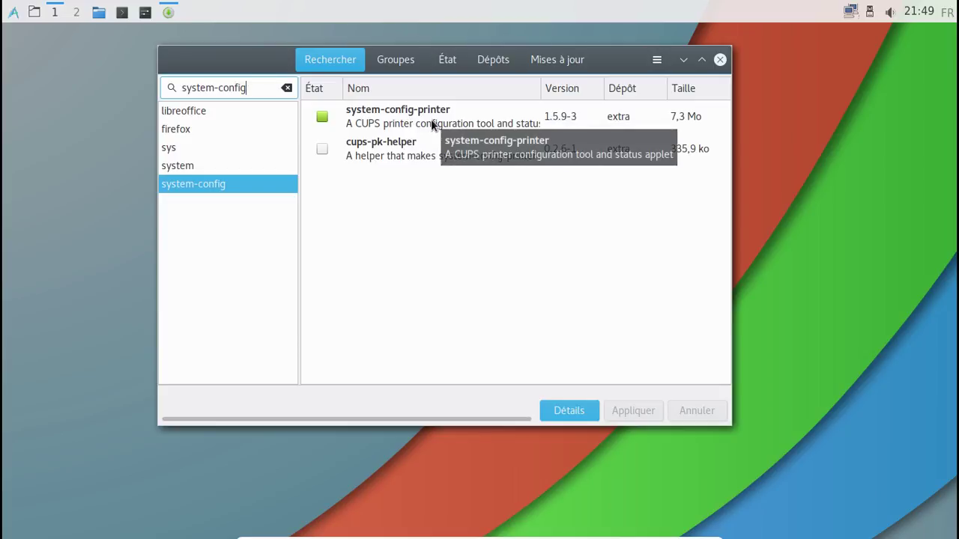
{"action": "left_click", "coordinate": [431, 123]}
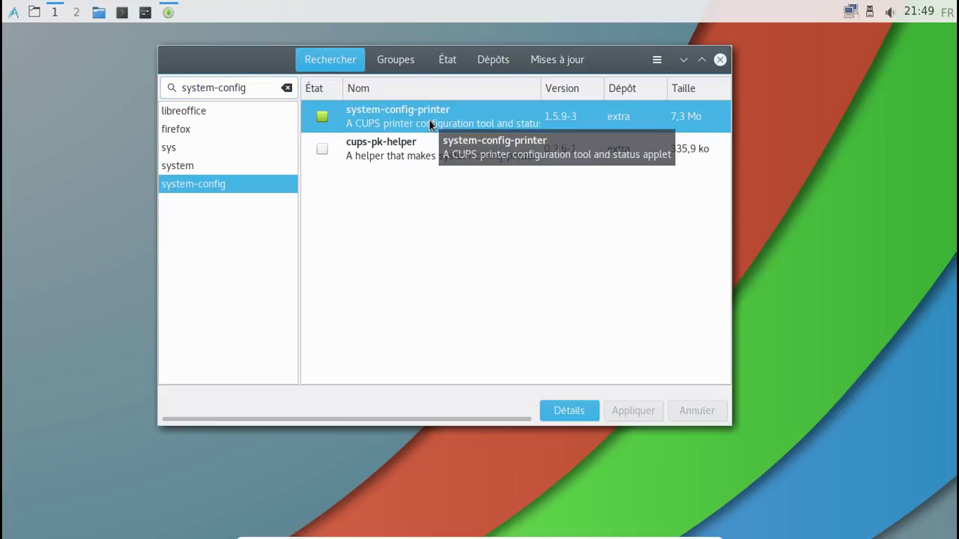
- Browse the application menu, then delete the 'system-config' text from Pamac's search field
{"action": "left_click", "coordinate": [14, 12]}
{"action": "mouse_move", "coordinate": [33, 50]}
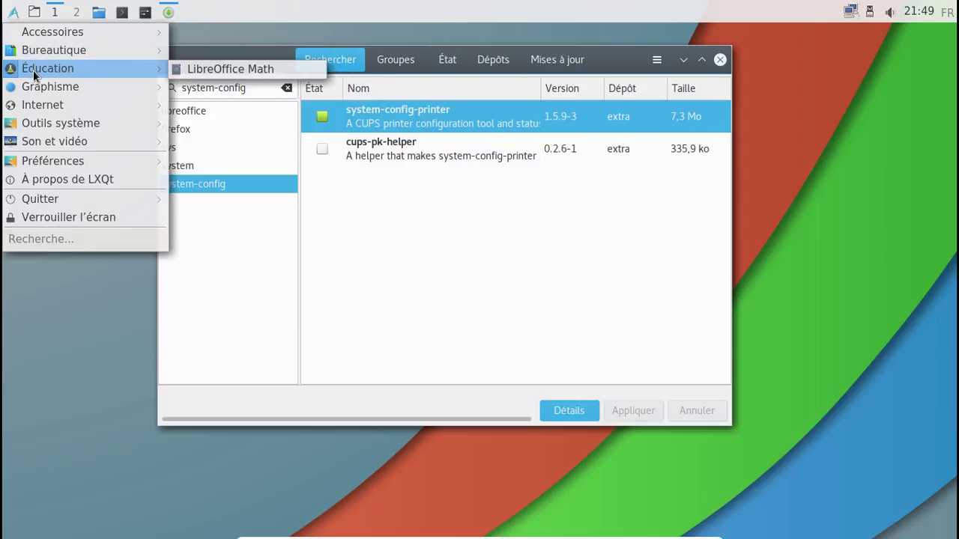
{"action": "mouse_move", "coordinate": [31, 86]}
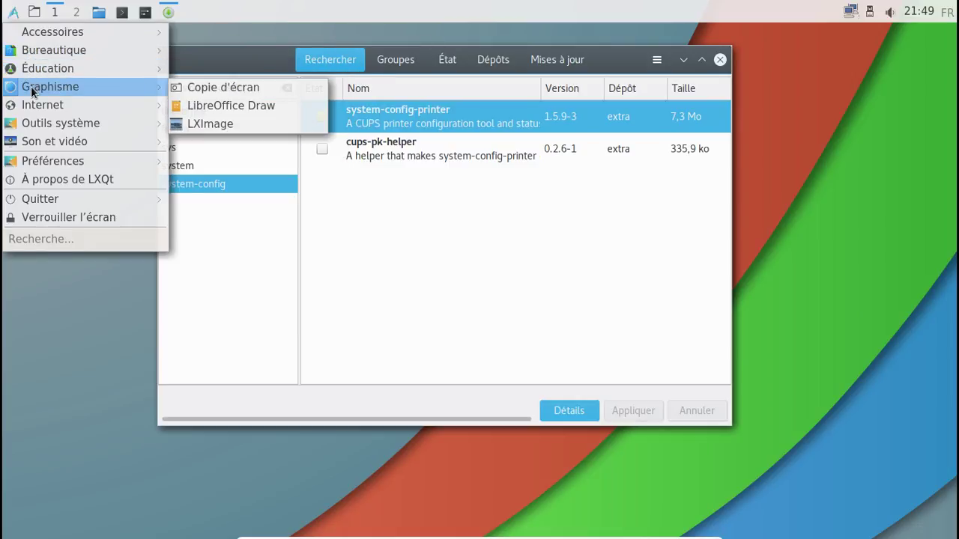
{"action": "mouse_move", "coordinate": [31, 108]}
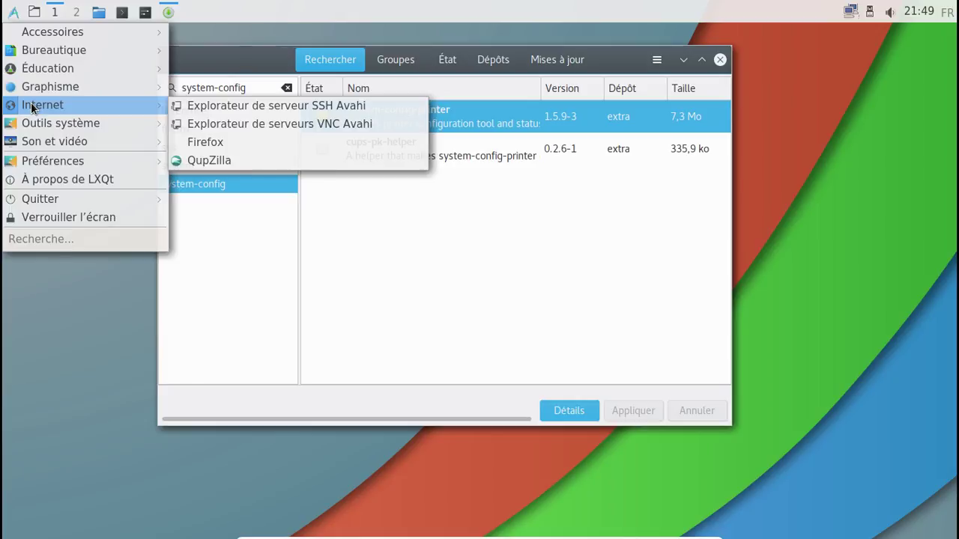
{"action": "mouse_move", "coordinate": [31, 133]}
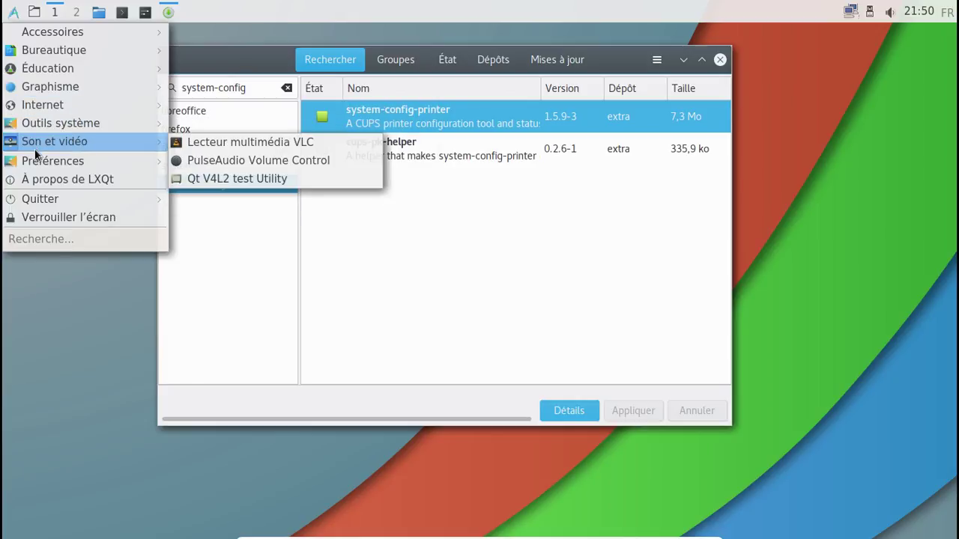
{"action": "mouse_move", "coordinate": [39, 169]}
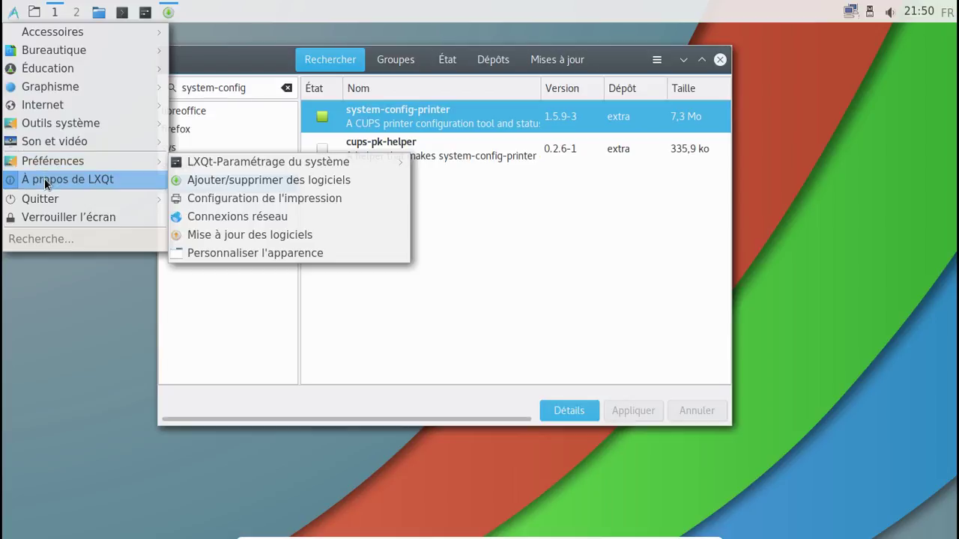
{"action": "left_click", "coordinate": [274, 101]}
{"action": "left_click_drag", "start_coordinate": [257, 87], "coordinate": [168, 88]}
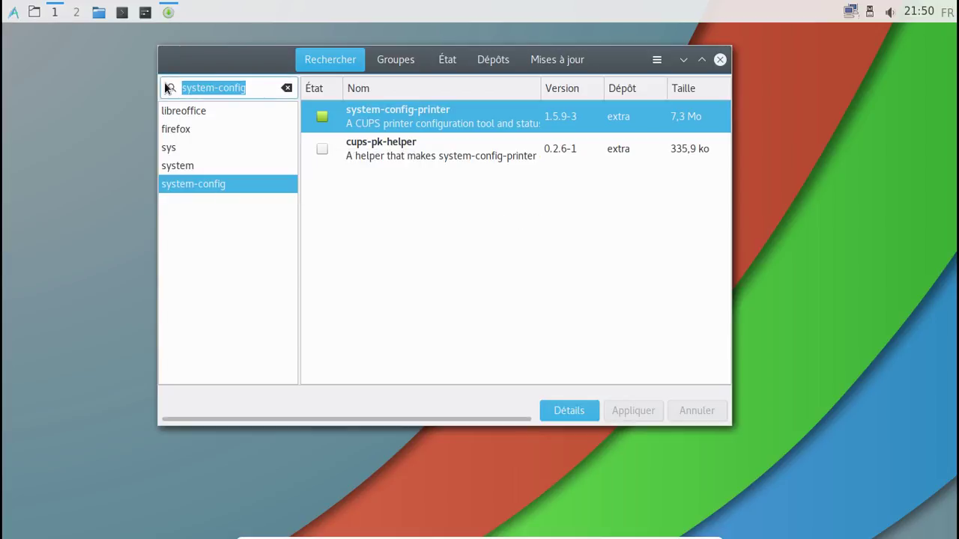
{"action": "key", "text": "BackSpace"}
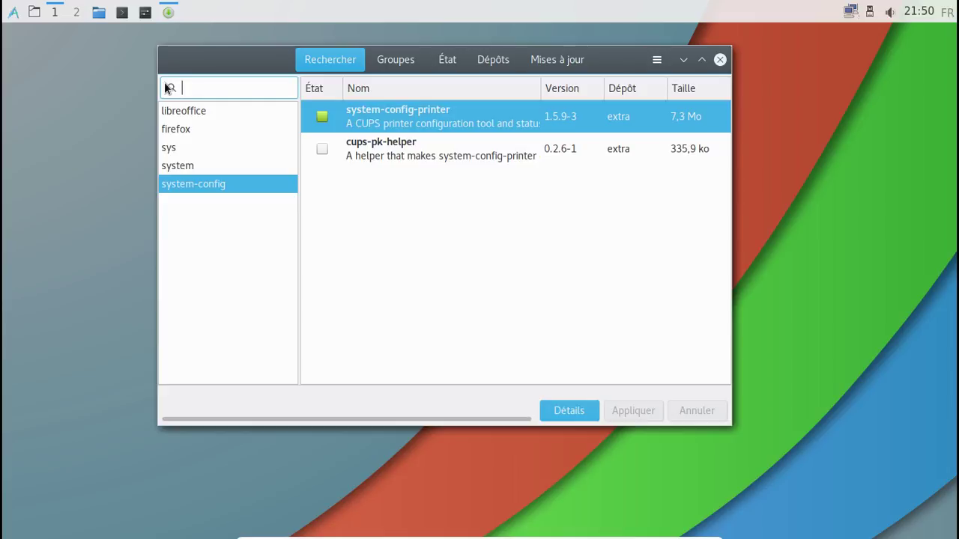
- Search 'clementine' and open its package details on the Dépendances tab
{"action": "type", "text": "clementine"}
{"action": "key", "text": "Return"}
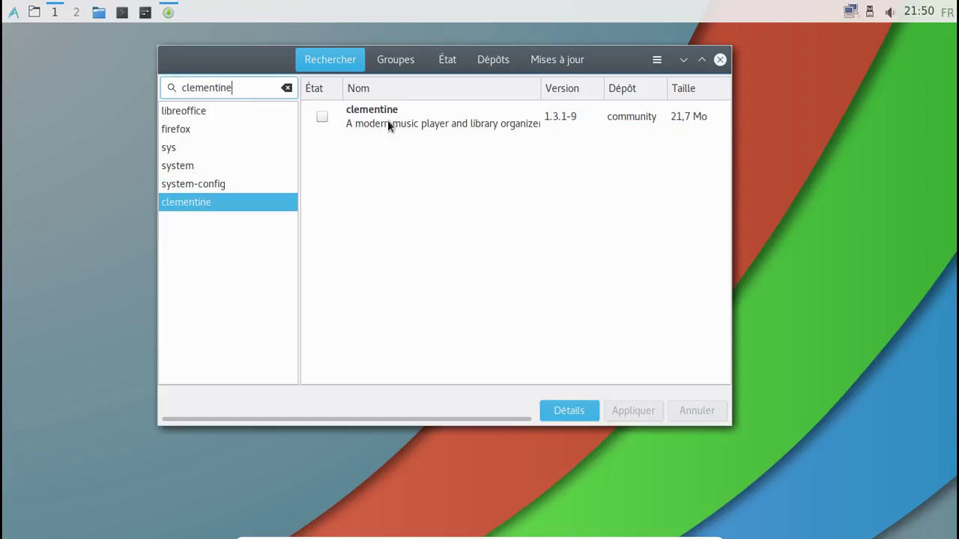
{"action": "right_click", "coordinate": [417, 111]}
{"action": "left_click", "coordinate": [475, 202]}
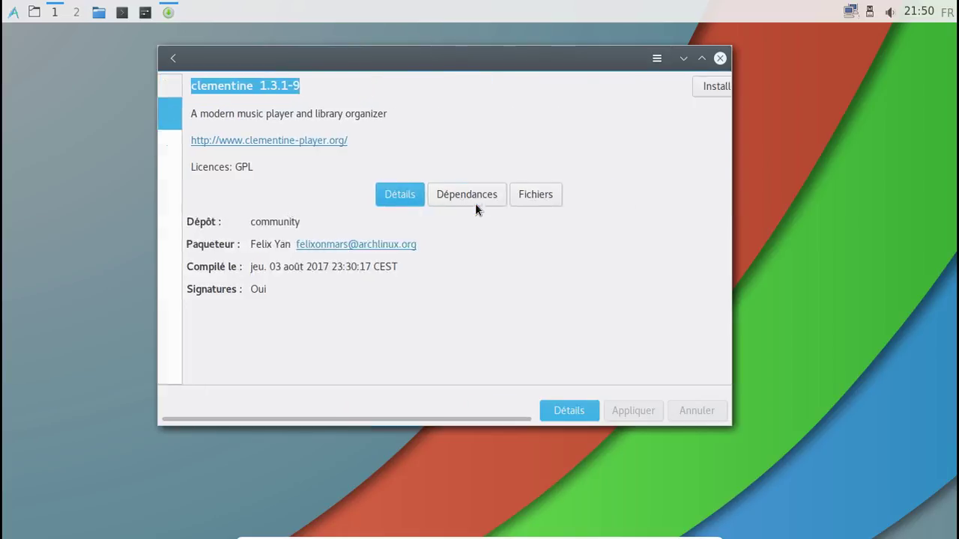
{"action": "left_click", "coordinate": [459, 197]}
{"action": "scroll", "coordinate": [484, 287], "scroll_direction": "down", "scroll_amount": 8}
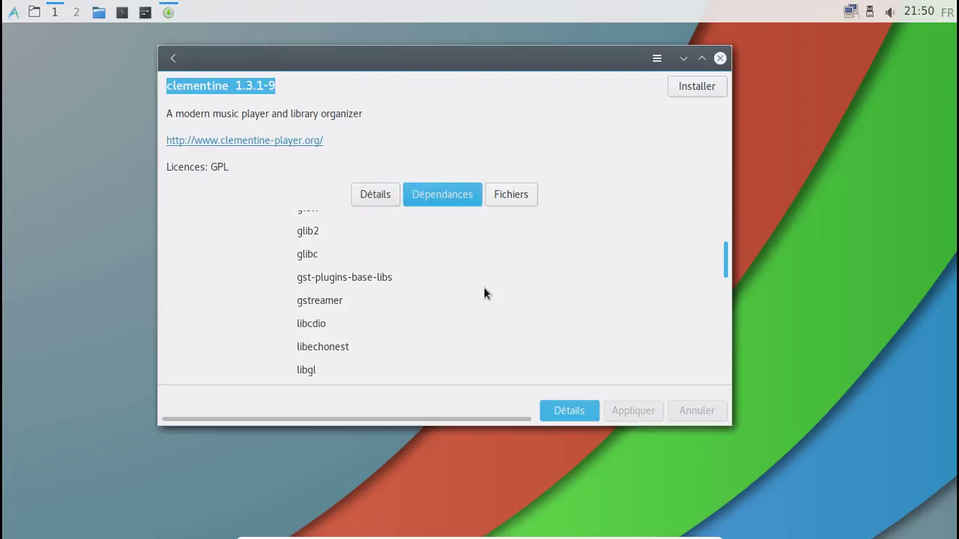
{"action": "scroll", "coordinate": [484, 293], "scroll_direction": "down", "scroll_amount": 1}
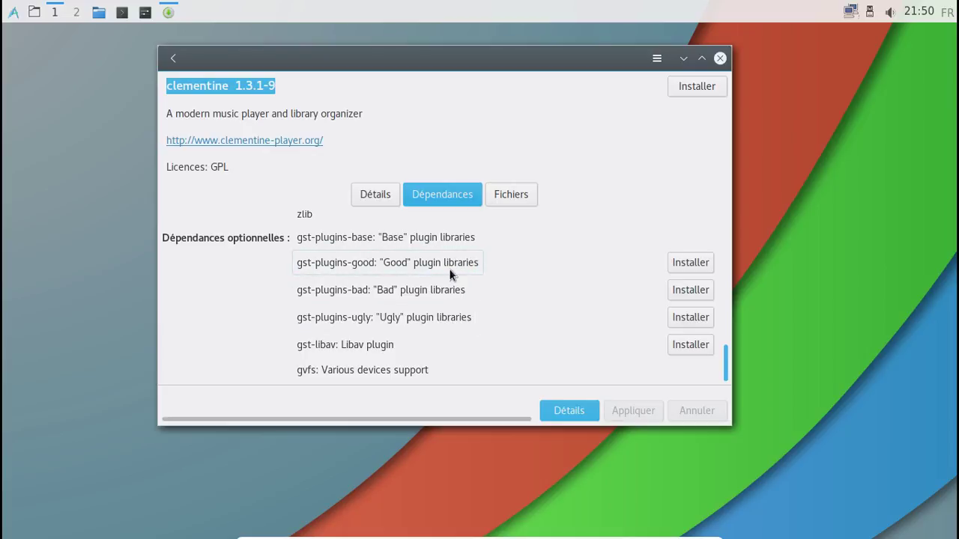
- Install gst-plugins-good, bad and ugly, then go back to the clementine results
{"action": "left_click", "coordinate": [680, 257]}
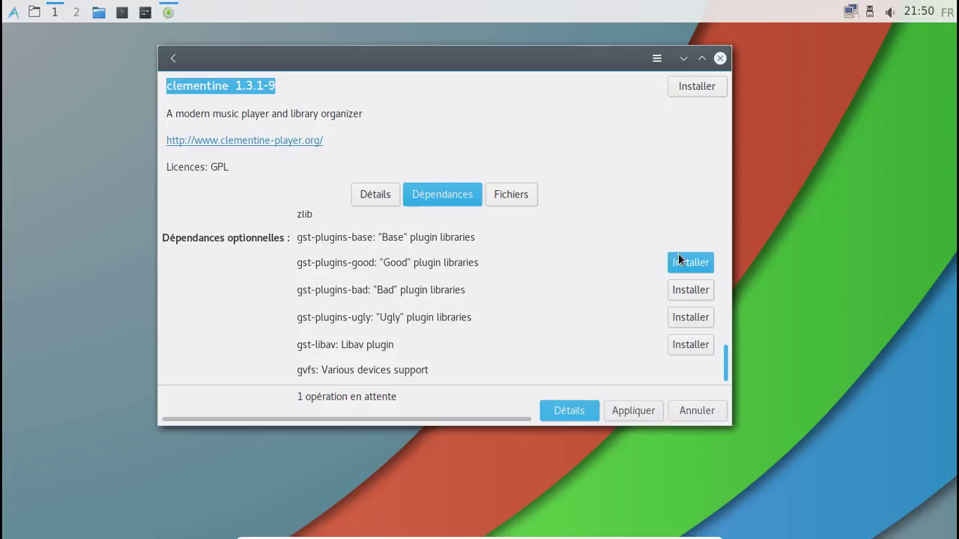
{"action": "left_click", "coordinate": [683, 292]}
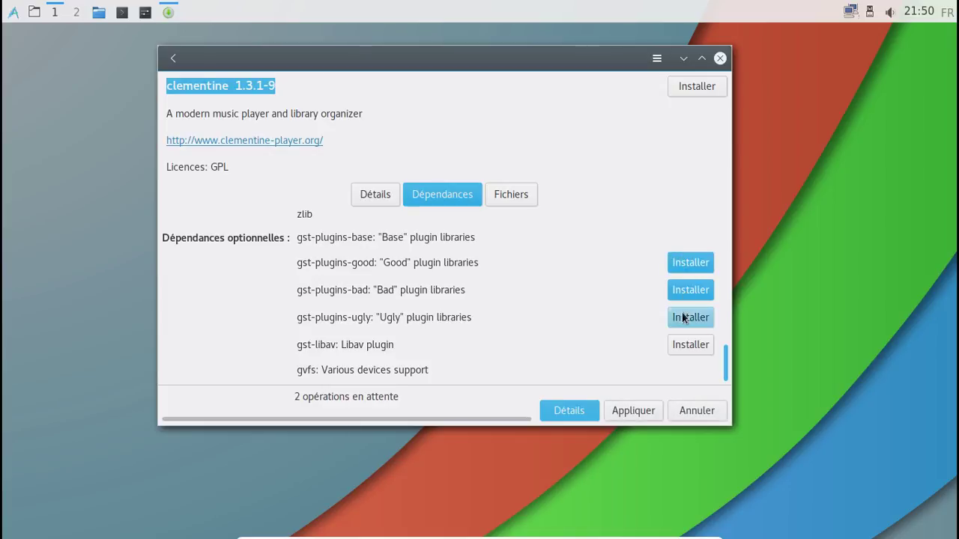
{"action": "left_click", "coordinate": [684, 317]}
{"action": "left_click", "coordinate": [624, 412]}
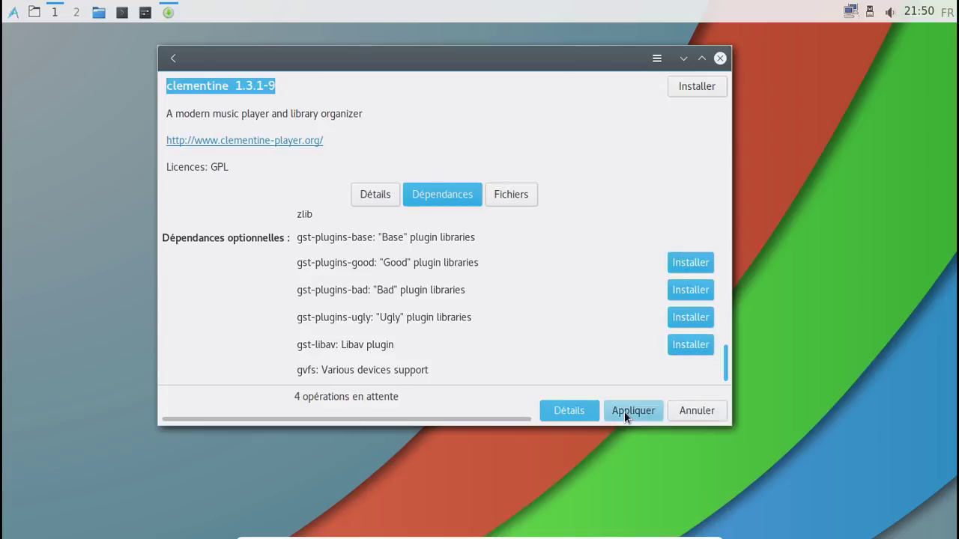
{"action": "left_click", "coordinate": [642, 405]}
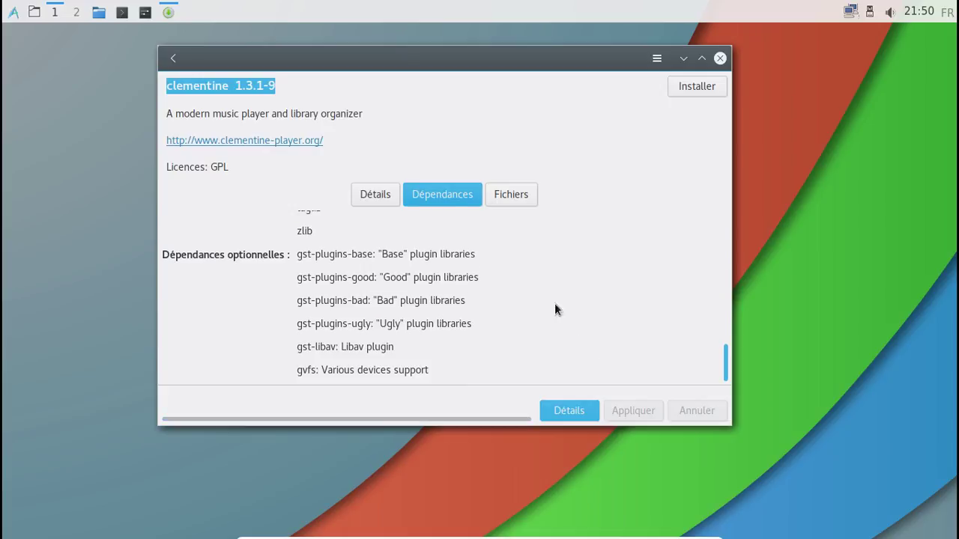
{"action": "left_click", "coordinate": [173, 59]}
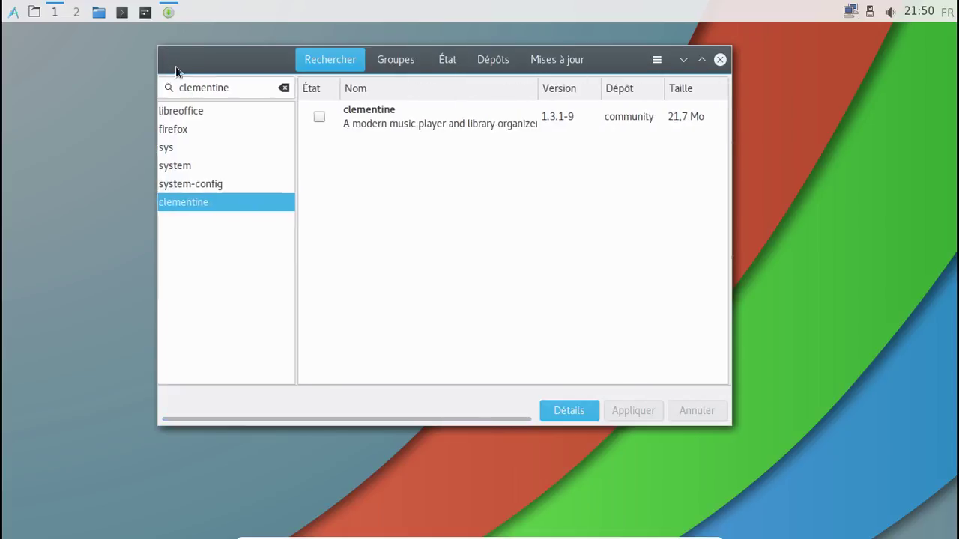
- Install the clementine package and its dependencies in Pamac
{"action": "left_click", "coordinate": [322, 117]}
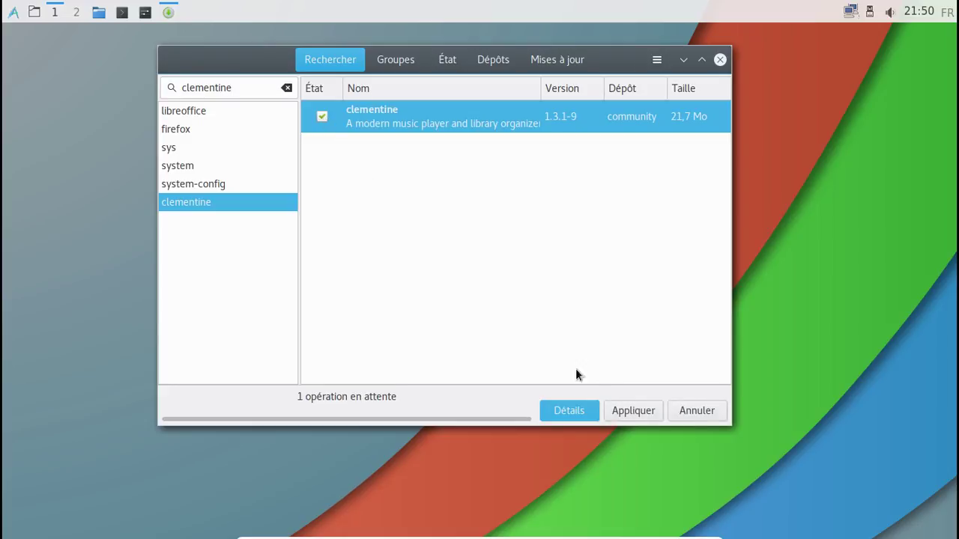
{"action": "left_click", "coordinate": [620, 410]}
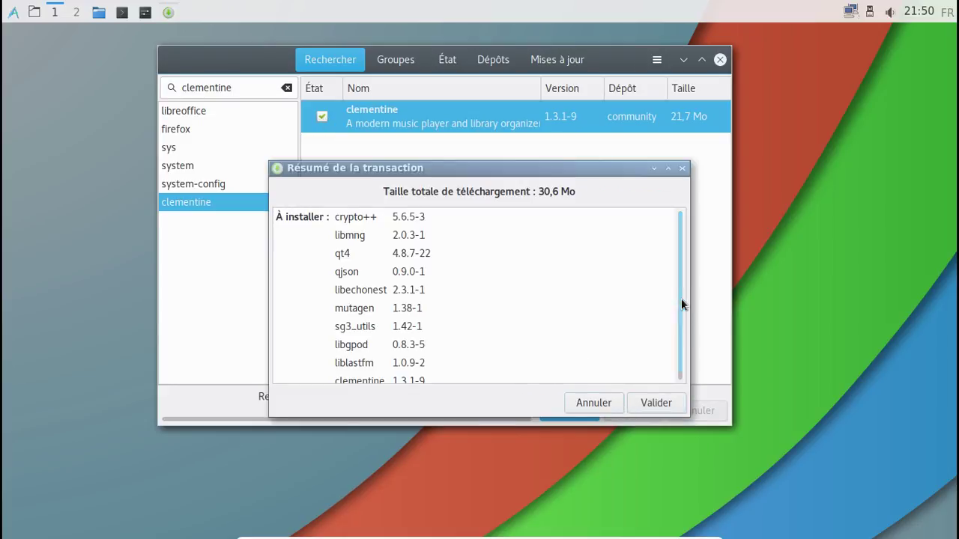
{"action": "left_click_drag", "start_coordinate": [681, 298], "coordinate": [681, 355]}
{"action": "left_click", "coordinate": [650, 404]}
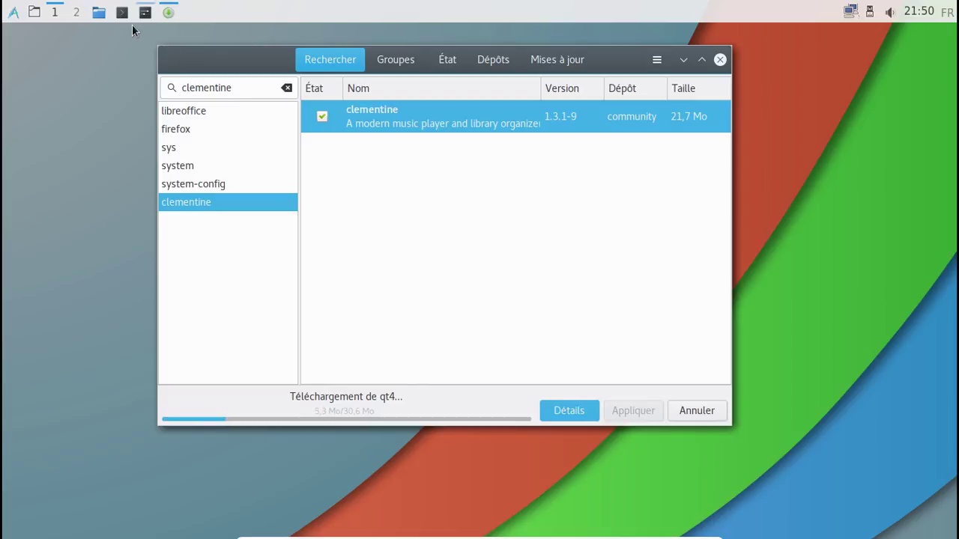
- Bring up the LXQt-Paramétrage du système entries under Préférences in the application menu
{"action": "left_click", "coordinate": [14, 12]}
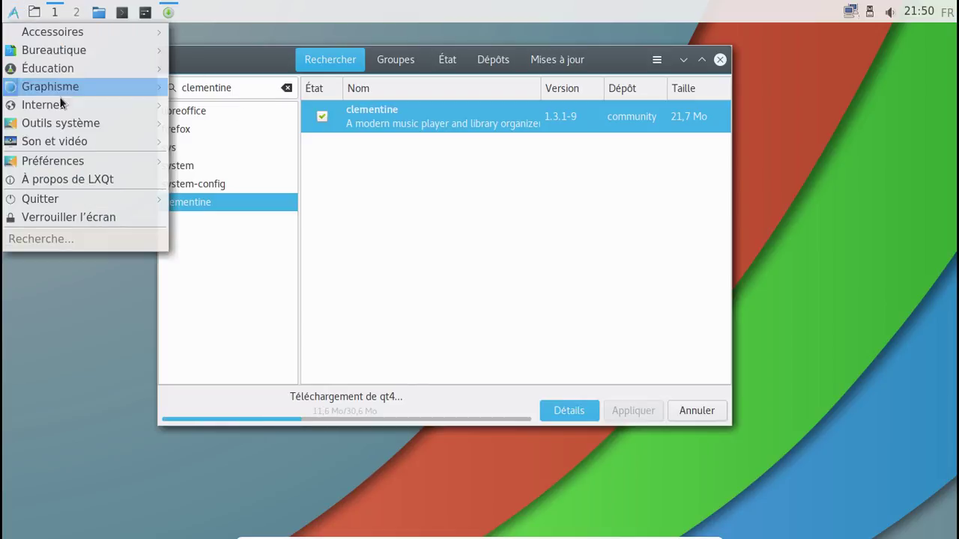
{"action": "mouse_move", "coordinate": [77, 128]}
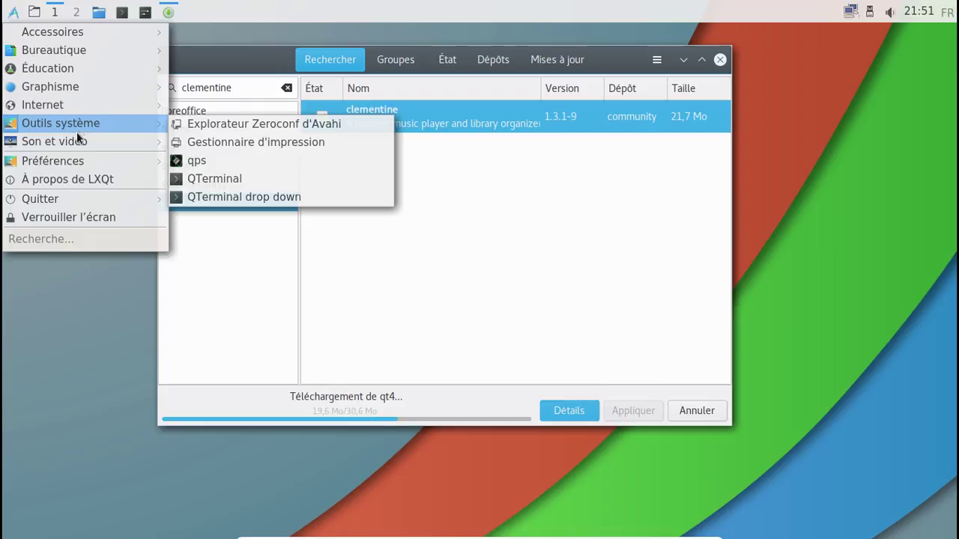
{"action": "mouse_move", "coordinate": [83, 163]}
{"action": "mouse_move", "coordinate": [279, 168]}
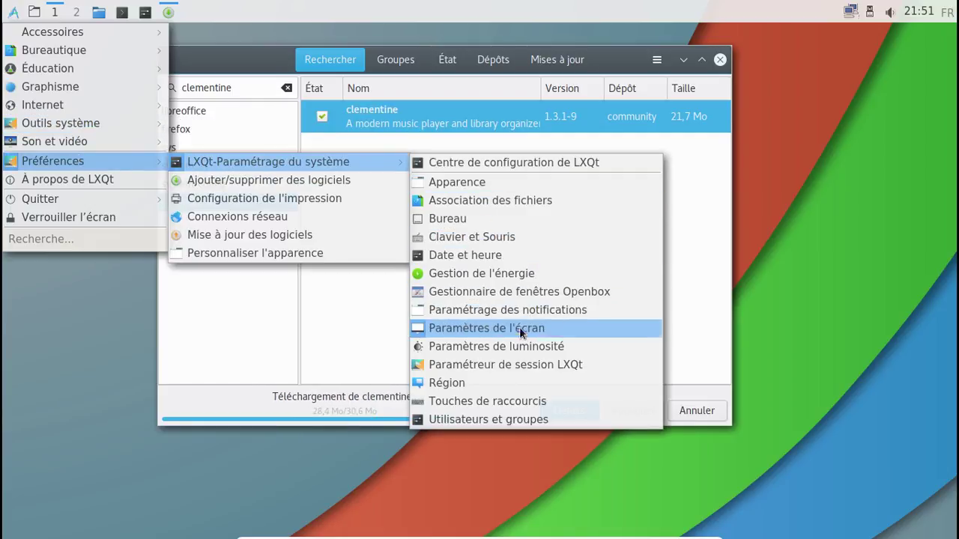
- Launch the LXQt Configuration Center and open Configuration de l'impression from System settings
{"action": "left_click", "coordinate": [494, 168]}
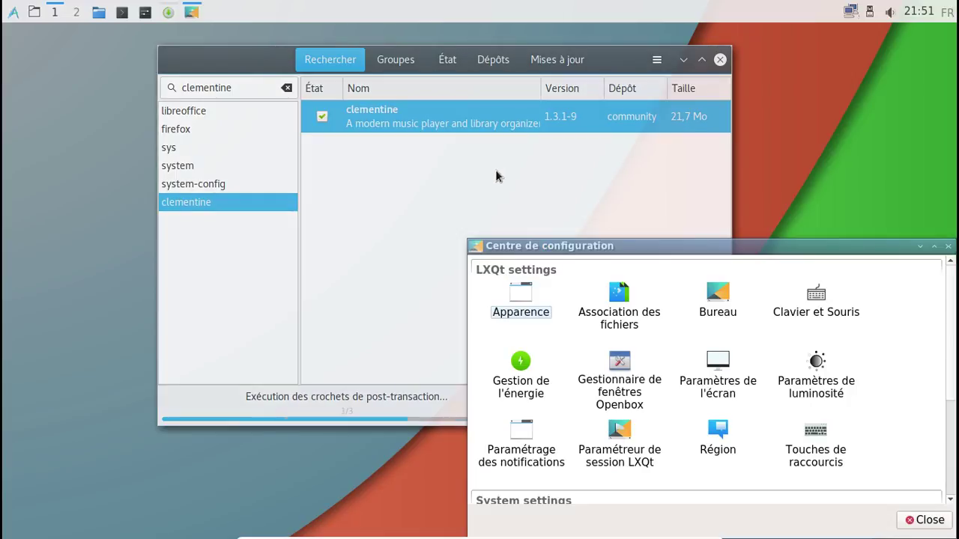
{"action": "left_click_drag", "start_coordinate": [673, 248], "coordinate": [526, 191]}
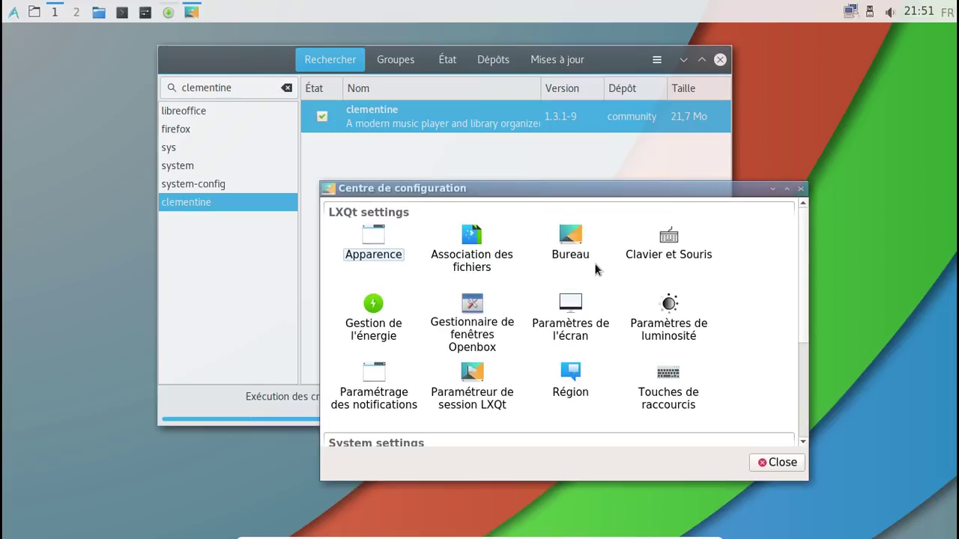
{"action": "scroll", "coordinate": [594, 263], "scroll_direction": "down", "scroll_amount": 3}
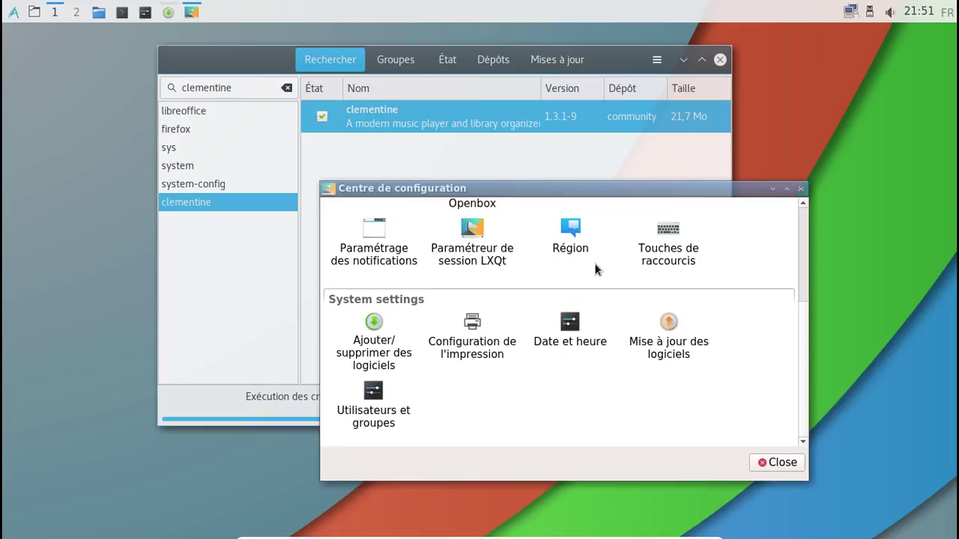
{"action": "left_click", "coordinate": [477, 338]}
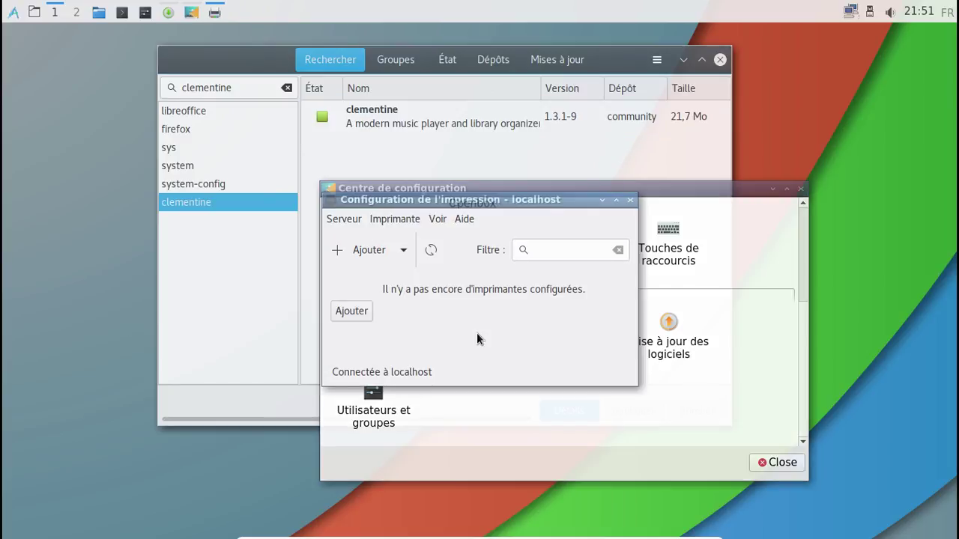
- View the printer tool's About information, then close it and the Configuration Center
{"action": "left_click", "coordinate": [473, 219]}
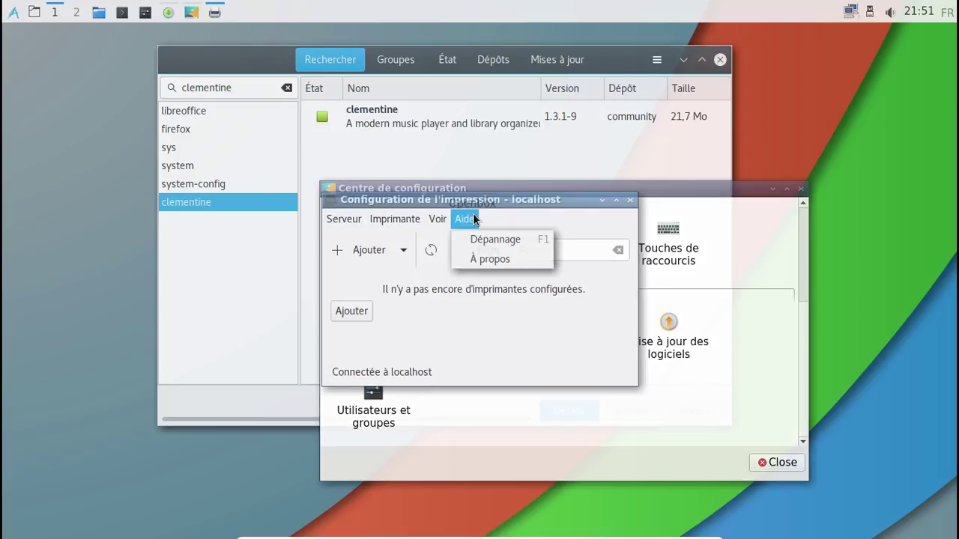
{"action": "left_click", "coordinate": [488, 258]}
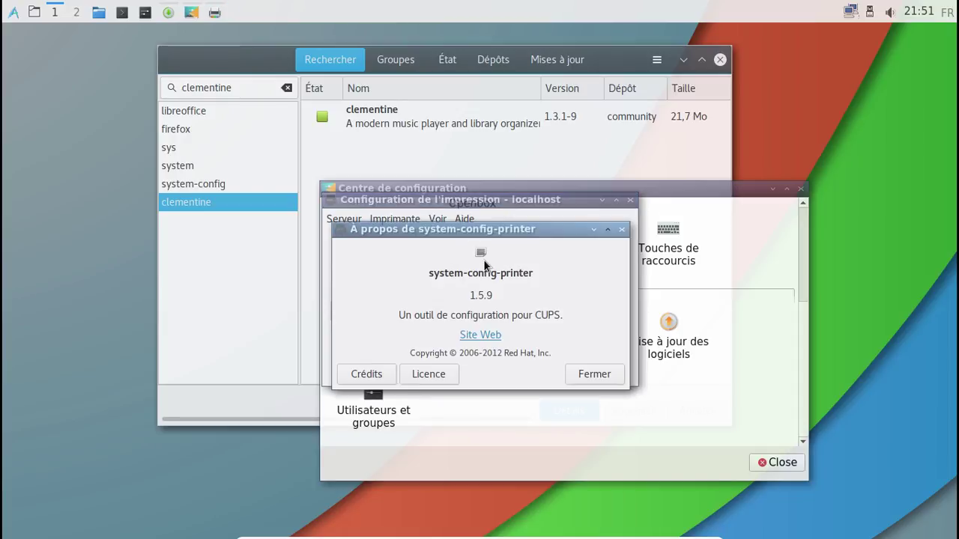
{"action": "left_click", "coordinate": [594, 374]}
{"action": "left_click", "coordinate": [630, 200]}
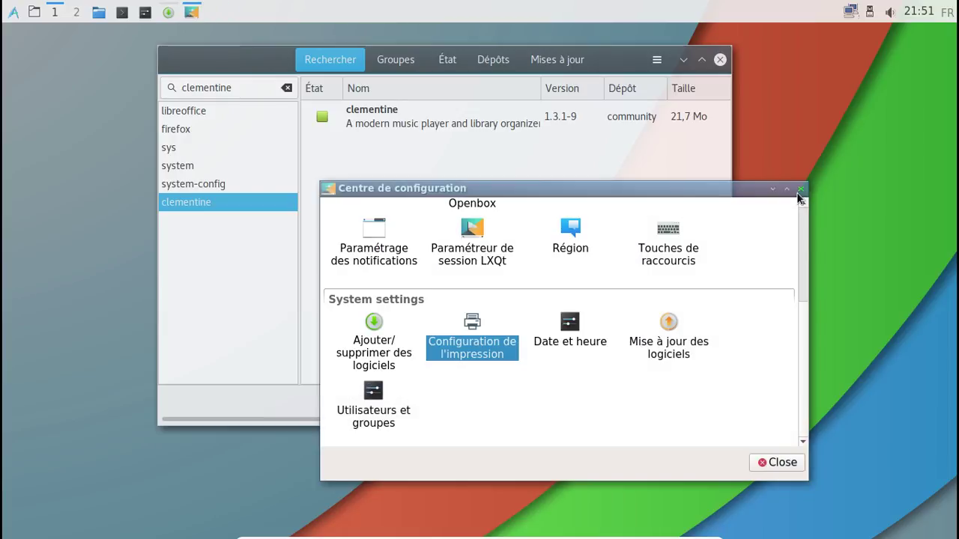
{"action": "left_click", "coordinate": [800, 189]}
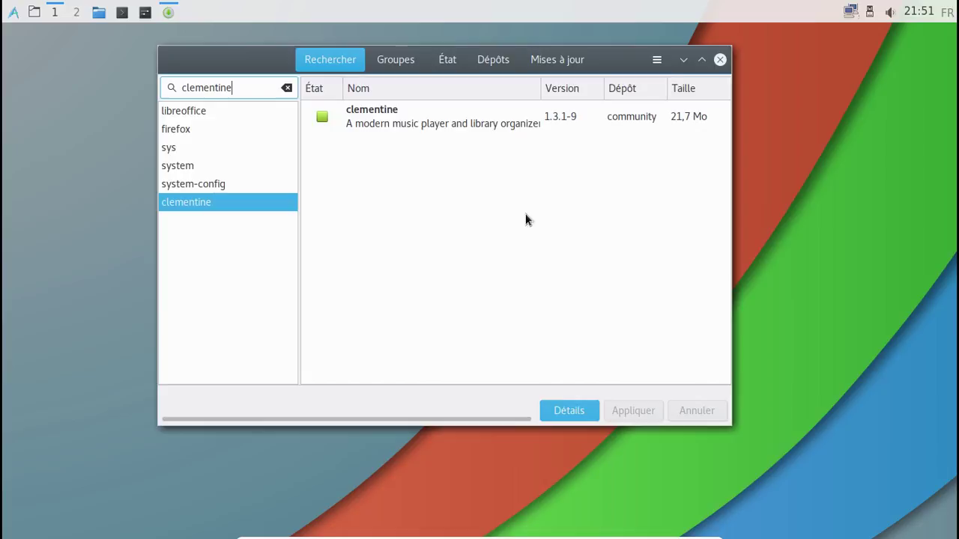
- Close the Pamac package manager window
{"action": "left_click", "coordinate": [721, 60]}
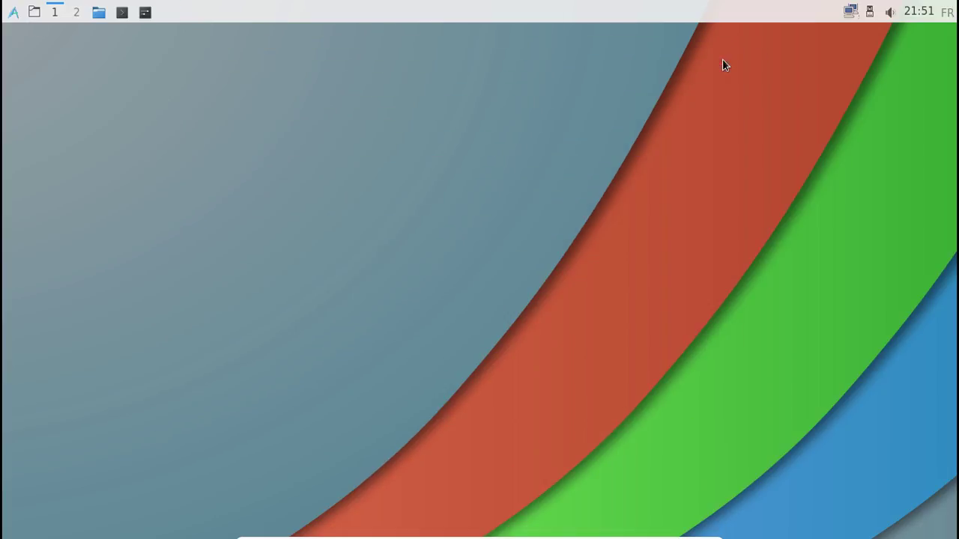
{"action": "left_click", "coordinate": [13, 13]}
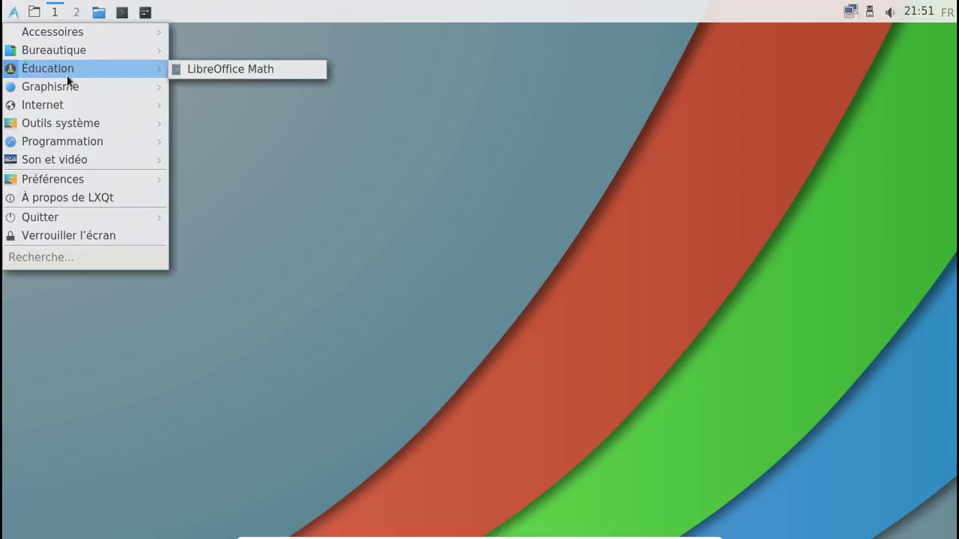
{"action": "mouse_move", "coordinate": [70, 100]}
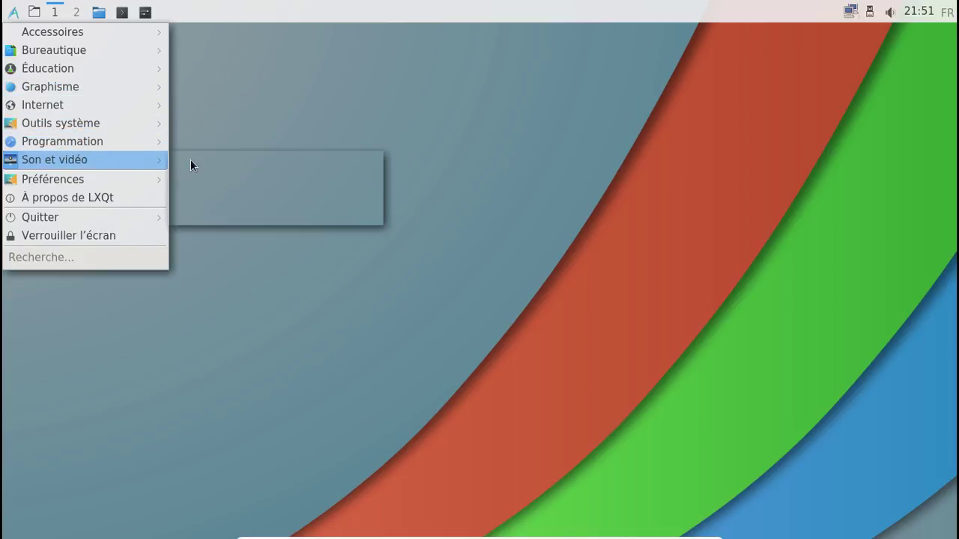
{"action": "left_click", "coordinate": [201, 126]}
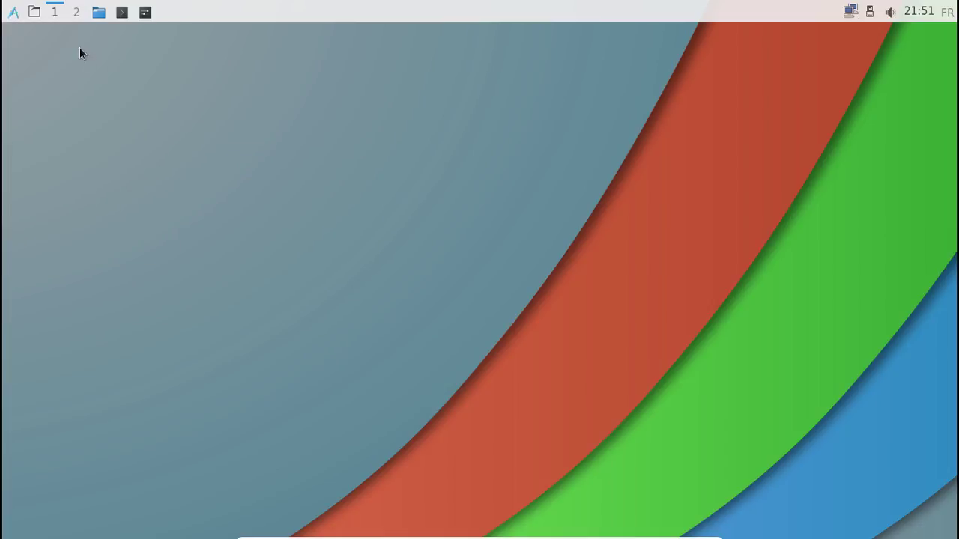
- Log out of the LXQt session via Quitter > Déconnecter, confirming with Yes
{"action": "left_click", "coordinate": [13, 12]}
{"action": "mouse_move", "coordinate": [118, 214]}
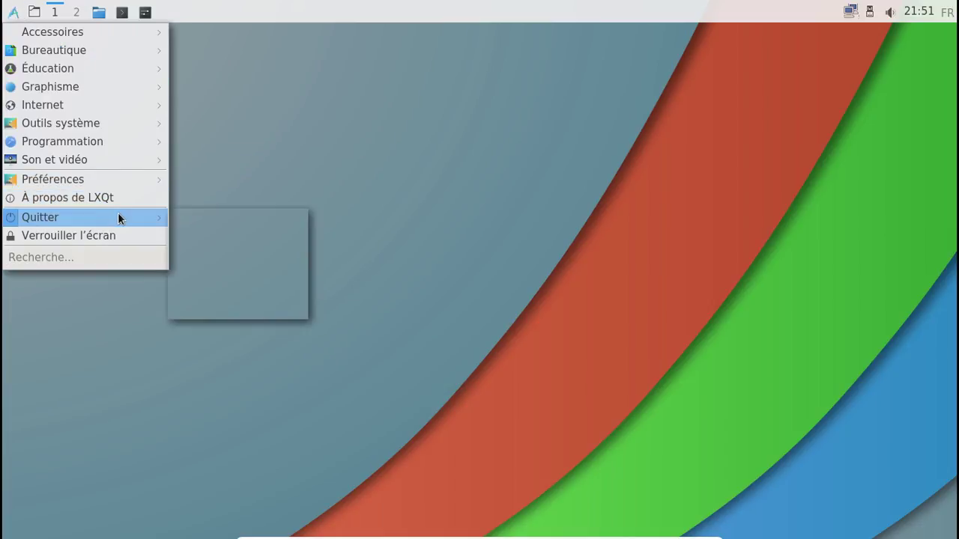
{"action": "left_click", "coordinate": [204, 234]}
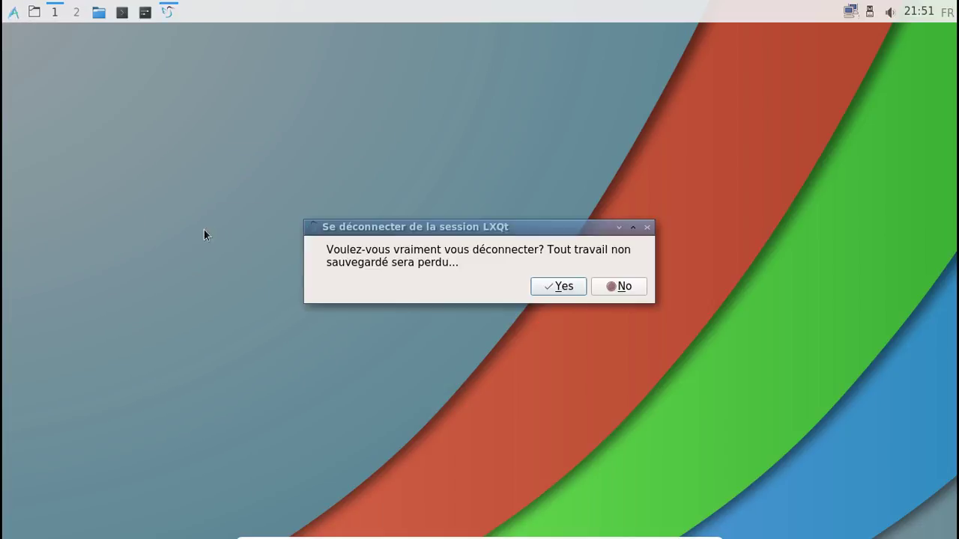
{"action": "left_click", "coordinate": [559, 293]}
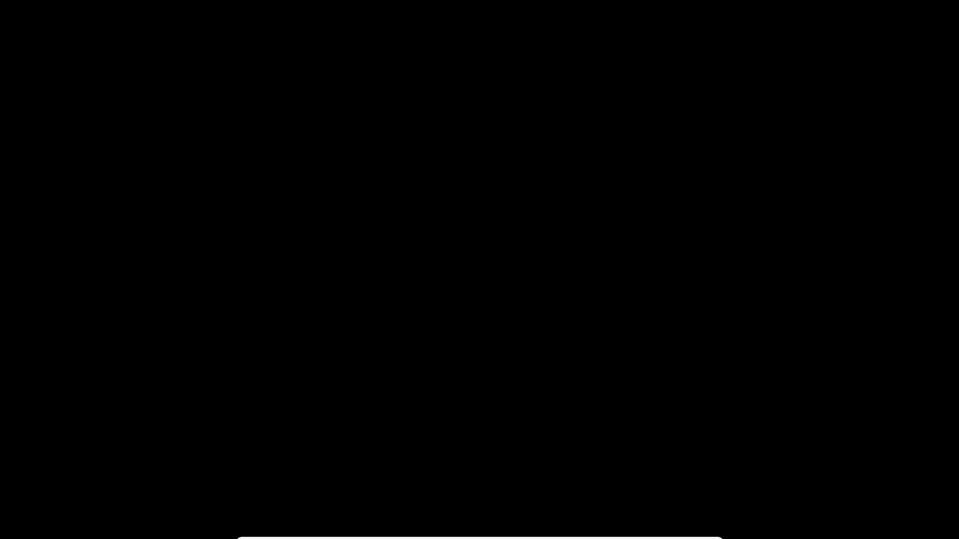
- Log in to the Artix LXQt session with the account password and show the volume control
{"action": "type", "text": "********"}
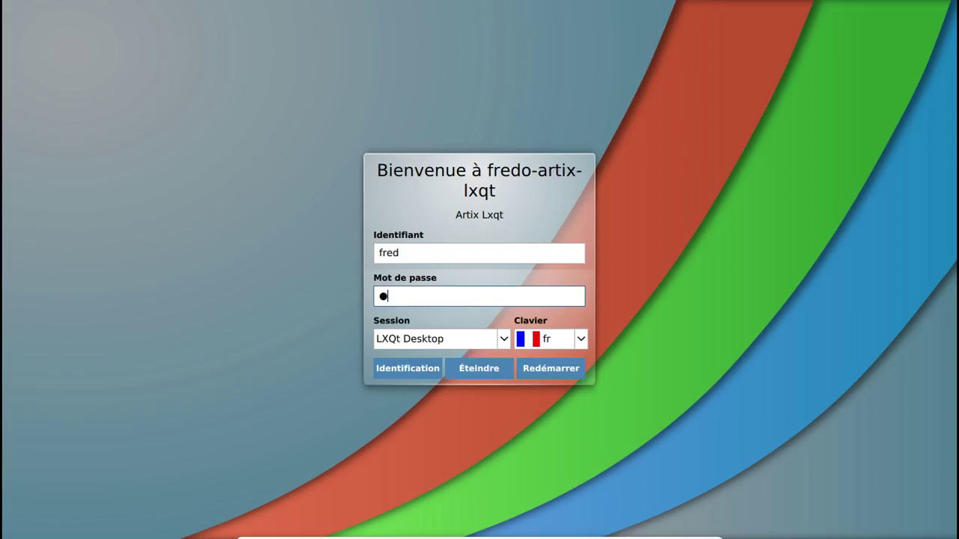
{"action": "key", "text": "Return"}
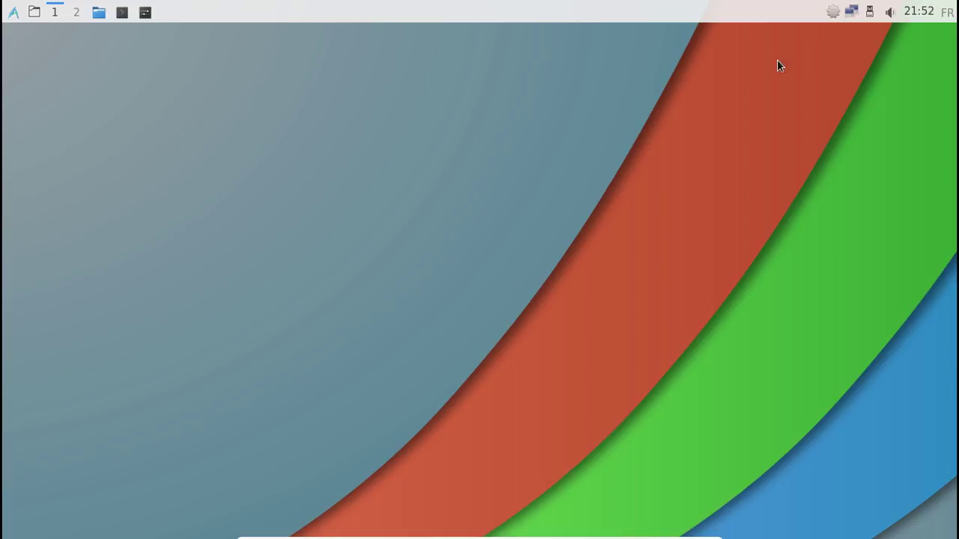
{"action": "left_click", "coordinate": [894, 20]}
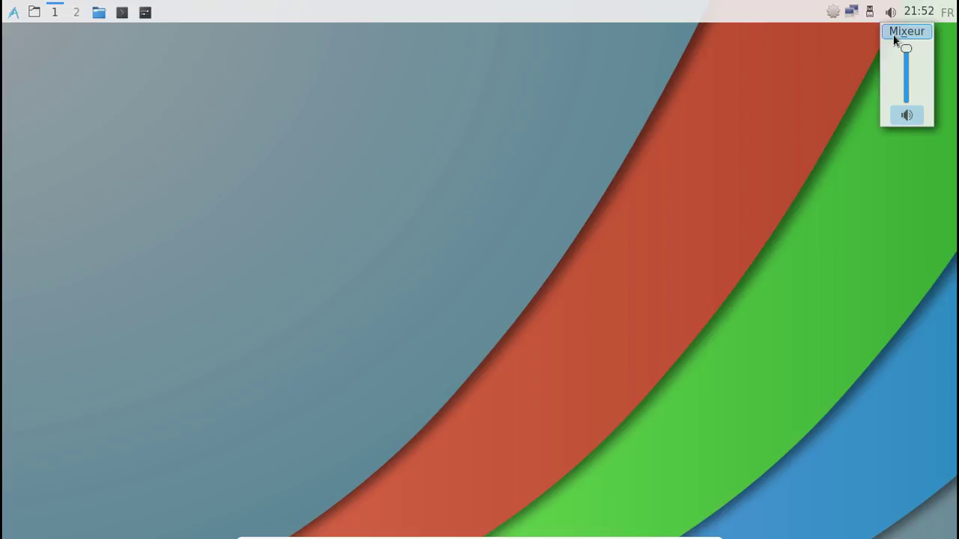
- Review the Configurer "Volume audio" settings with PulseAudio selected, then close them
{"action": "right_click", "coordinate": [894, 20]}
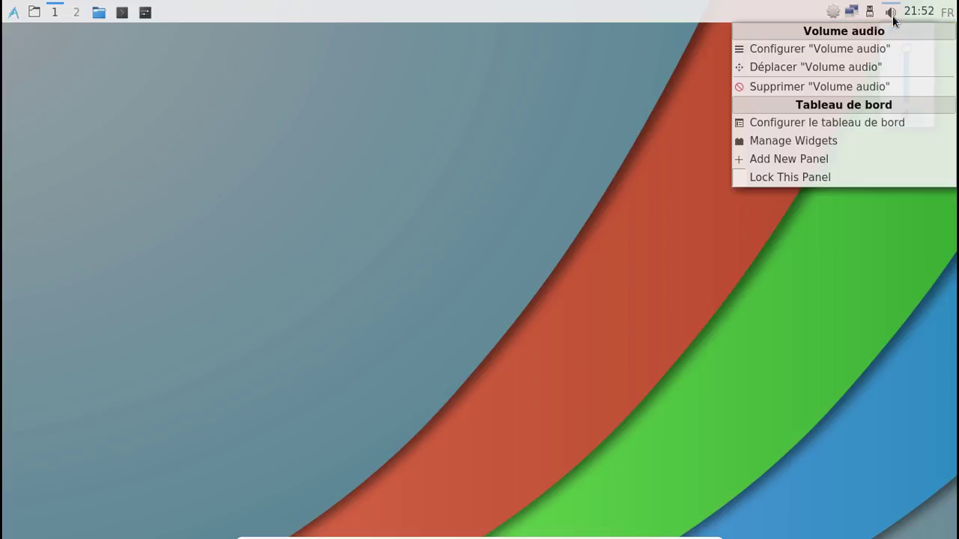
{"action": "left_click", "coordinate": [862, 54]}
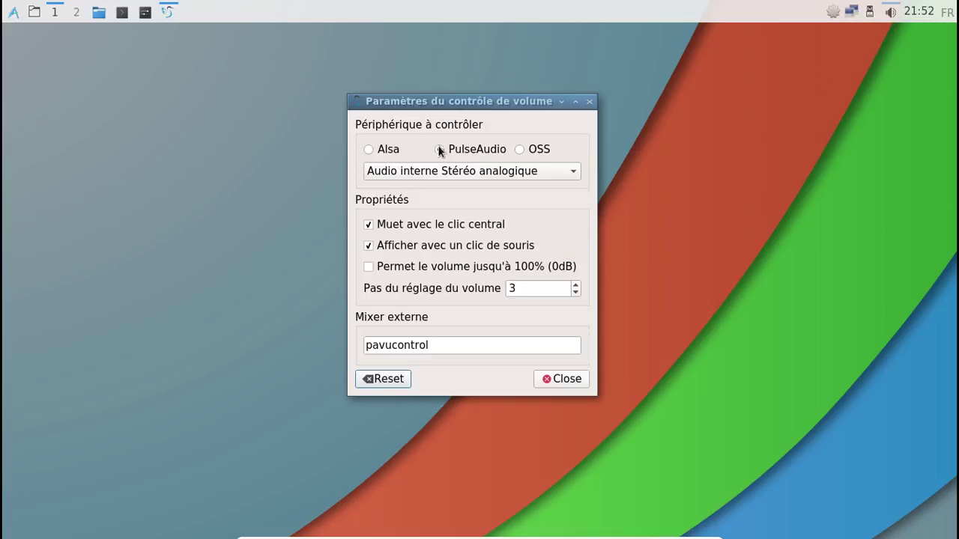
{"action": "left_click", "coordinate": [588, 102]}
{"action": "left_click", "coordinate": [15, 13]}
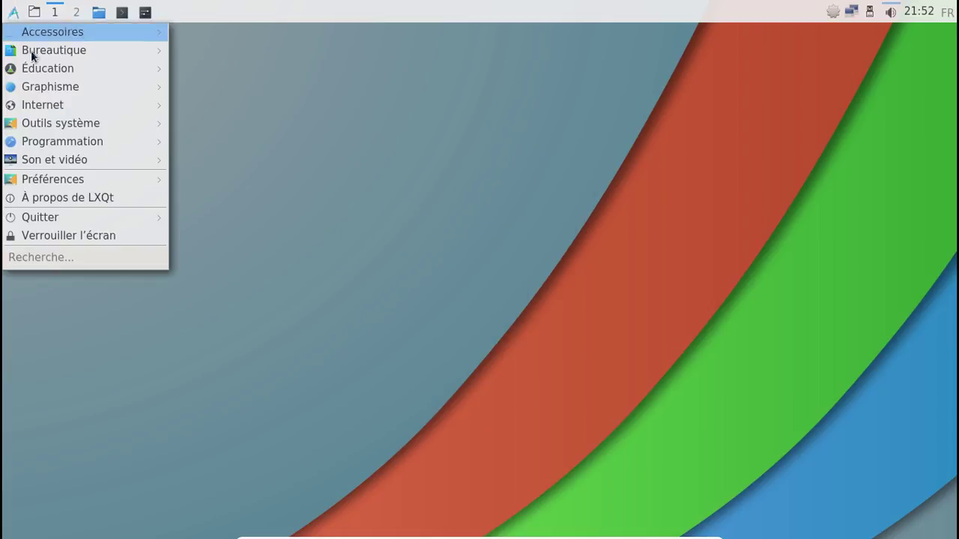
- Launch Firefox from Internet, restore it to a window and close the welcome tab
{"action": "mouse_move", "coordinate": [71, 124]}
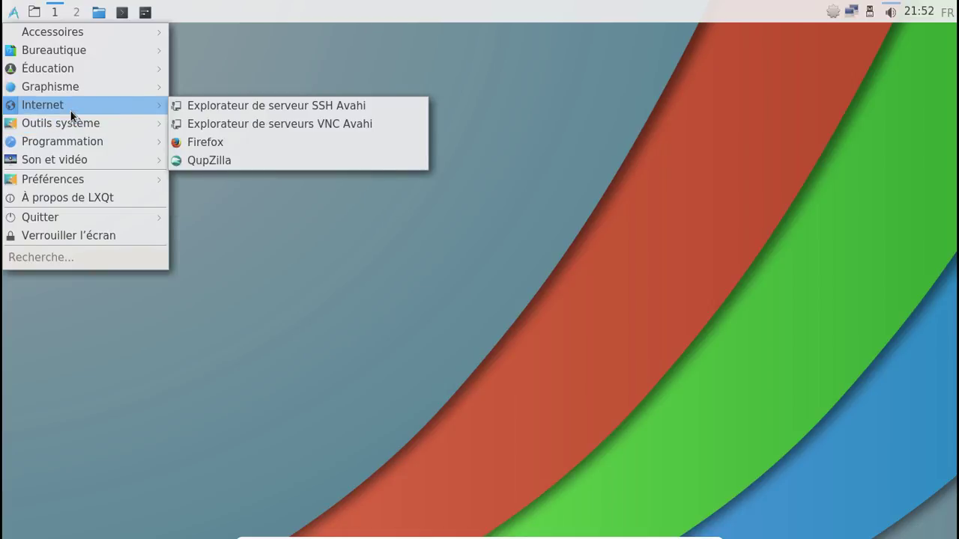
{"action": "left_click", "coordinate": [232, 144]}
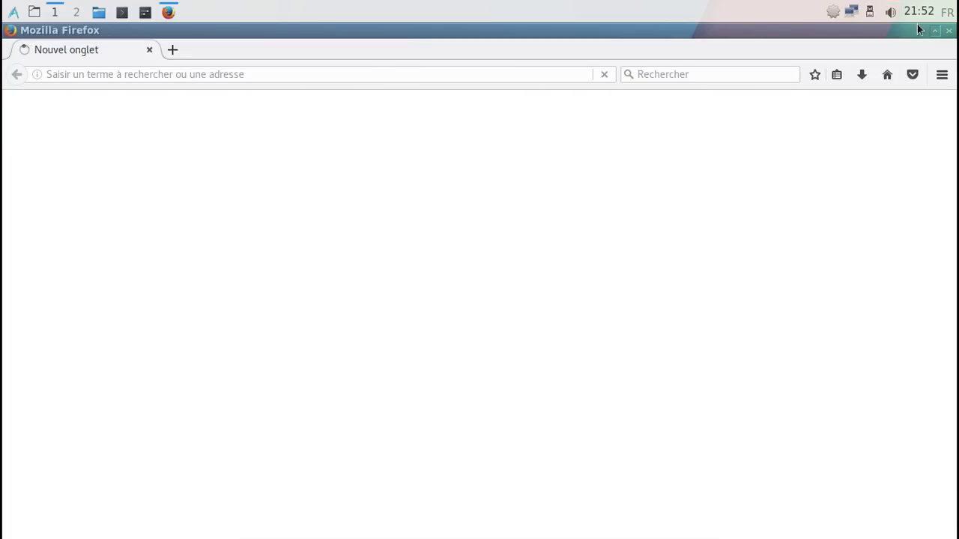
{"action": "left_click", "coordinate": [934, 31]}
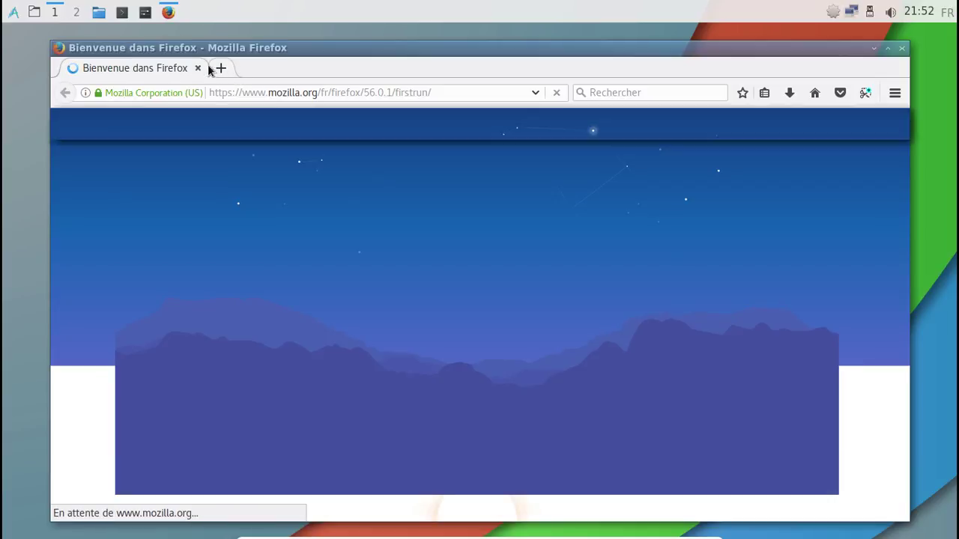
{"action": "left_click", "coordinate": [210, 68]}
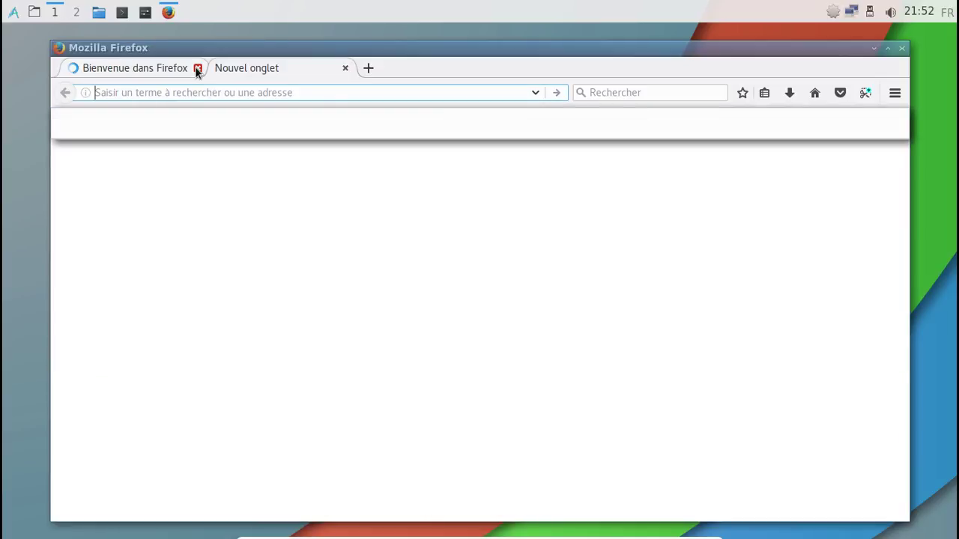
{"action": "left_click", "coordinate": [197, 68]}
- Load altermusique.org and close the extra privacy notice tab
{"action": "type", "text": "als"}
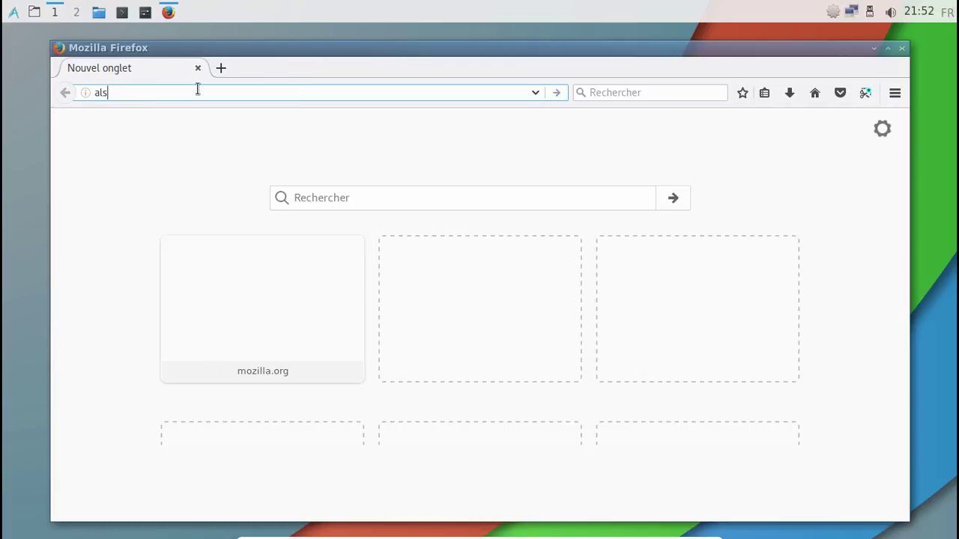
{"action": "type", "text": "t"}
{"action": "key", "text": "BackSpace"}
{"action": "key", "text": "BackSpace"}
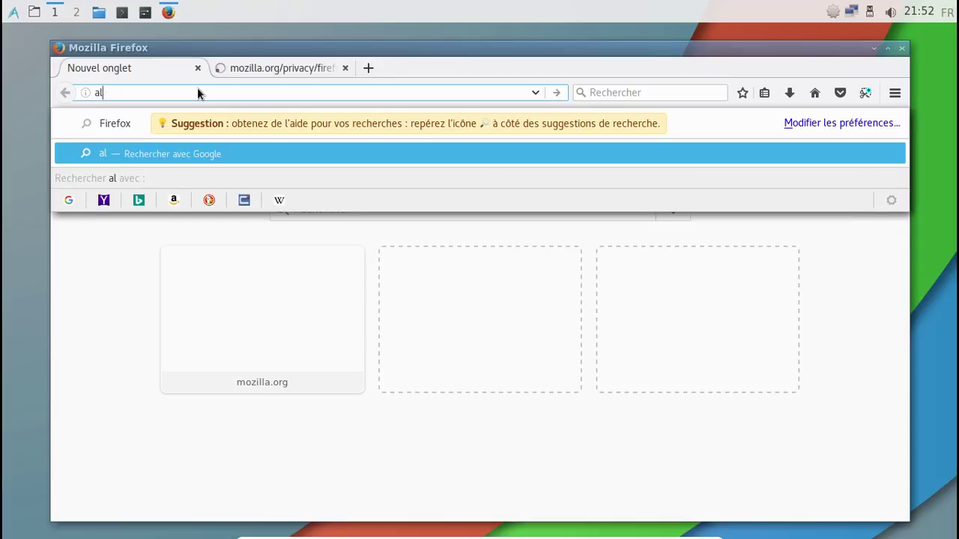
{"action": "type", "text": "termusiqu"}
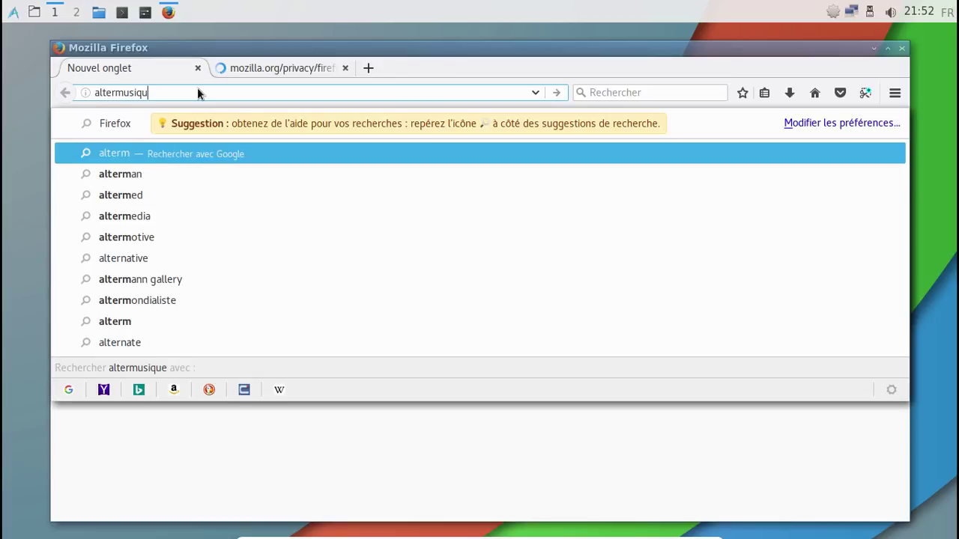
{"action": "type", "text": "e.org"}
{"action": "key", "text": "Return"}
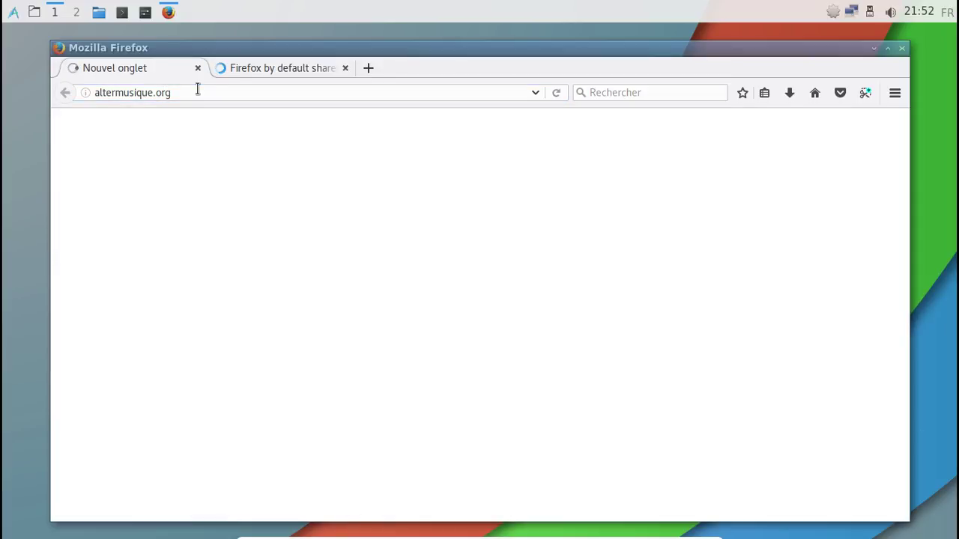
{"action": "left_click", "coordinate": [344, 68]}
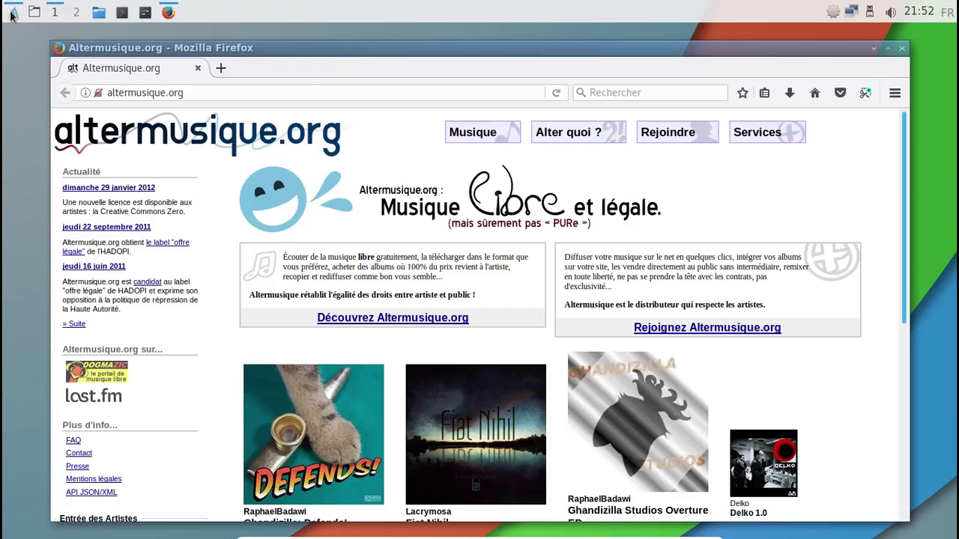
- Open the Delko 1.0 album page on altermusique.org
{"action": "scroll", "coordinate": [513, 333], "scroll_direction": "down", "scroll_amount": 4}
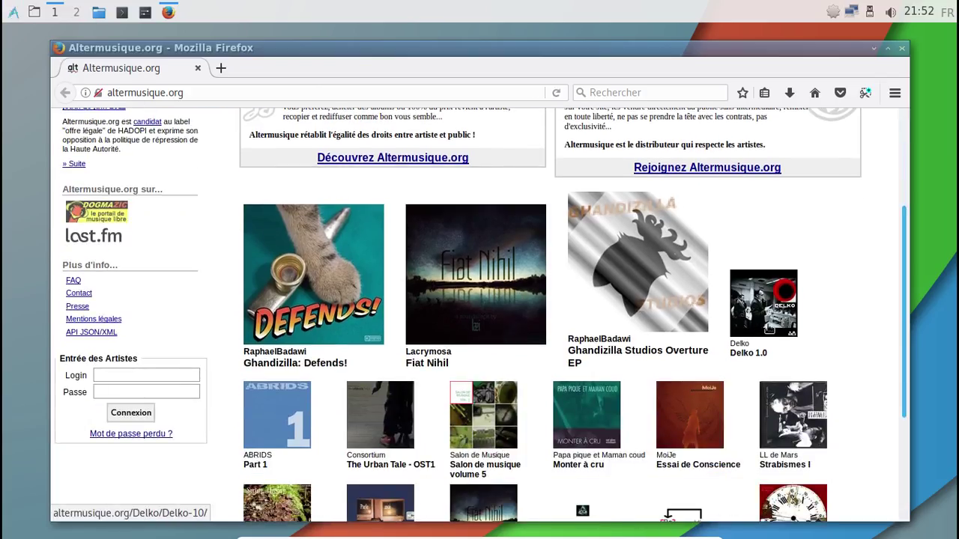
{"action": "left_click", "coordinate": [766, 327]}
{"action": "scroll", "coordinate": [767, 323], "scroll_direction": "down", "scroll_amount": 5}
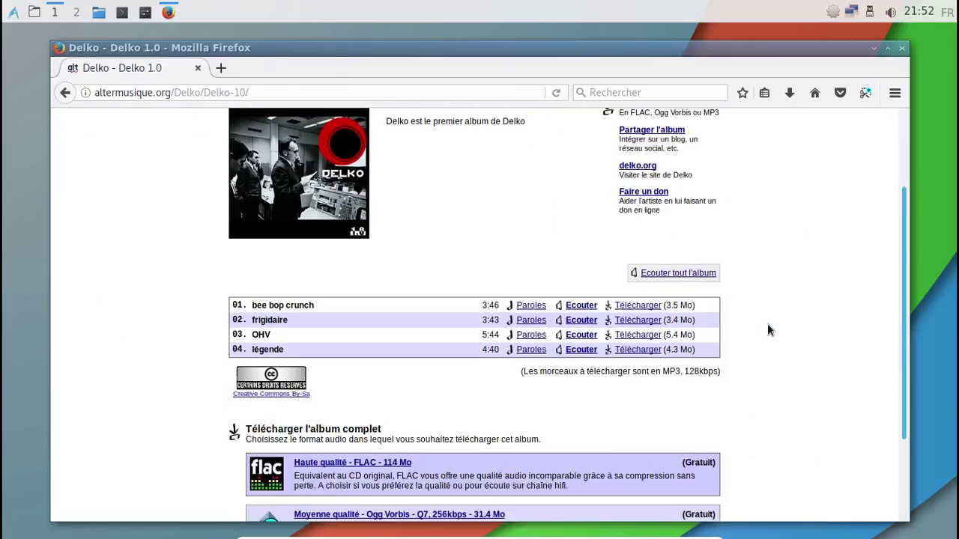
{"action": "scroll", "coordinate": [734, 343], "scroll_direction": "down", "scroll_amount": 1}
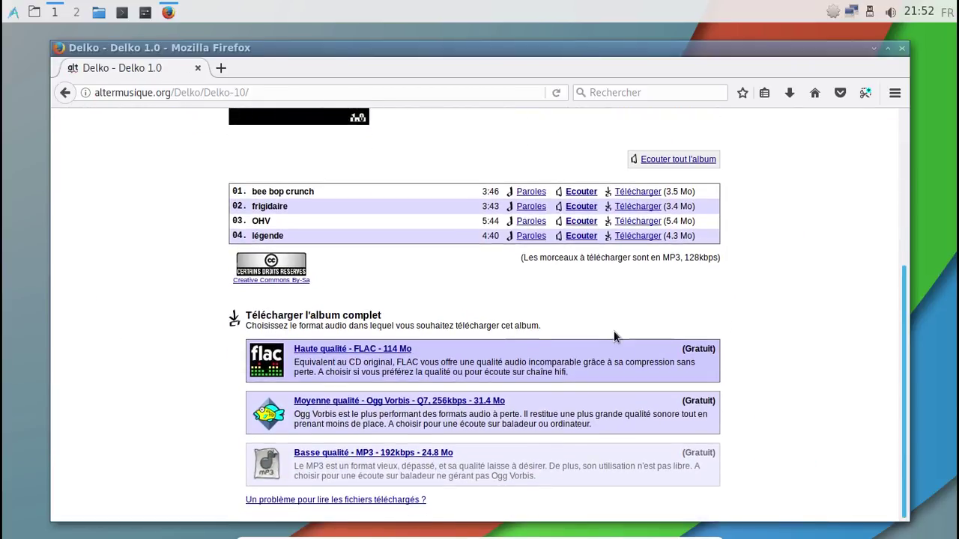
- Save the album's Basse qualité - MP3 zip to disk, always saving zip files automatically
{"action": "left_click", "coordinate": [440, 452]}
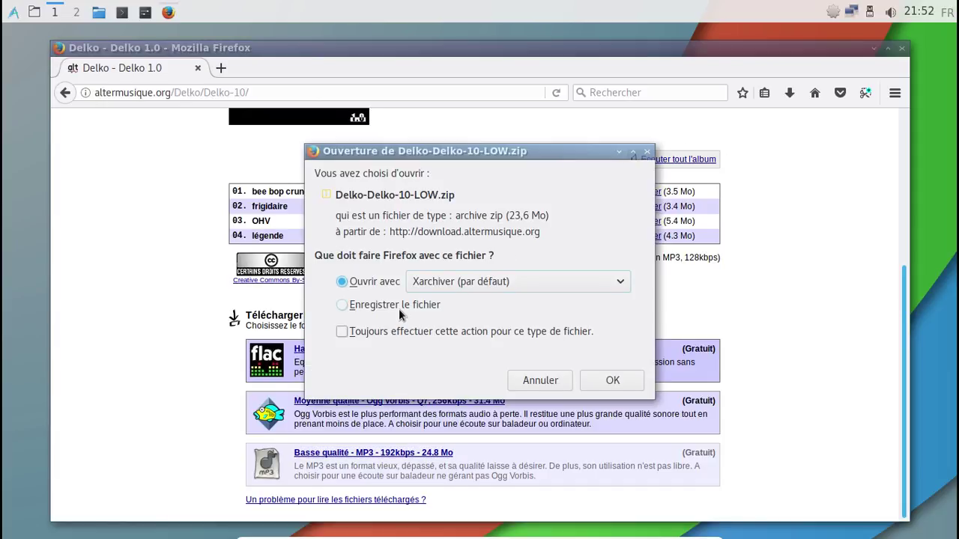
{"action": "left_click", "coordinate": [399, 310]}
{"action": "left_click", "coordinate": [408, 333]}
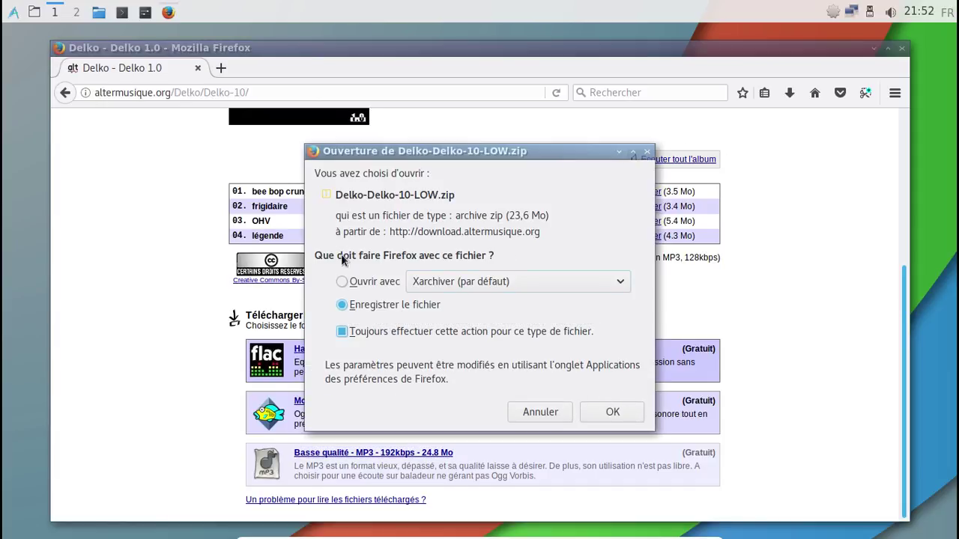
{"action": "key", "text": "Return"}
{"action": "left_click", "coordinate": [14, 11]}
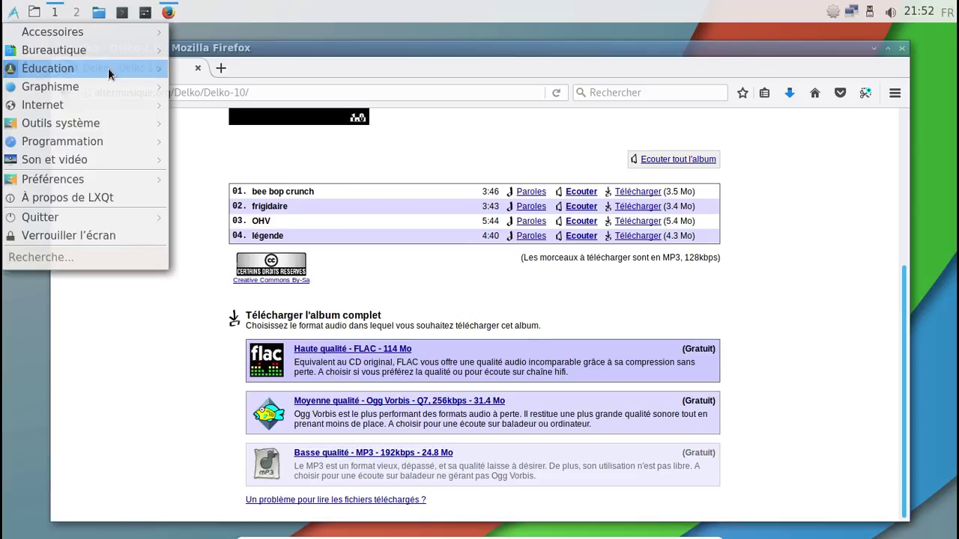
{"action": "mouse_move", "coordinate": [87, 34]}
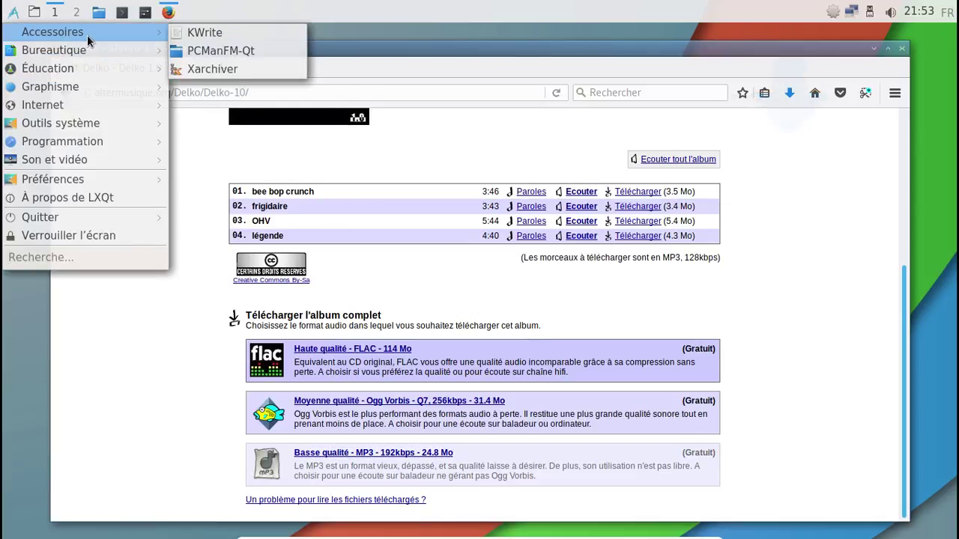
{"action": "key", "text": "Escape"}
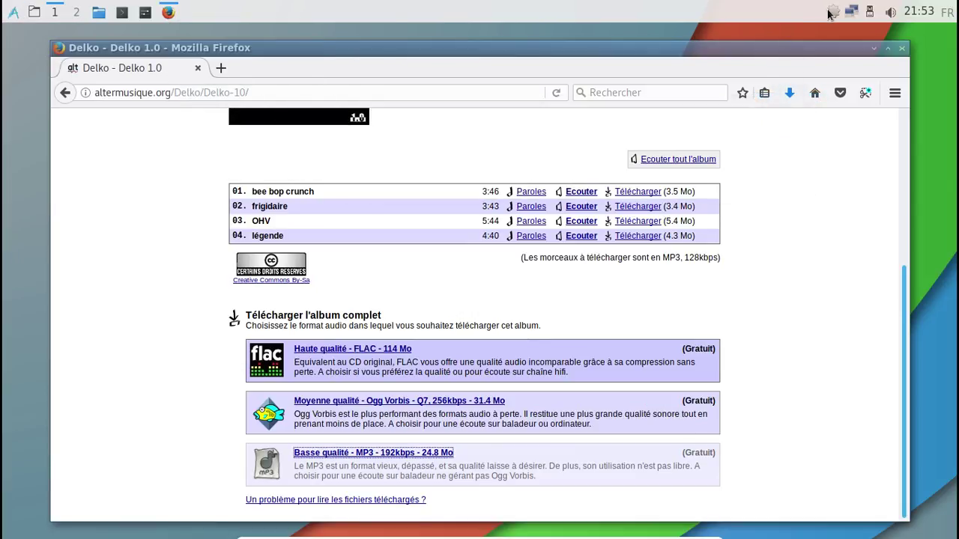
- Open Pamac from the tray and search for 'calc'
{"action": "right_click", "coordinate": [831, 13]}
{"action": "left_click", "coordinate": [792, 30]}
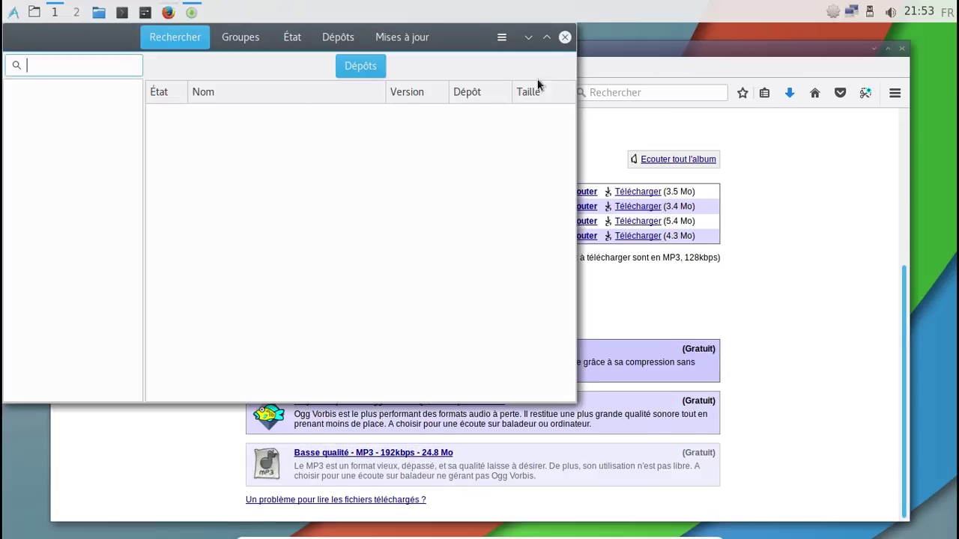
{"action": "type", "text": "calc"}
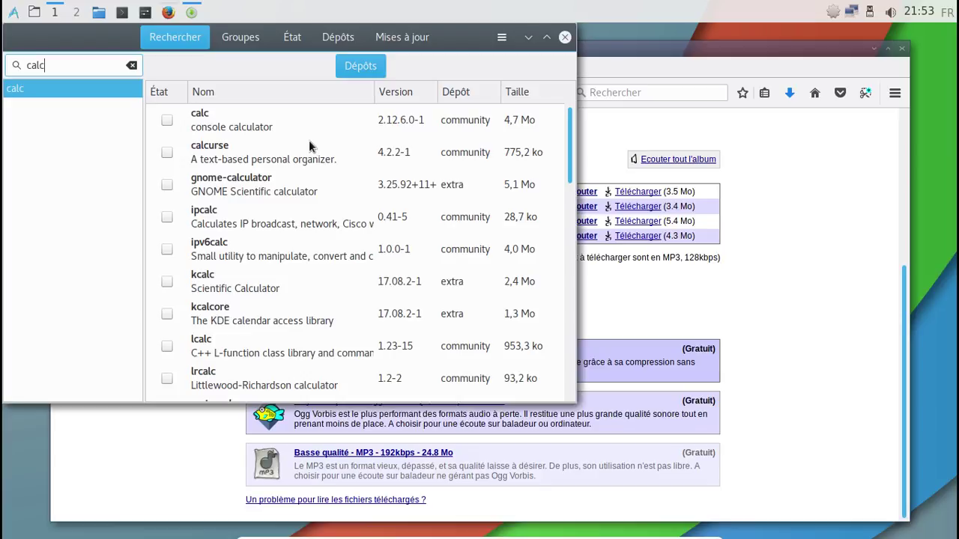
{"action": "scroll", "coordinate": [308, 142], "scroll_direction": "down", "scroll_amount": 1}
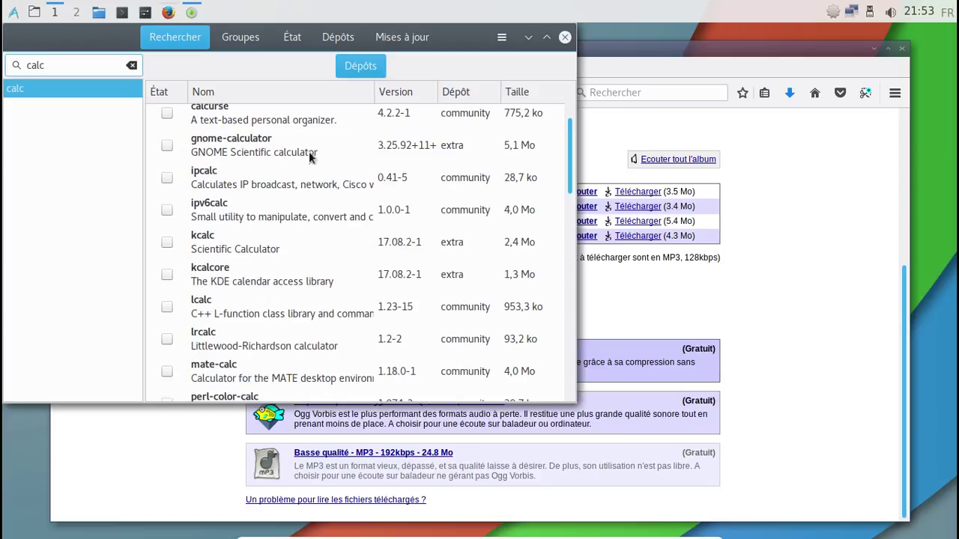
- Start a kcalc installation, then back out and unmark kcalc
{"action": "left_click", "coordinate": [166, 242]}
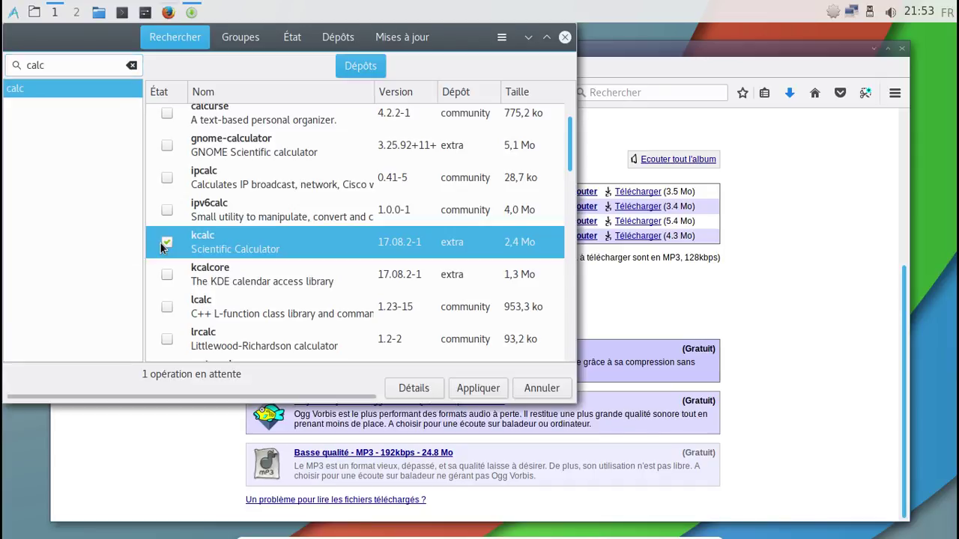
{"action": "left_click", "coordinate": [468, 389]}
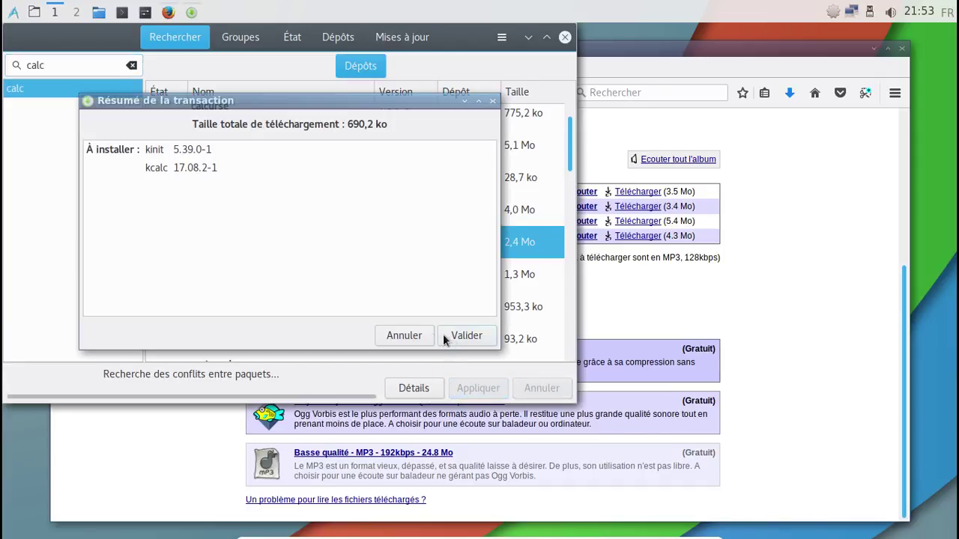
{"action": "left_click", "coordinate": [396, 336]}
{"action": "left_click", "coordinate": [171, 240]}
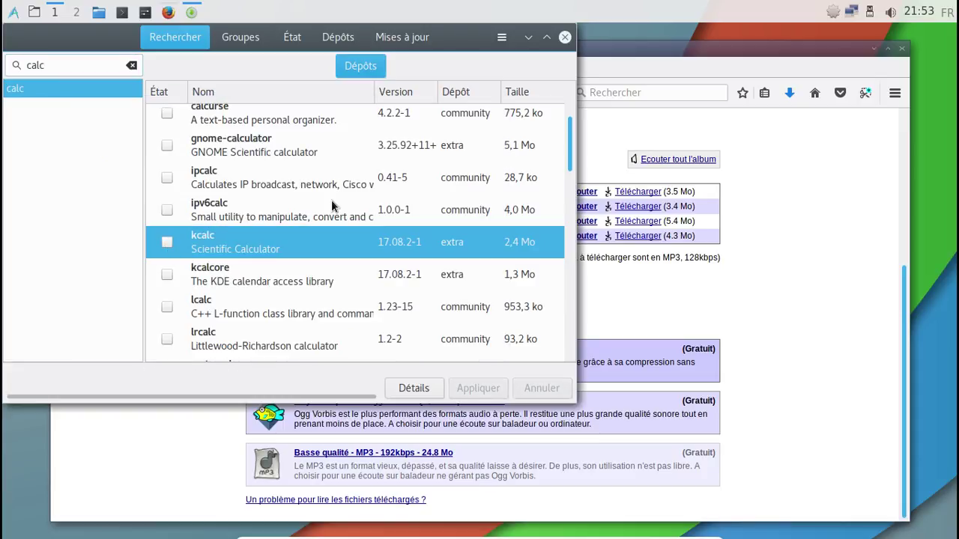
- Install galculator from the results, authorising with the account password
{"action": "scroll", "coordinate": [333, 206], "scroll_direction": "down", "scroll_amount": 3}
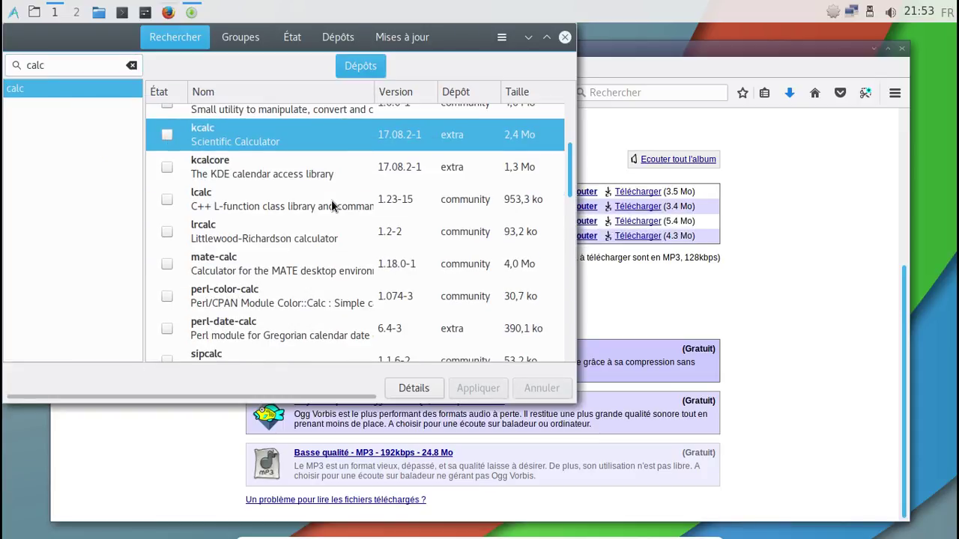
{"action": "scroll", "coordinate": [332, 206], "scroll_direction": "down", "scroll_amount": 2}
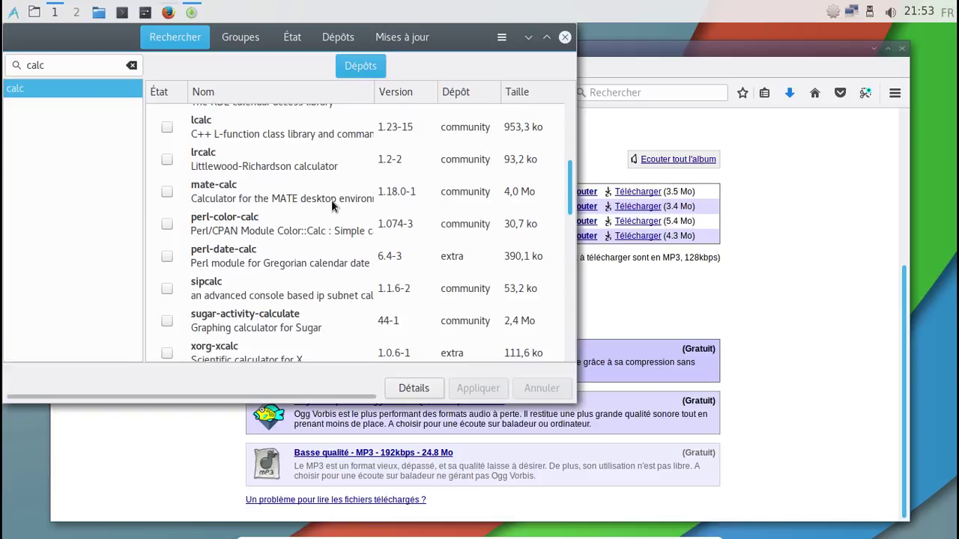
{"action": "scroll", "coordinate": [332, 206], "scroll_direction": "down", "scroll_amount": 4}
{"action": "scroll", "coordinate": [331, 203], "scroll_direction": "down", "scroll_amount": 2}
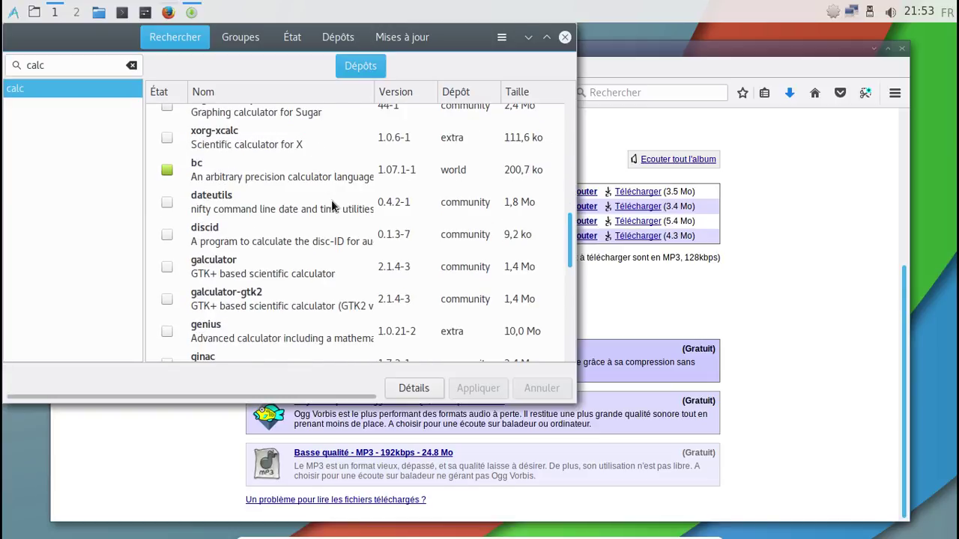
{"action": "left_click", "coordinate": [166, 269]}
{"action": "left_click", "coordinate": [484, 387]}
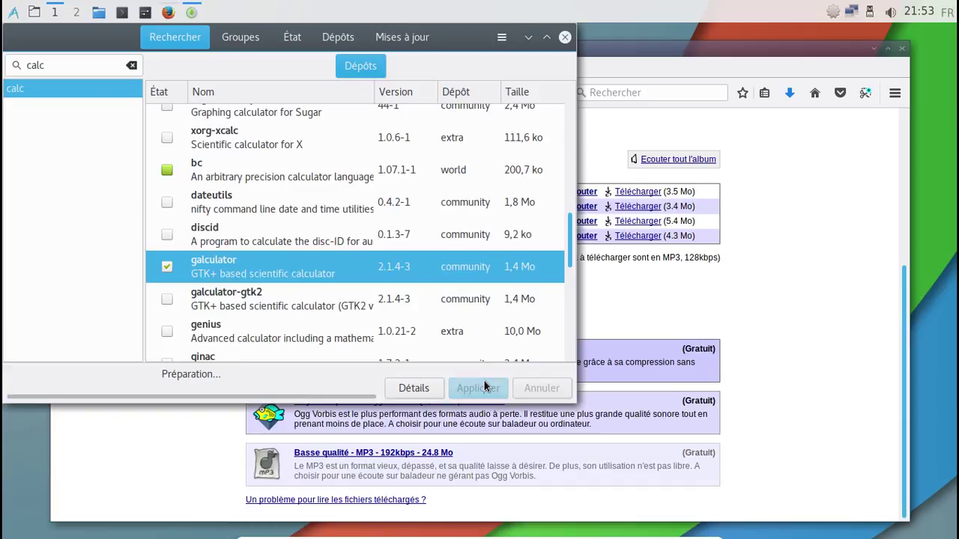
{"action": "left_click", "coordinate": [466, 335]}
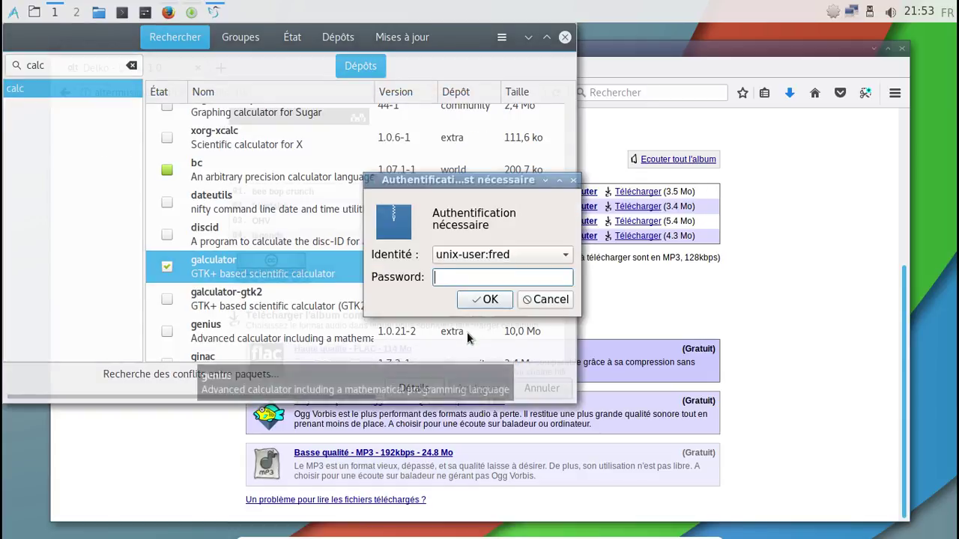
{"action": "type", "text": "*********"}
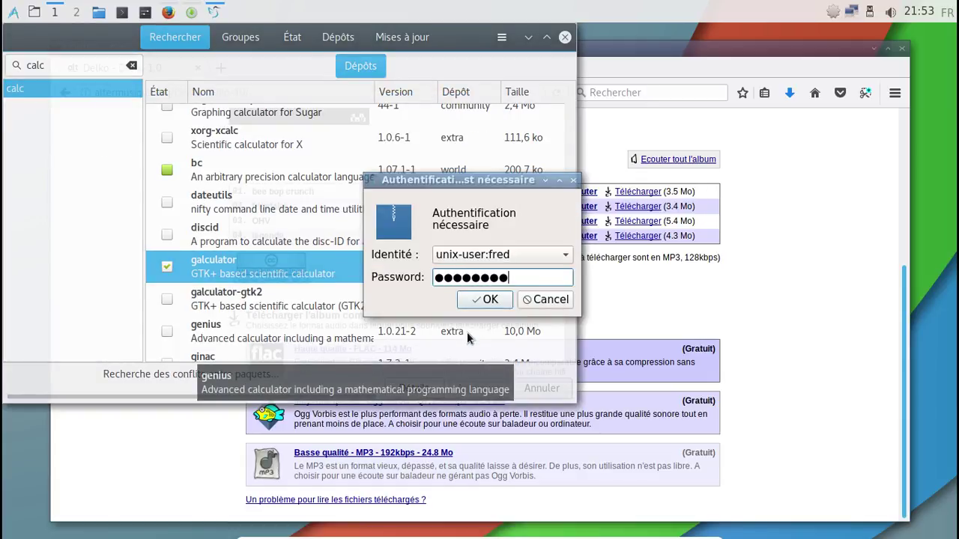
{"action": "key", "text": "Return"}
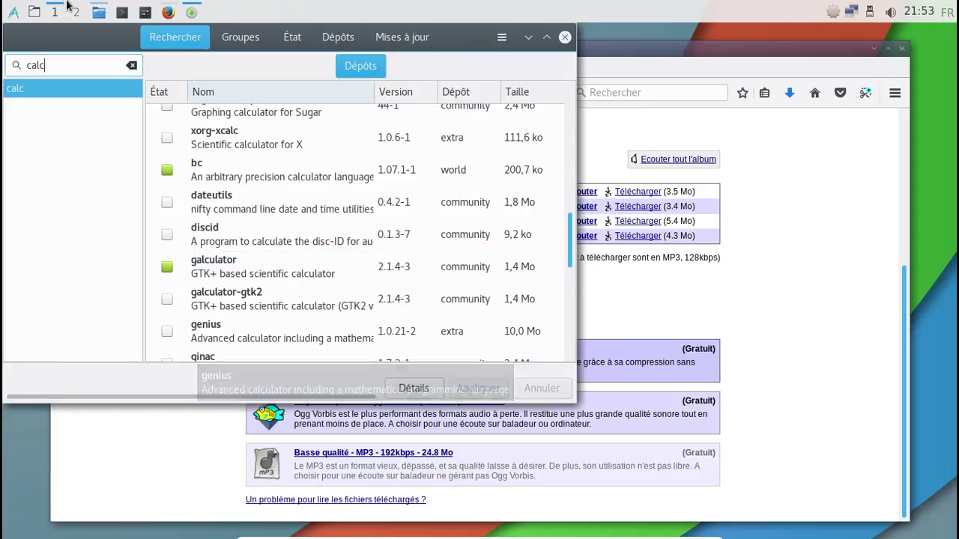
{"action": "left_click", "coordinate": [10, 12]}
- Replace the 'calc' search with 'notepad' in Pamac
{"action": "mouse_move", "coordinate": [34, 36]}
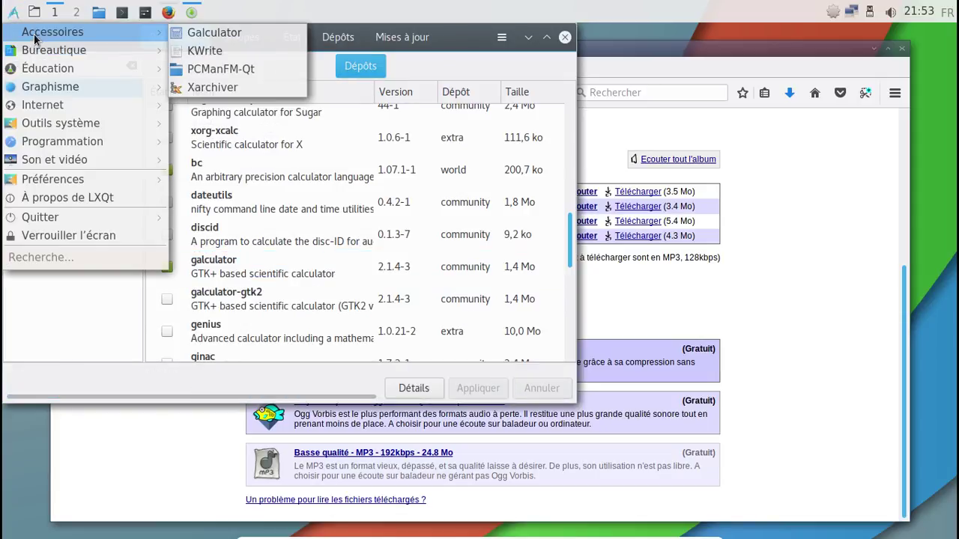
{"action": "left_click", "coordinate": [419, 58]}
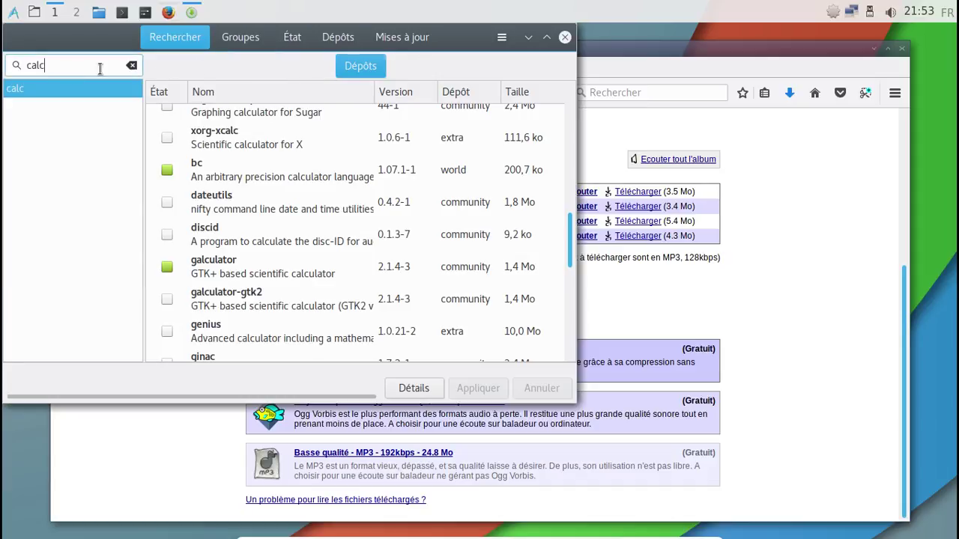
{"action": "left_click_drag", "start_coordinate": [59, 66], "coordinate": [3, 72]}
{"action": "type", "text": "notepad"}
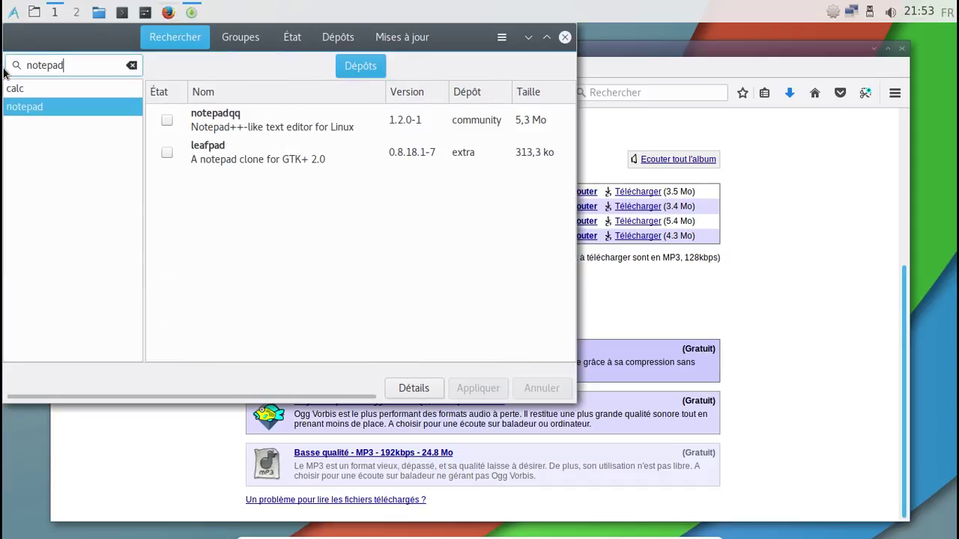
- Install notepadqq with its dependencies qt5-sensors and qt5-webkit
{"action": "left_click", "coordinate": [167, 121]}
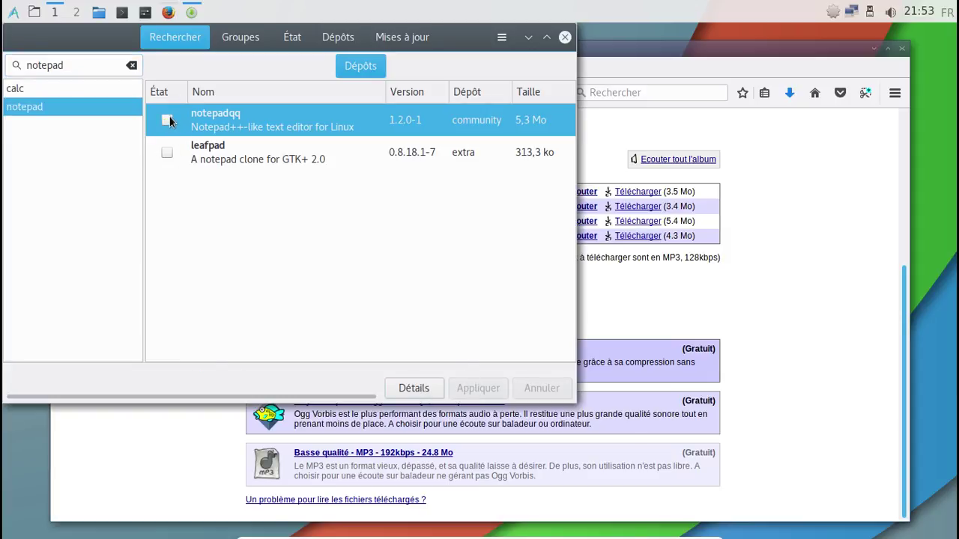
{"action": "left_click", "coordinate": [168, 122]}
{"action": "left_click", "coordinate": [495, 388]}
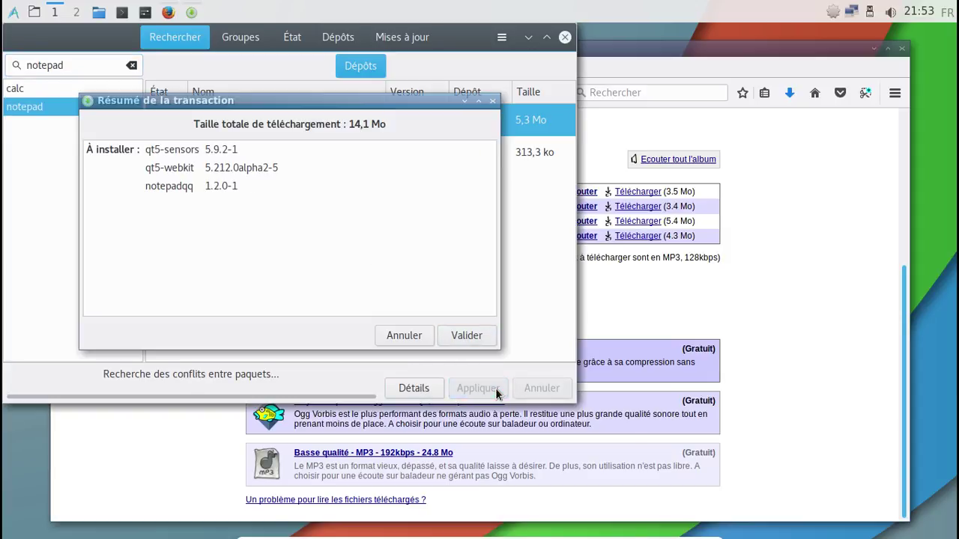
{"action": "left_click", "coordinate": [471, 341]}
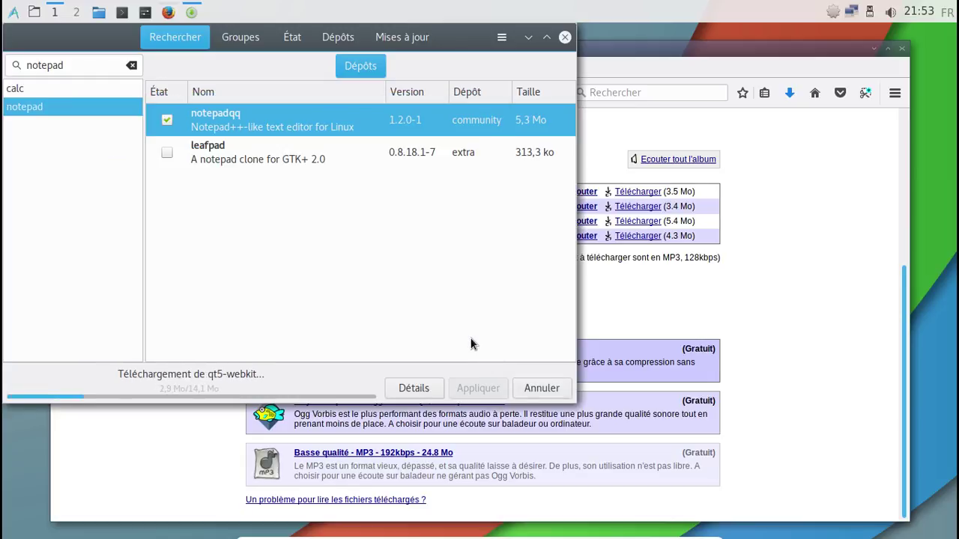
- Close the Pamac package manager window
{"action": "left_click", "coordinate": [13, 15]}
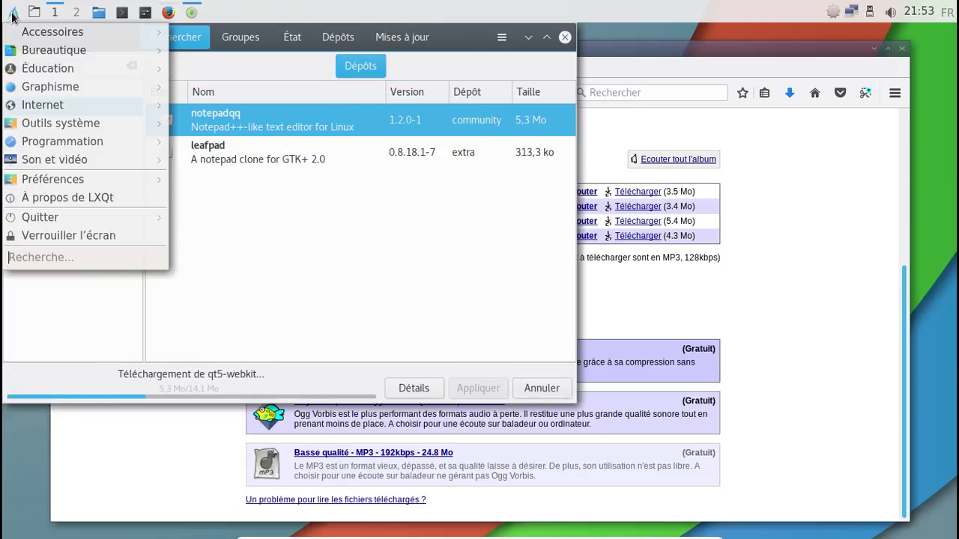
{"action": "mouse_move", "coordinate": [24, 33]}
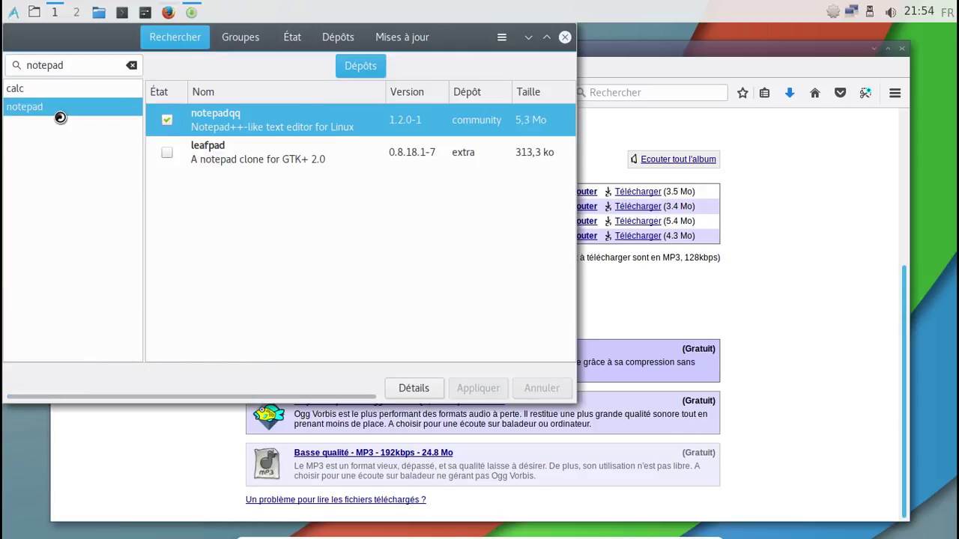
{"action": "left_click", "coordinate": [565, 37]}
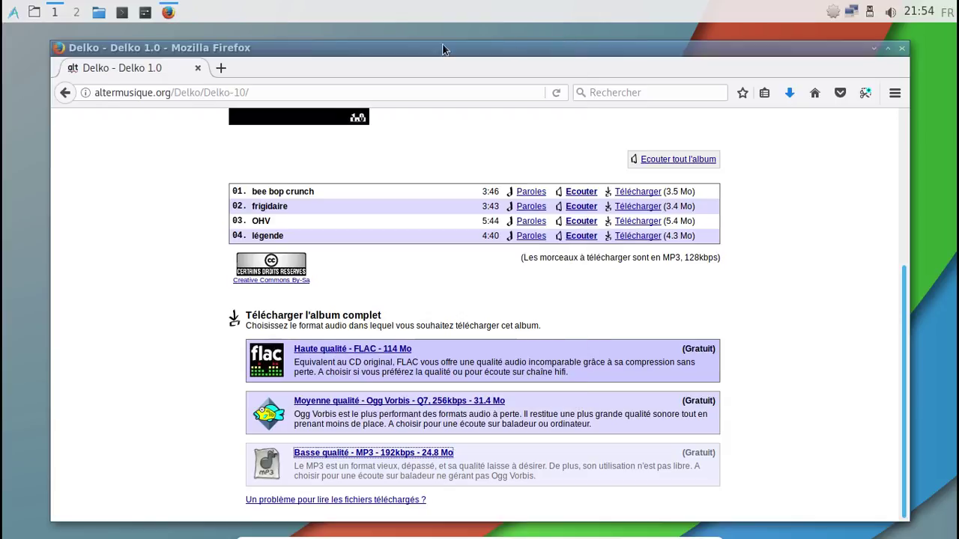
{"action": "left_click", "coordinate": [12, 13]}
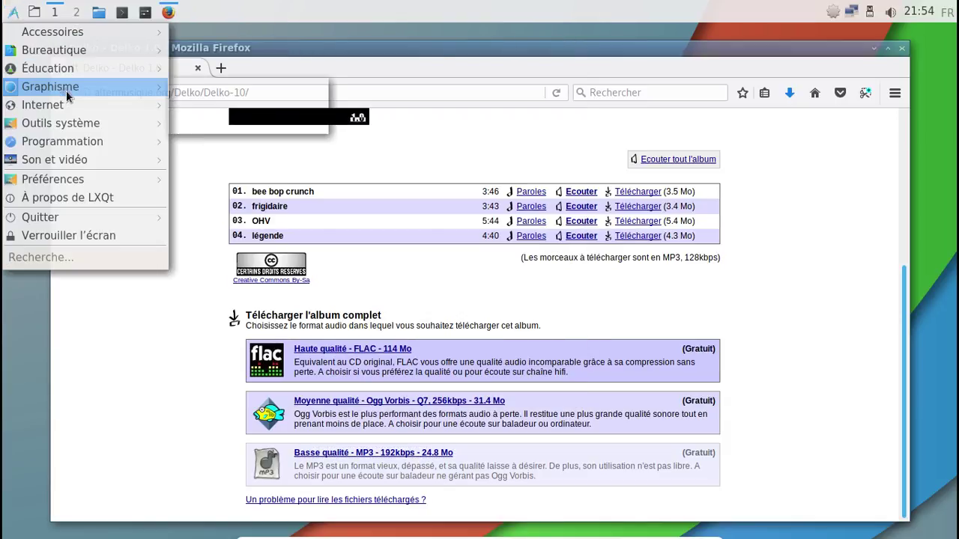
{"action": "mouse_move", "coordinate": [57, 31]}
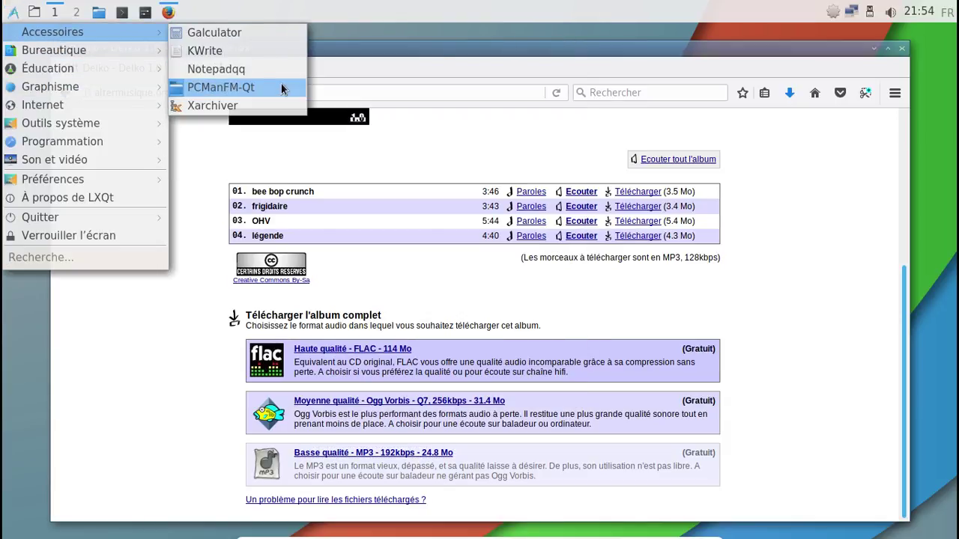
{"action": "left_click", "coordinate": [265, 69]}
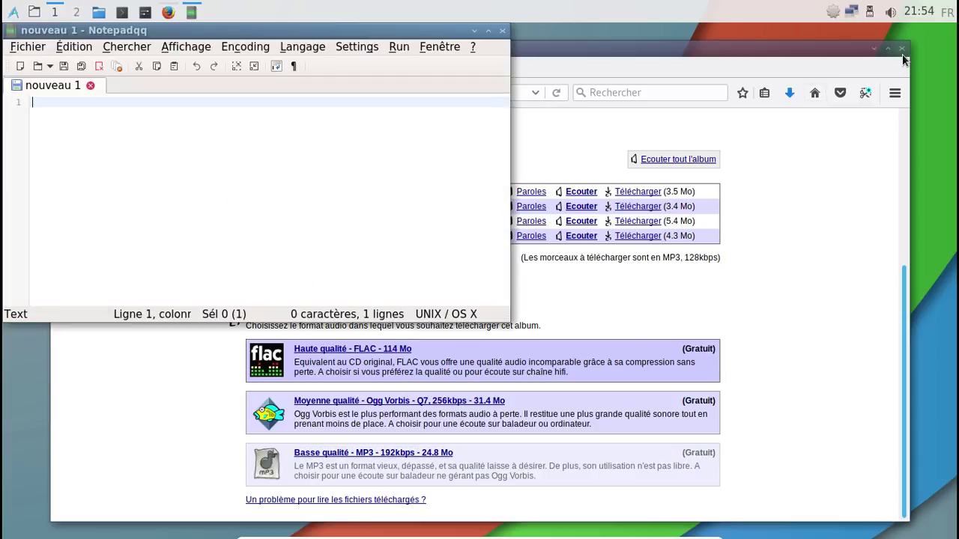
{"action": "left_click", "coordinate": [472, 47]}
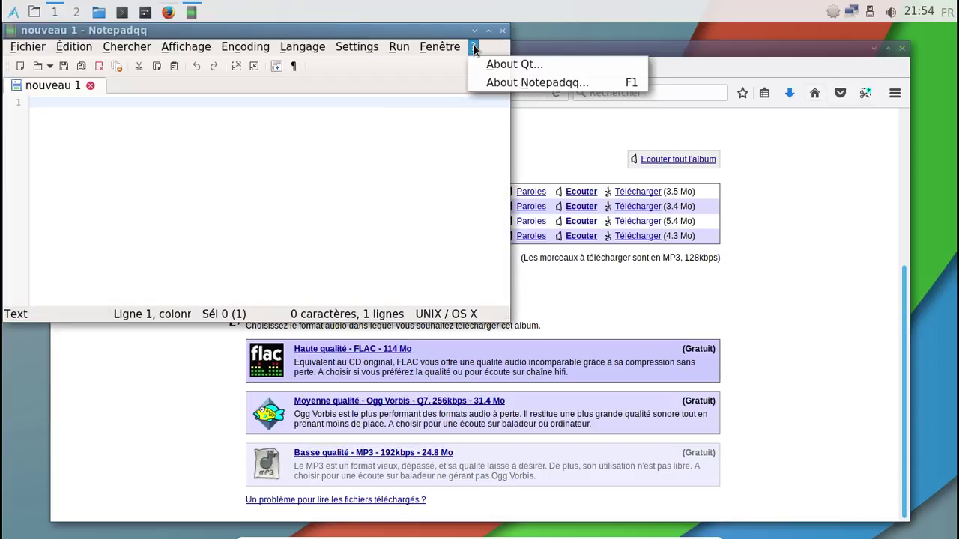
{"action": "left_click", "coordinate": [499, 84]}
{"action": "left_click", "coordinate": [409, 247]}
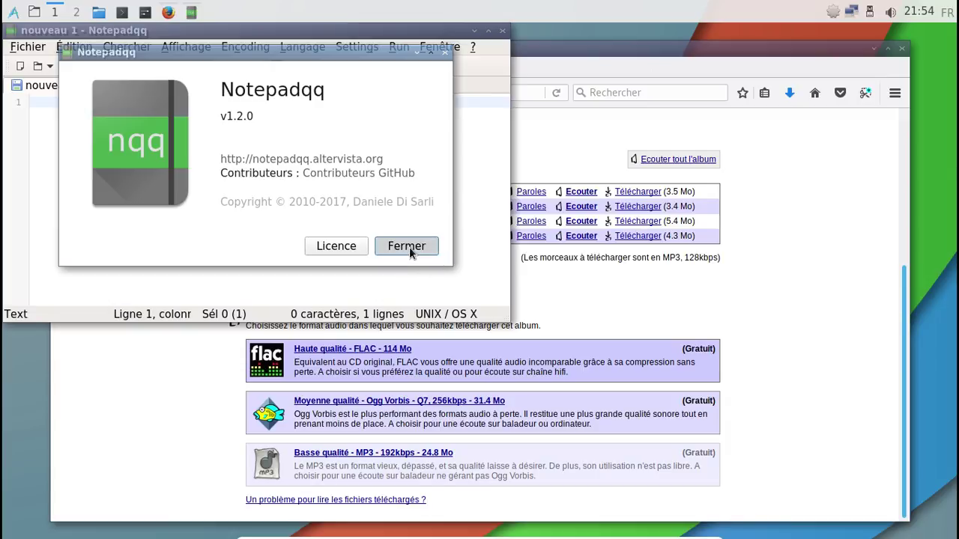
{"action": "left_click", "coordinate": [500, 34]}
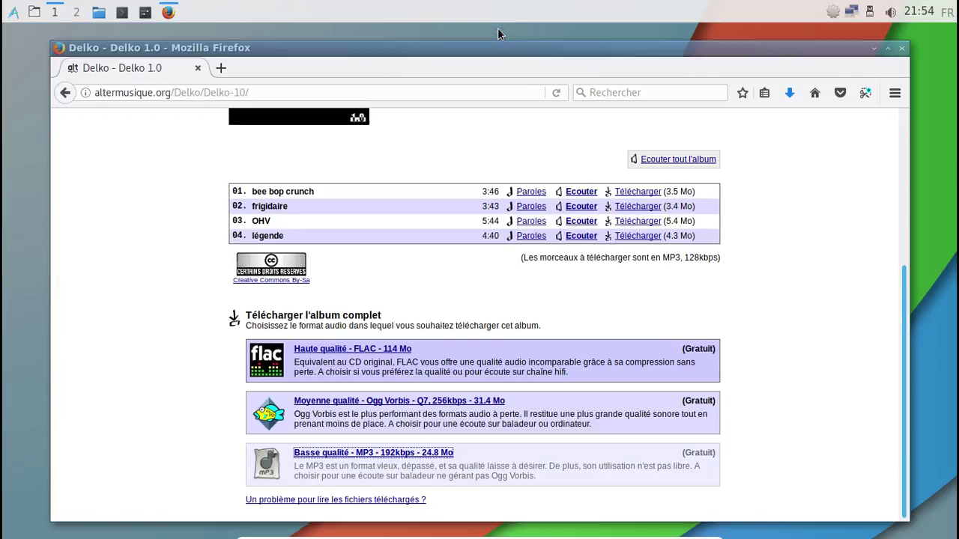
- Browse the application menu categories, dismiss the menu and close the Firefox window
{"action": "left_click", "coordinate": [13, 12]}
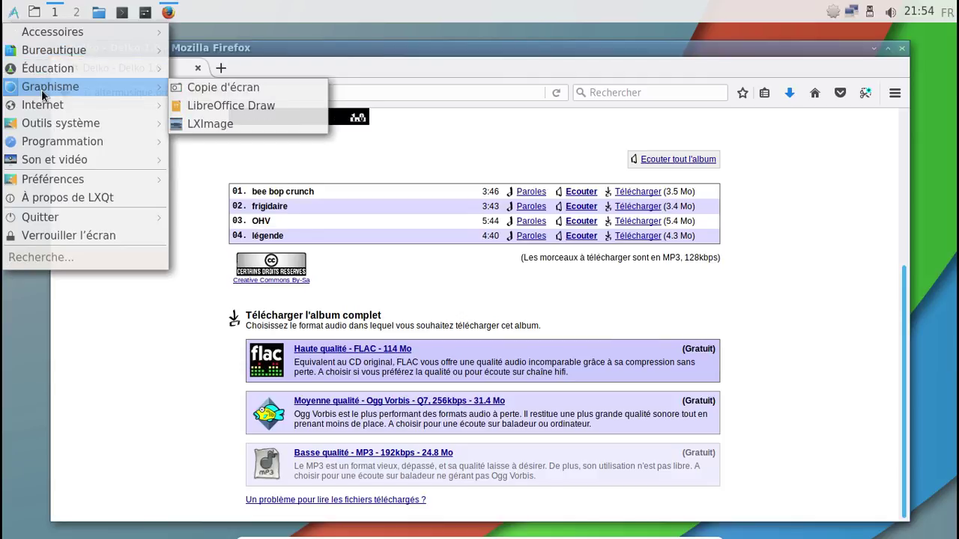
{"action": "mouse_move", "coordinate": [40, 112]}
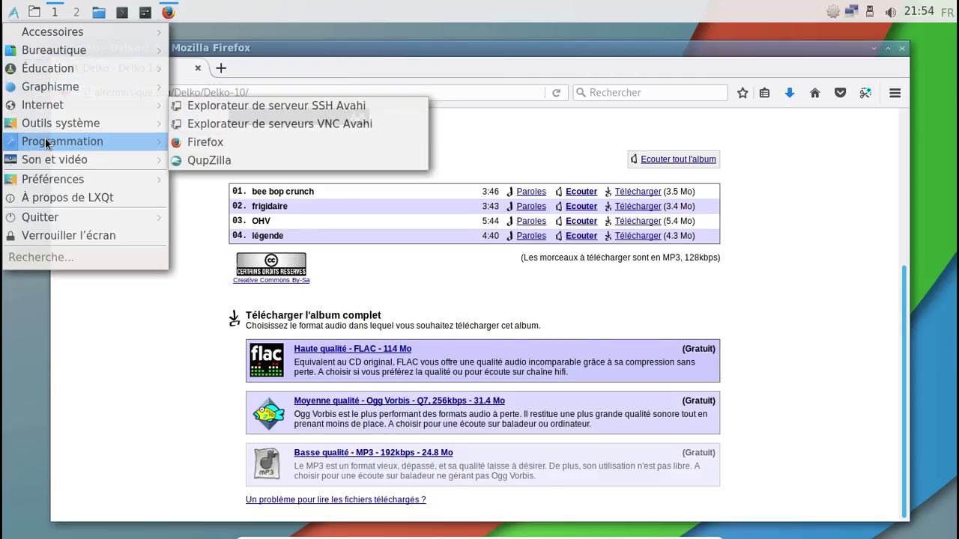
{"action": "mouse_move", "coordinate": [45, 143]}
{"action": "mouse_move", "coordinate": [49, 161]}
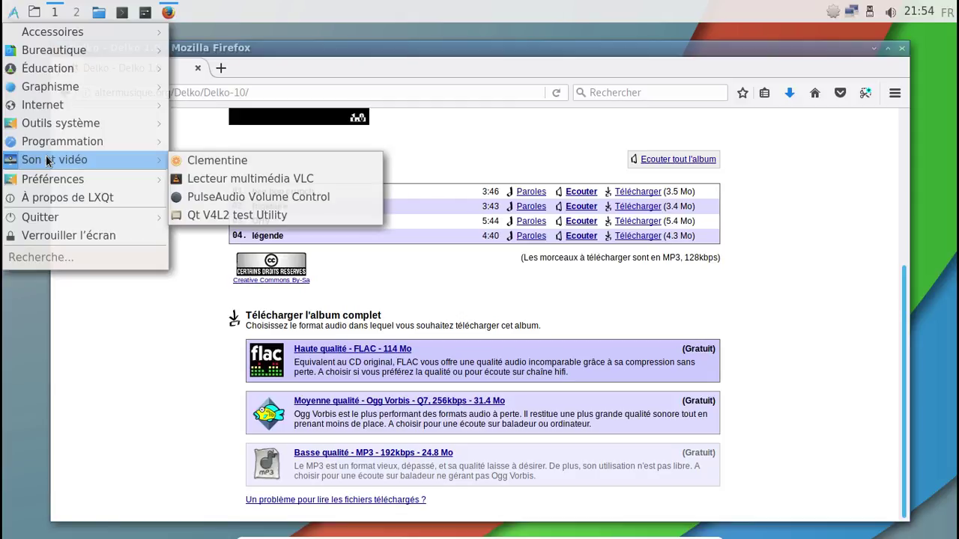
{"action": "left_click", "coordinate": [224, 169]}
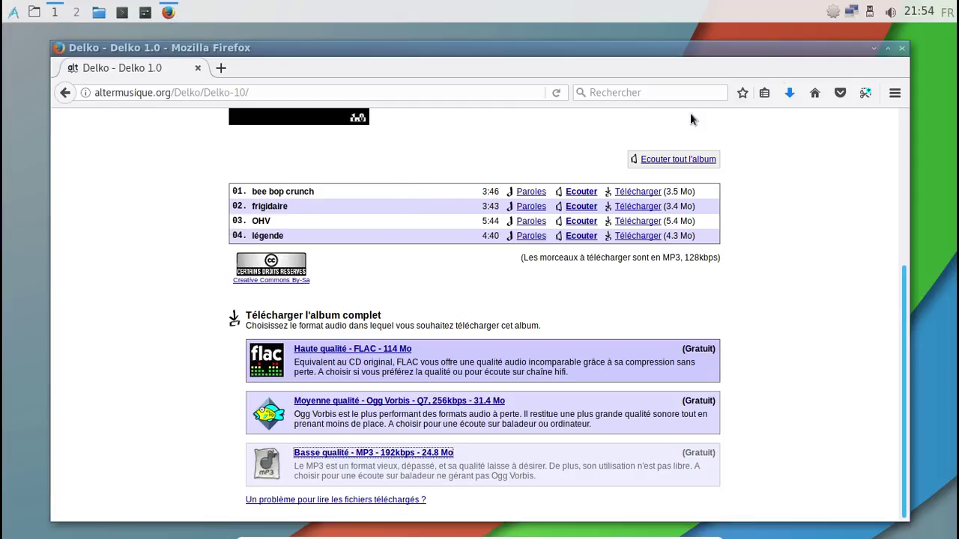
{"action": "left_click", "coordinate": [896, 52]}
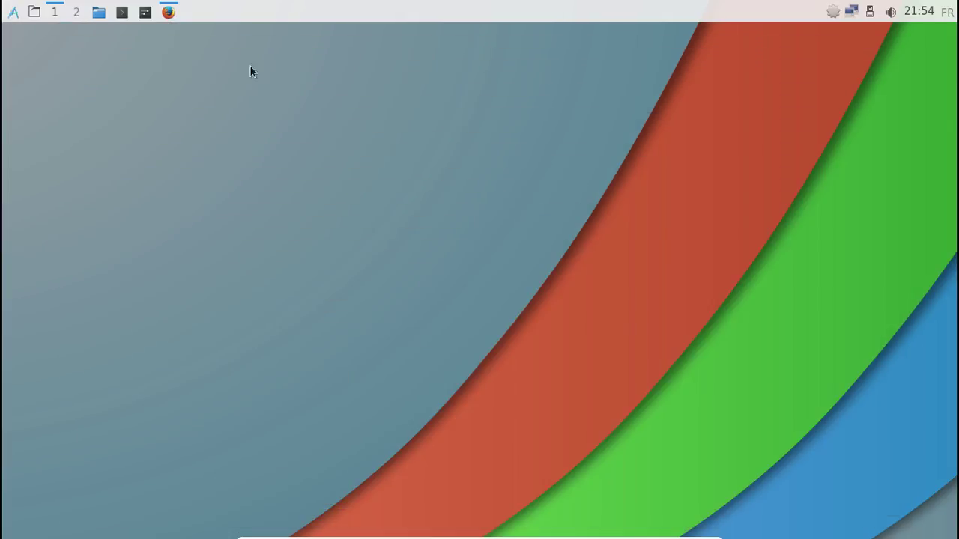
- Open PCManFM-Qt widened, with Téléchargements in a second tab
{"action": "left_click", "coordinate": [99, 12]}
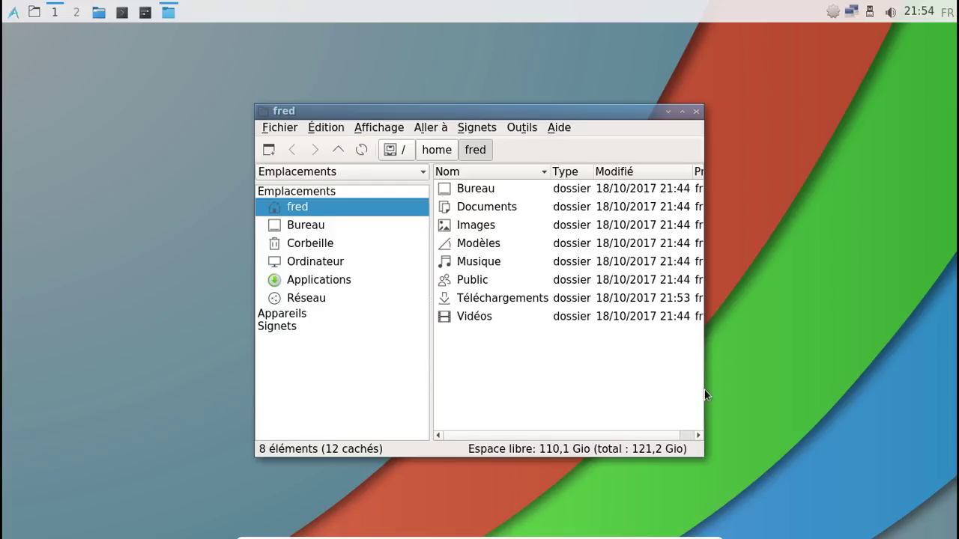
{"action": "left_click_drag", "start_coordinate": [703, 389], "coordinate": [926, 359]}
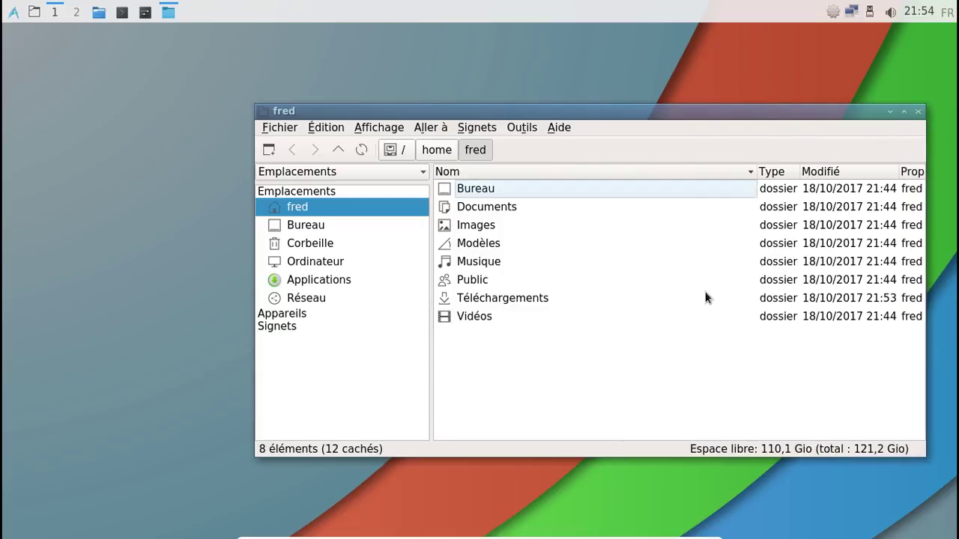
{"action": "key", "text": "ctrl+t"}
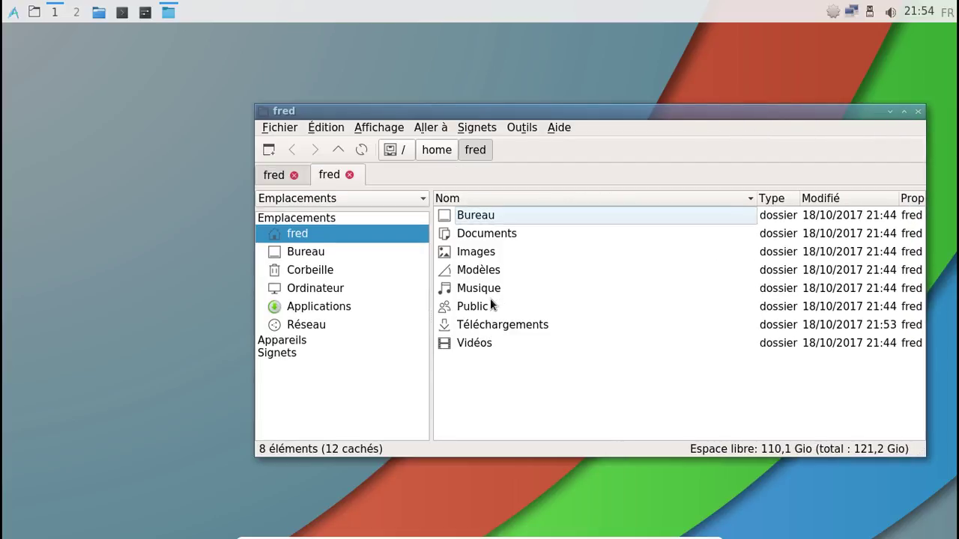
{"action": "double_click", "coordinate": [497, 323]}
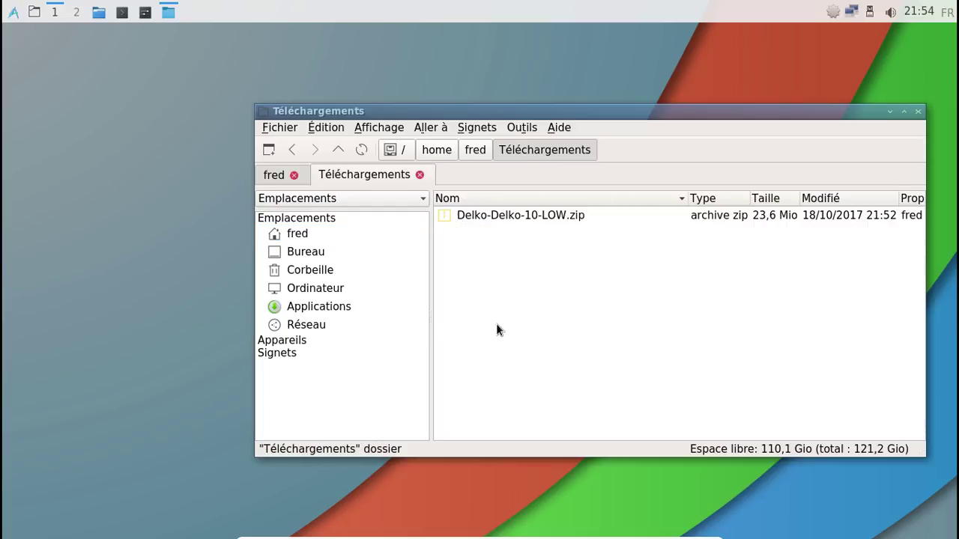
- Try Extraire ici on Delko-Delko-10-LOW.zip and dismiss the unsupported-format error
{"action": "right_click", "coordinate": [497, 215]}
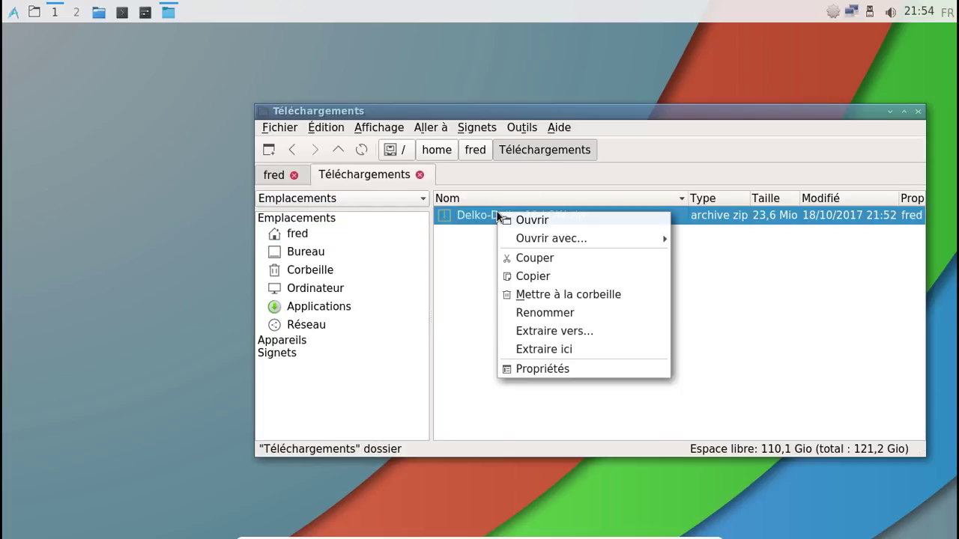
{"action": "left_click", "coordinate": [564, 354]}
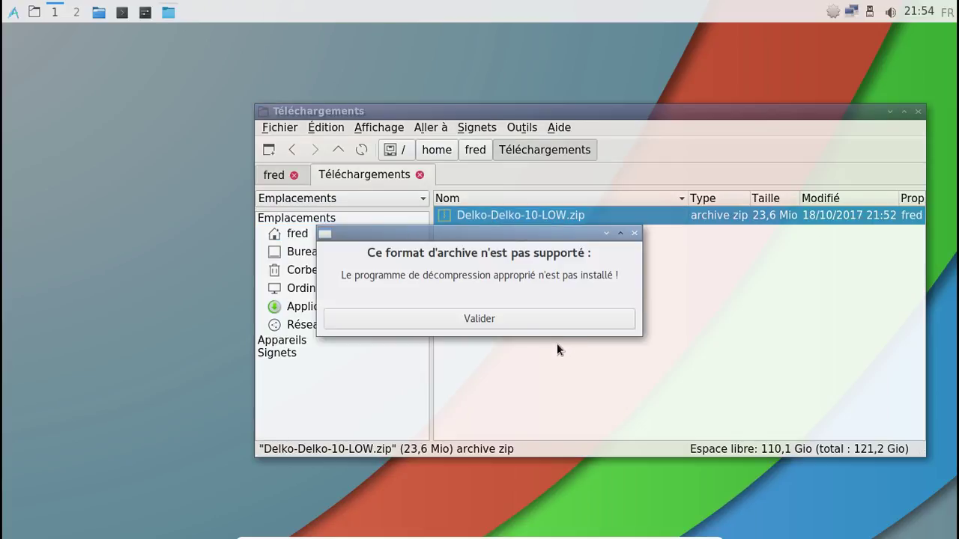
{"action": "left_click", "coordinate": [550, 323]}
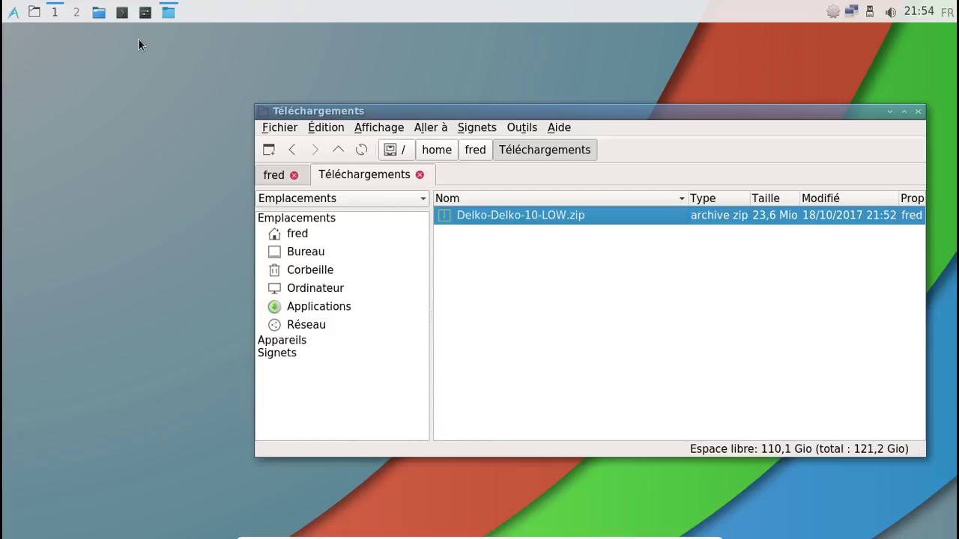
{"action": "right_click", "coordinate": [830, 13]}
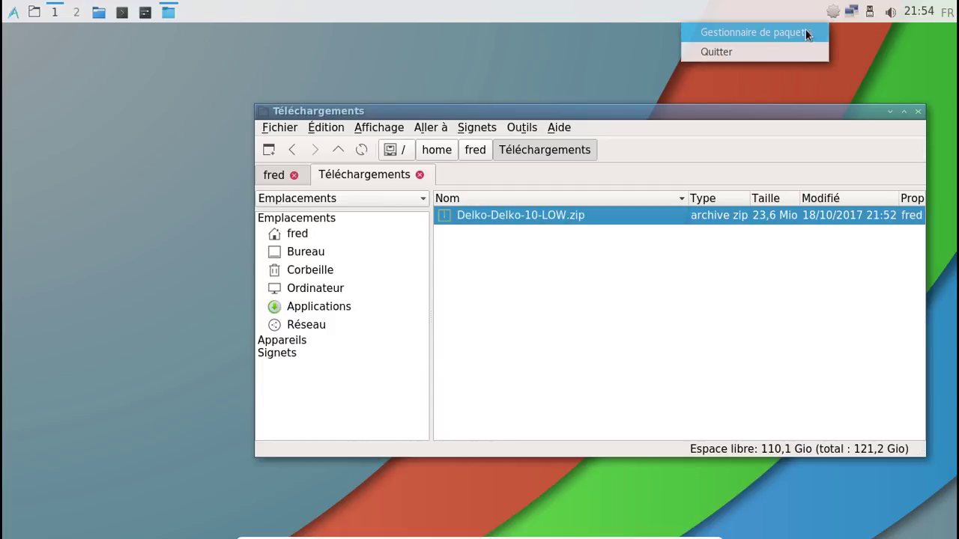
- Install unzip 6.0-12 from extra in Pamac, authorising with the account password
{"action": "left_click", "coordinate": [804, 29]}
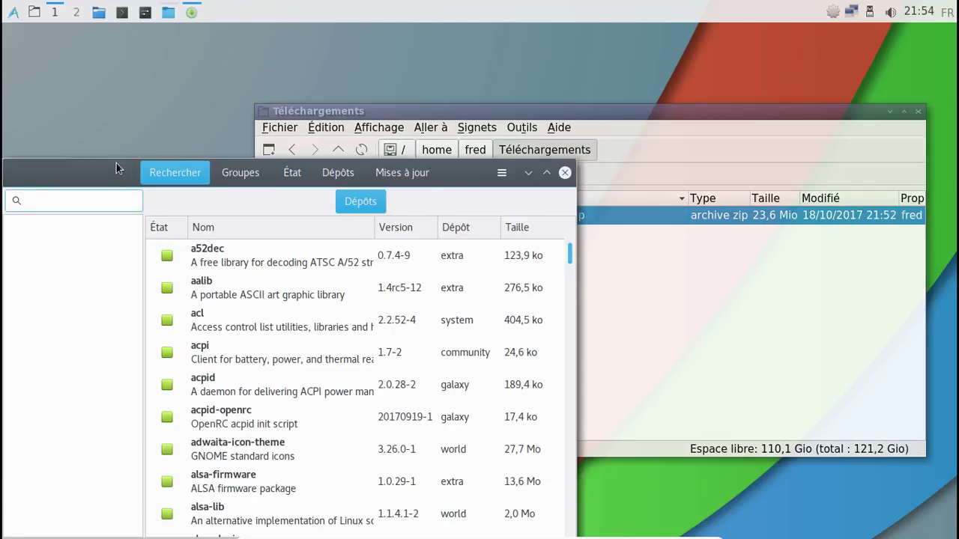
{"action": "type", "text": "unzip"}
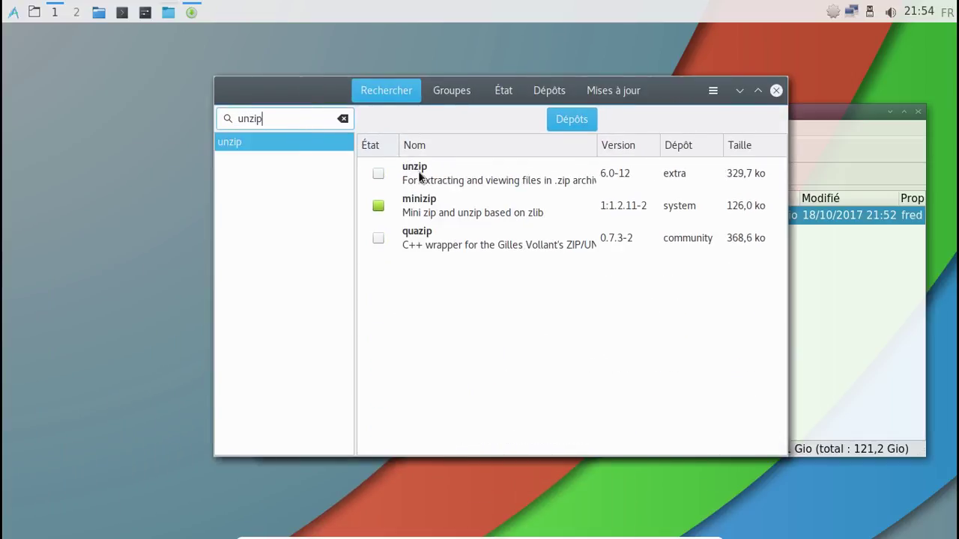
{"action": "left_click", "coordinate": [378, 174]}
{"action": "left_click", "coordinate": [703, 440]}
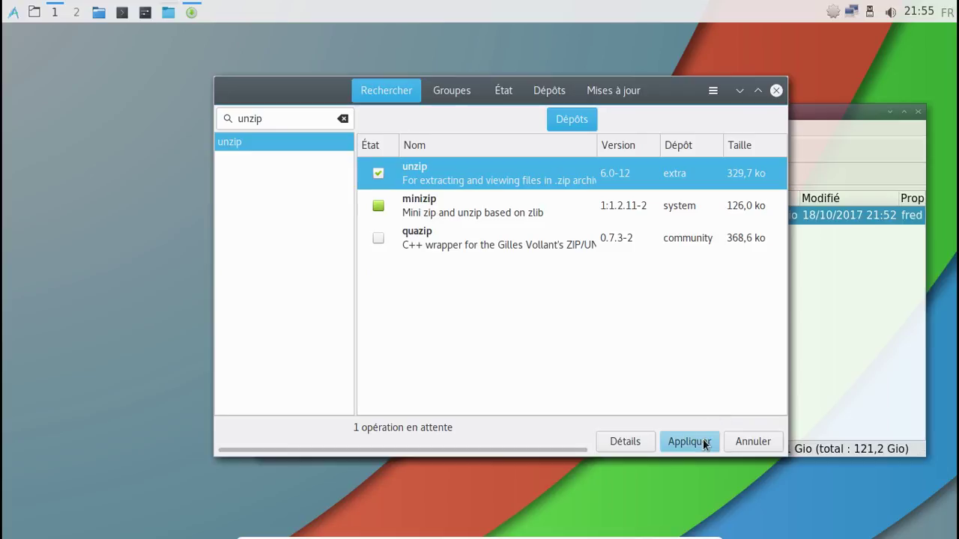
{"action": "left_click", "coordinate": [678, 389]}
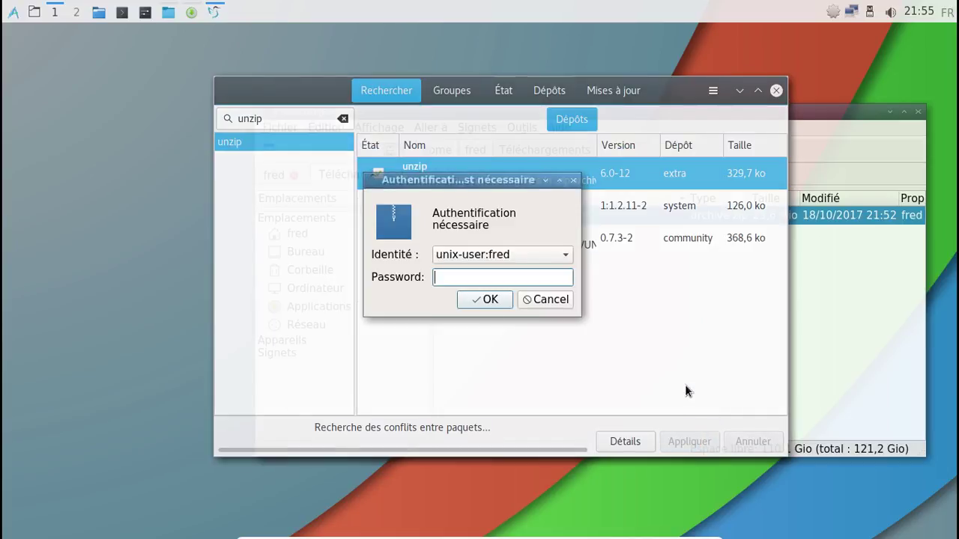
{"action": "type", "text": "●●●●●●●●"}
{"action": "key", "text": "Return"}
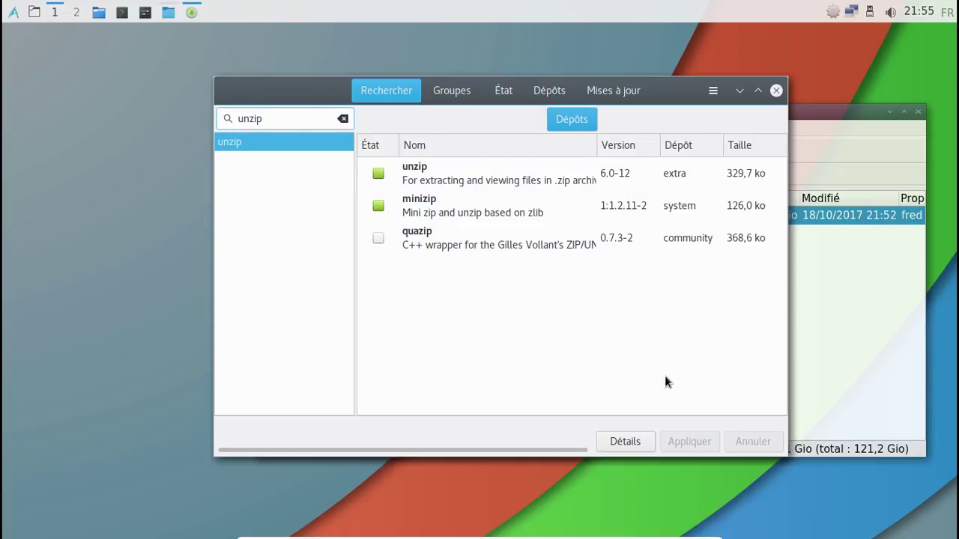
{"action": "left_click", "coordinate": [800, 292]}
- Extract Delko-Delko-10-LOW.zip in place, producing the Delko - 2007 - Delko-10 folder
{"action": "right_click", "coordinate": [515, 216]}
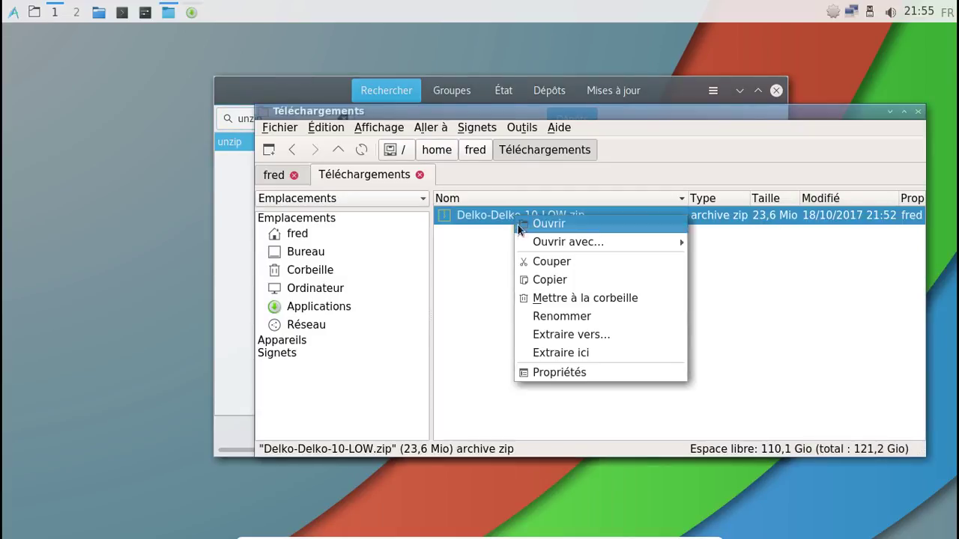
{"action": "left_click", "coordinate": [586, 349]}
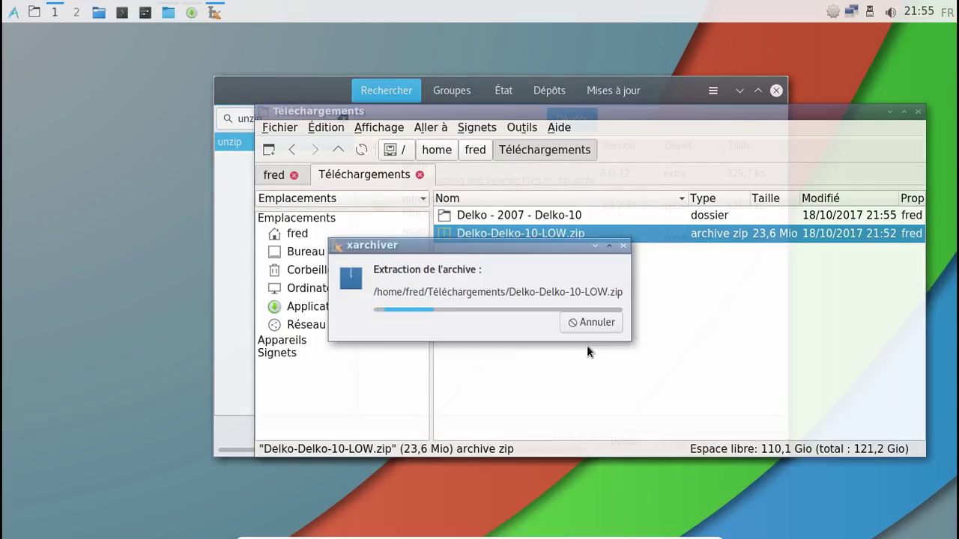
{"action": "left_click", "coordinate": [505, 215]}
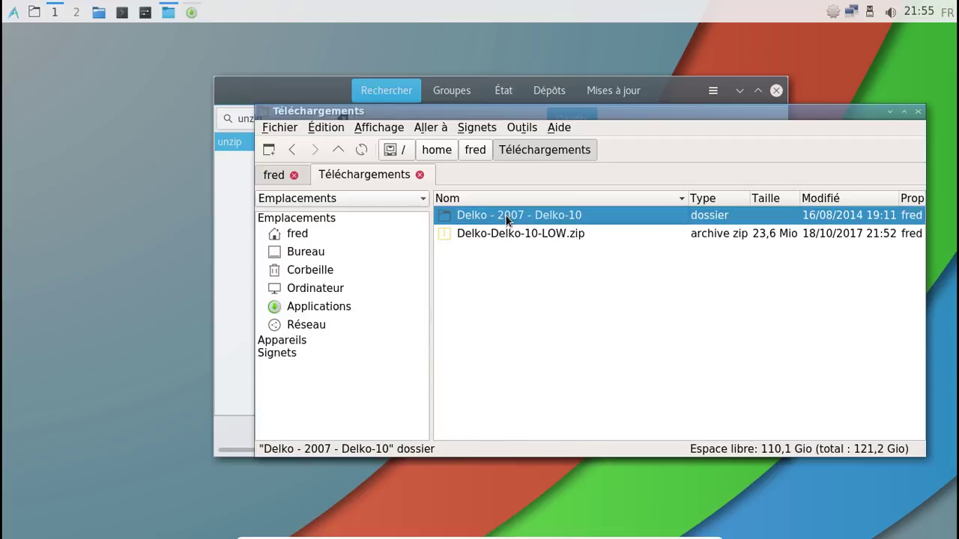
{"action": "mouse_move", "coordinate": [506, 215]}
{"action": "left_mouse_down"}
{"action": "mouse_move", "coordinate": [377, 244]}
{"action": "mouse_move", "coordinate": [319, 284]}
{"action": "mouse_move", "coordinate": [473, 216]}
{"action": "mouse_move", "coordinate": [519, 214]}
{"action": "left_mouse_up"}
{"action": "left_click", "coordinate": [473, 216]}
- Paste the Delko - 2007 - Delko-10 folder into the home Musique folder
{"action": "left_click", "coordinate": [282, 180]}
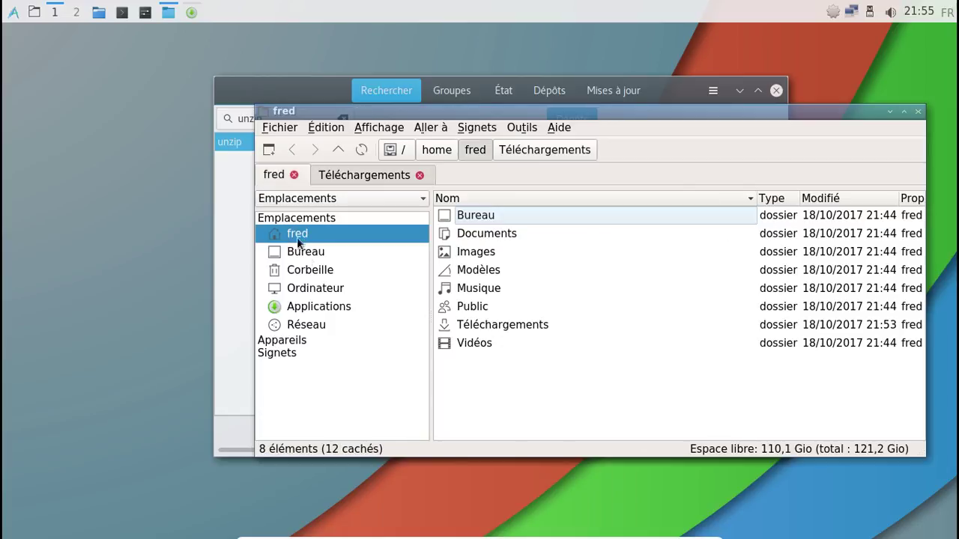
{"action": "double_click", "coordinate": [486, 288]}
{"action": "right_click", "coordinate": [488, 263]}
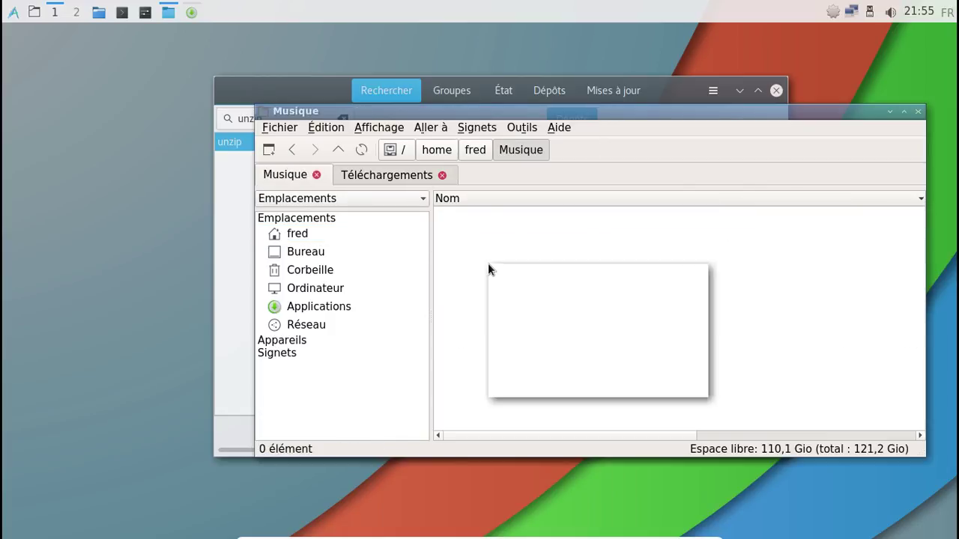
{"action": "left_click", "coordinate": [528, 294]}
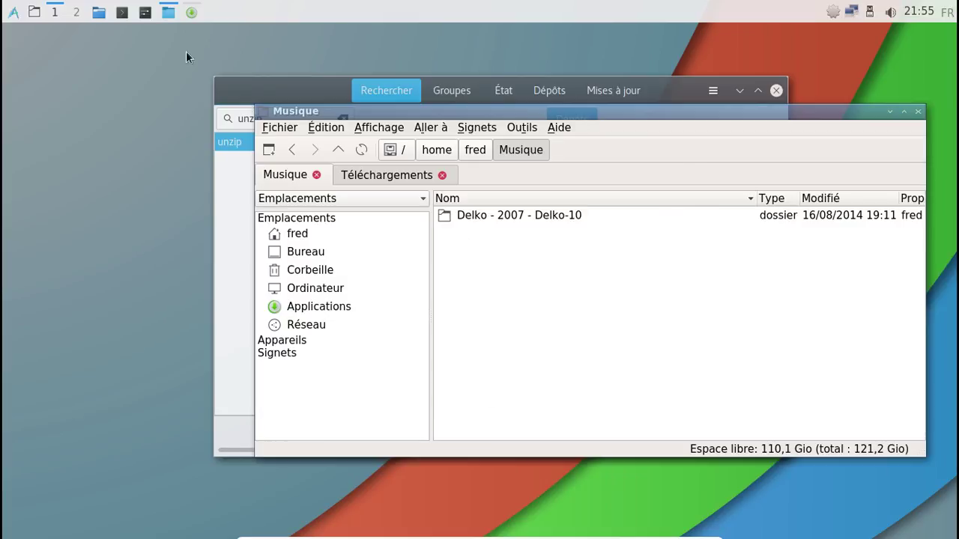
- Launch Clementine from the Son et vidéo applications menu
{"action": "left_click", "coordinate": [13, 12]}
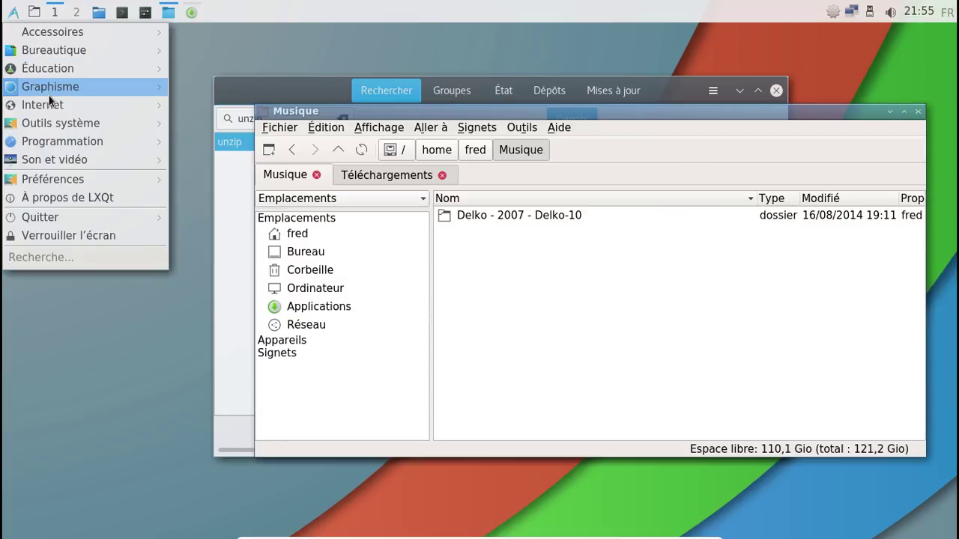
{"action": "mouse_move", "coordinate": [53, 105]}
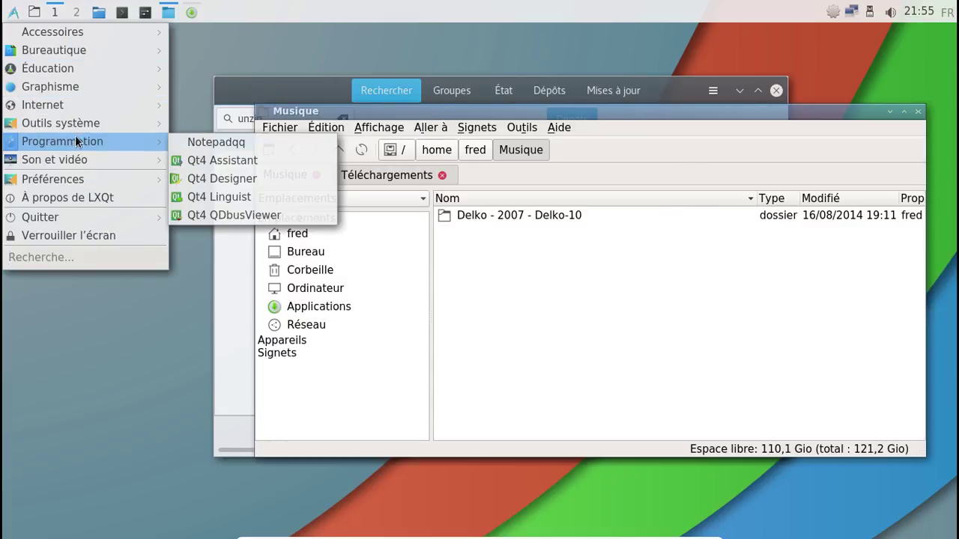
{"action": "mouse_move", "coordinate": [70, 123]}
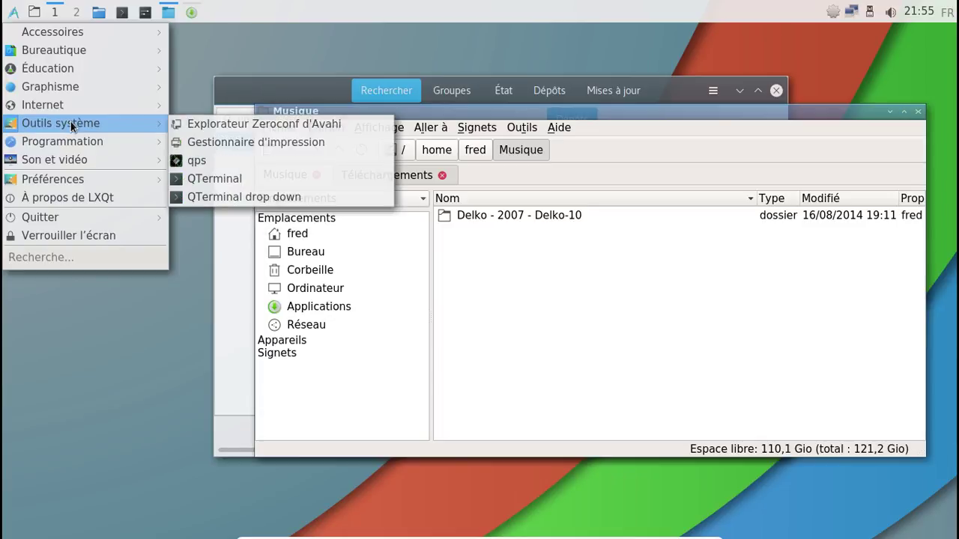
{"action": "mouse_move", "coordinate": [76, 162]}
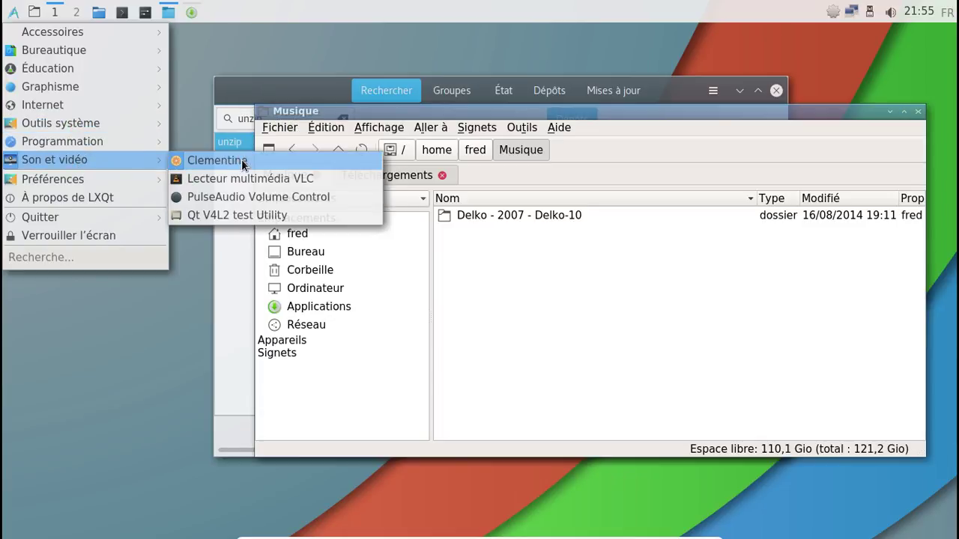
{"action": "left_click", "coordinate": [217, 160]}
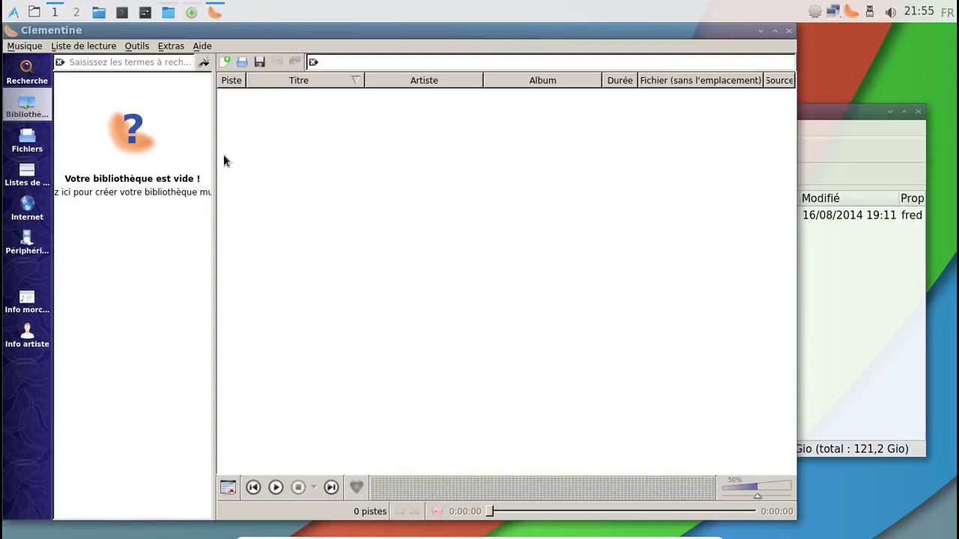
- Add the Musique folder as Clementine's music library folder and save
{"action": "left_click", "coordinate": [112, 120]}
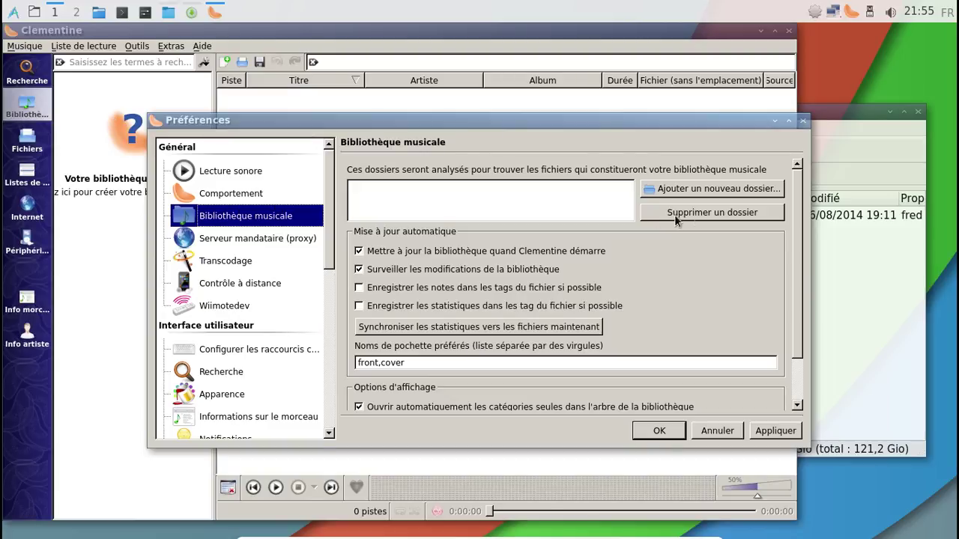
{"action": "left_click", "coordinate": [708, 193]}
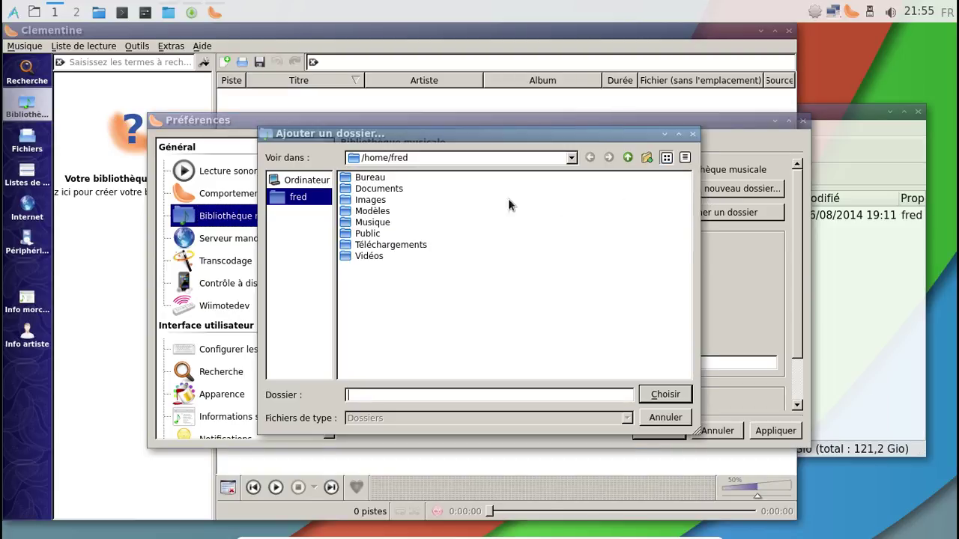
{"action": "left_click", "coordinate": [376, 224]}
{"action": "left_click", "coordinate": [674, 394]}
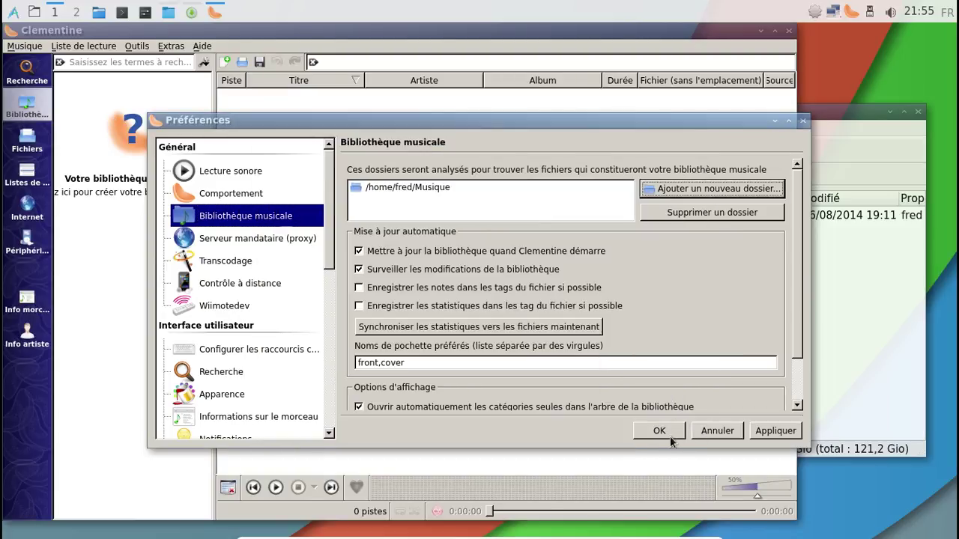
{"action": "left_click", "coordinate": [670, 436]}
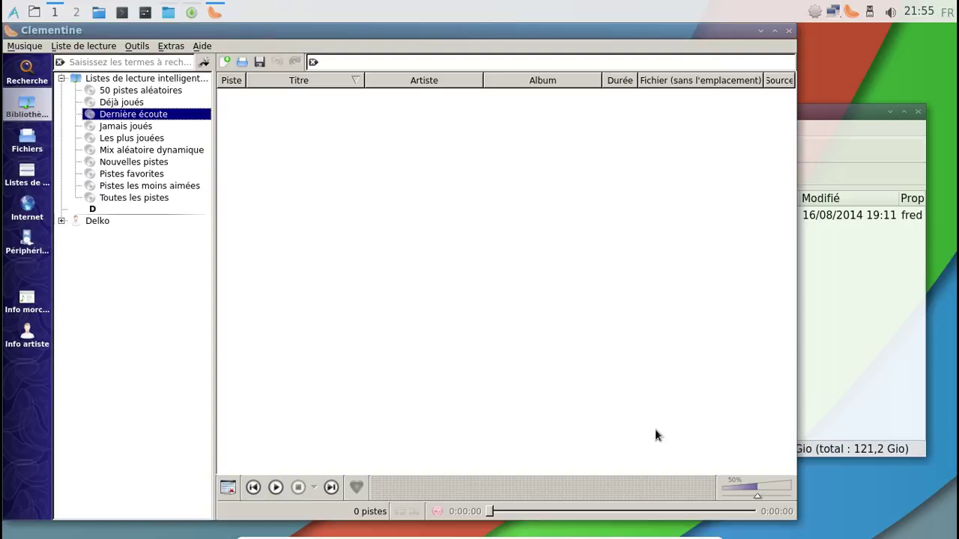
- Queue the Delko 1.0 album, play 'bee bop crunch', then quit Clementine from the tray
{"action": "left_click", "coordinate": [61, 220]}
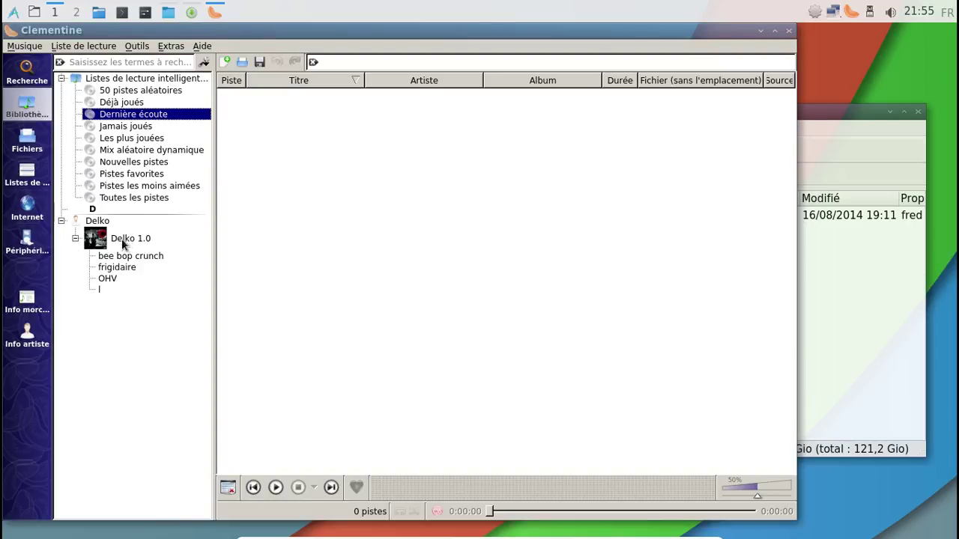
{"action": "left_click_drag", "start_coordinate": [123, 239], "coordinate": [404, 114]}
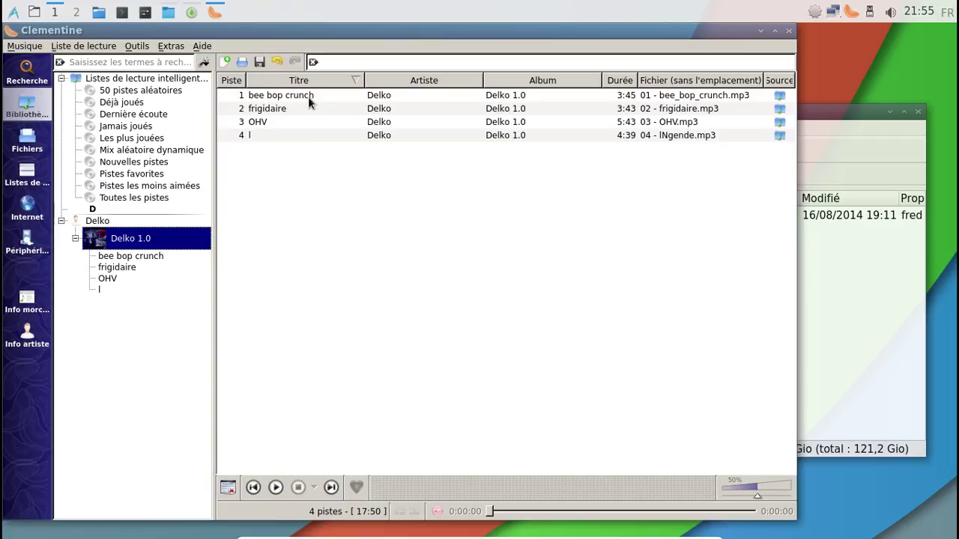
{"action": "double_click", "coordinate": [308, 97]}
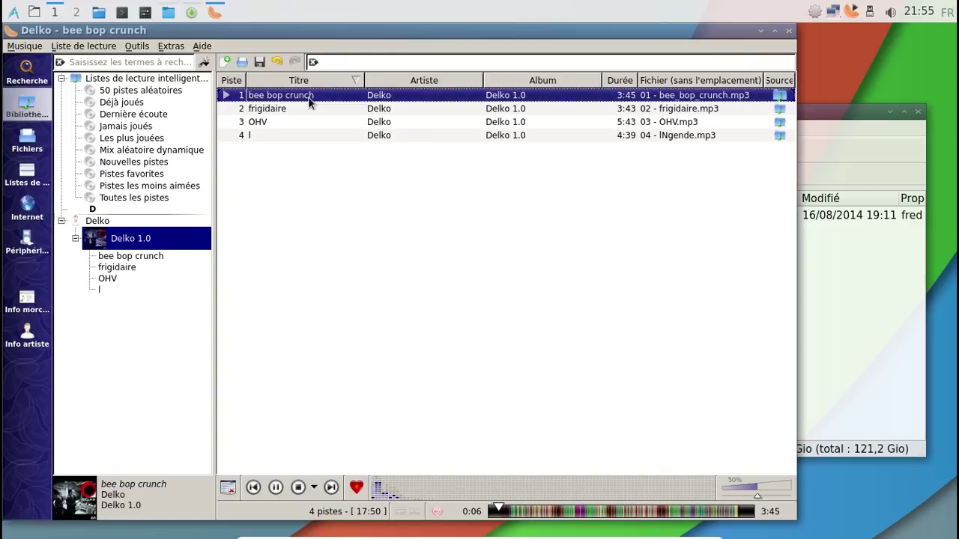
{"action": "left_click", "coordinate": [788, 30]}
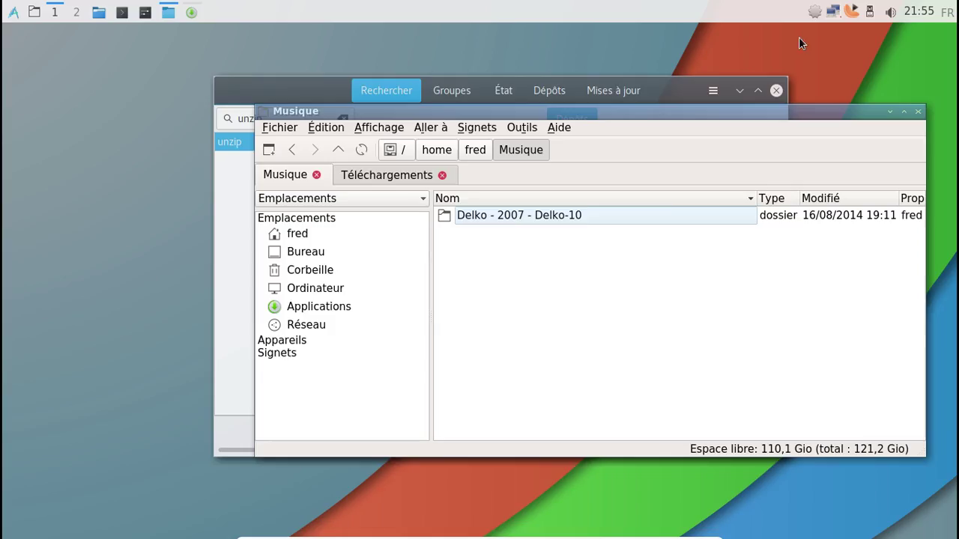
{"action": "right_click", "coordinate": [857, 15]}
{"action": "left_click", "coordinate": [828, 168]}
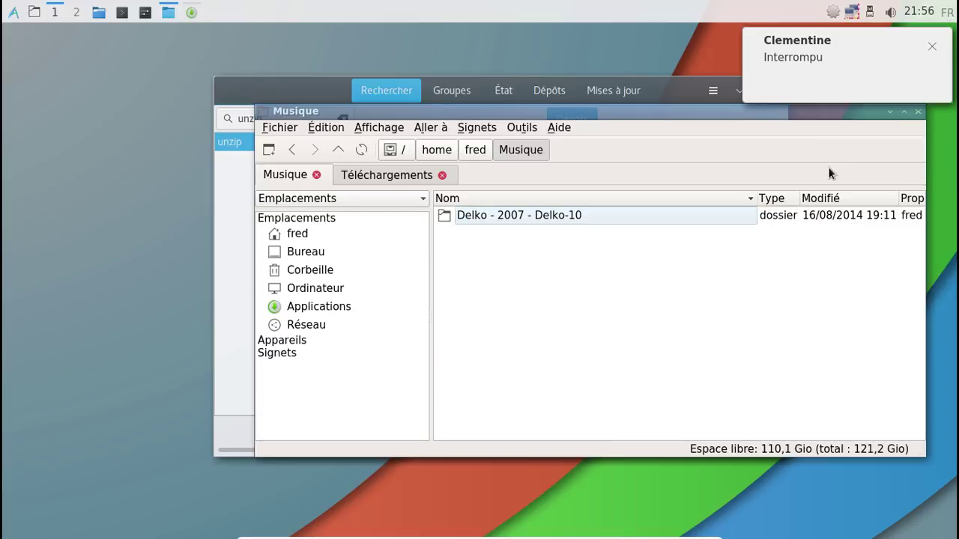
- Close the Musique file manager and search Pamac for pamac
{"action": "left_click", "coordinate": [931, 48]}
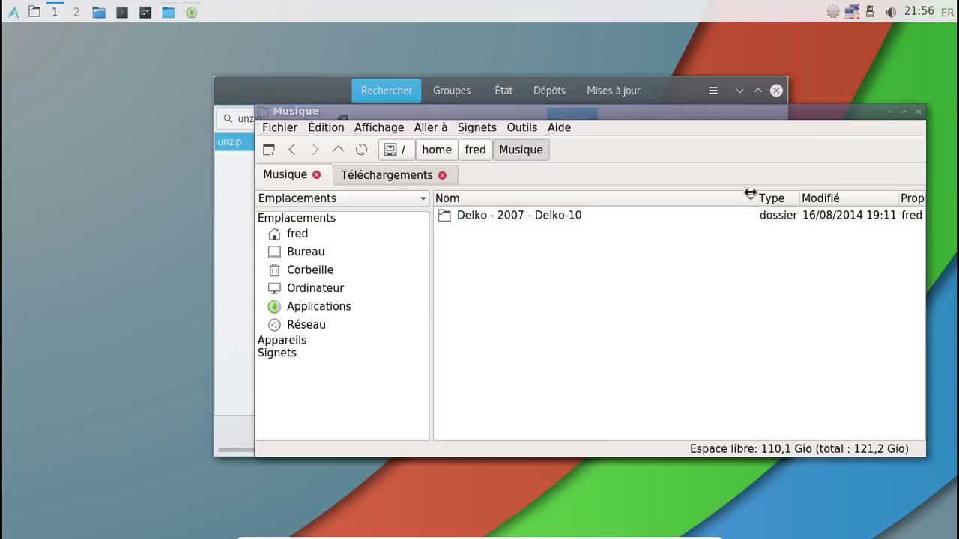
{"action": "left_click", "coordinate": [917, 111]}
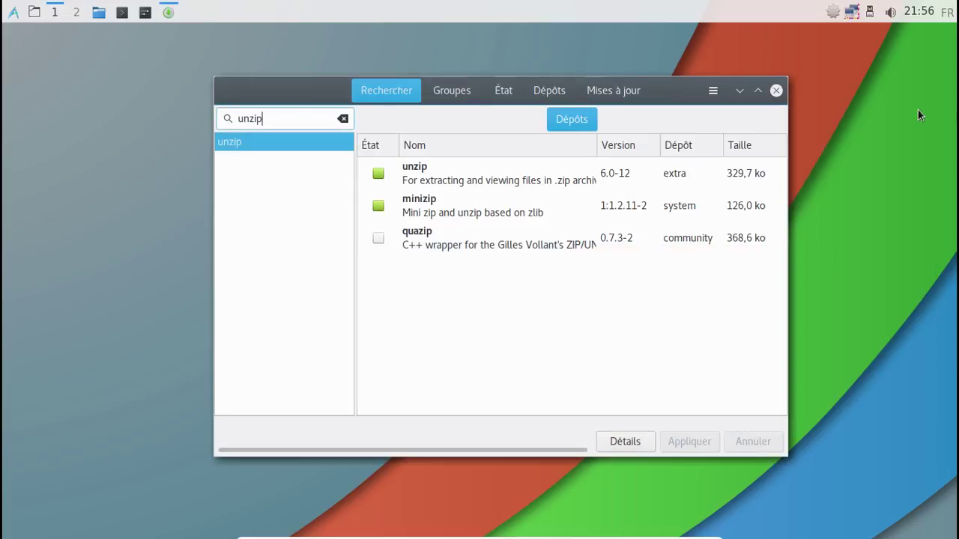
{"action": "double_click", "coordinate": [286, 116]}
{"action": "type", "text": "p"}
{"action": "type", "text": "acma"}
{"action": "key", "text": "BackSpace"}
{"action": "key", "text": "BackSpace"}
{"action": "key", "text": "BackSpace"}
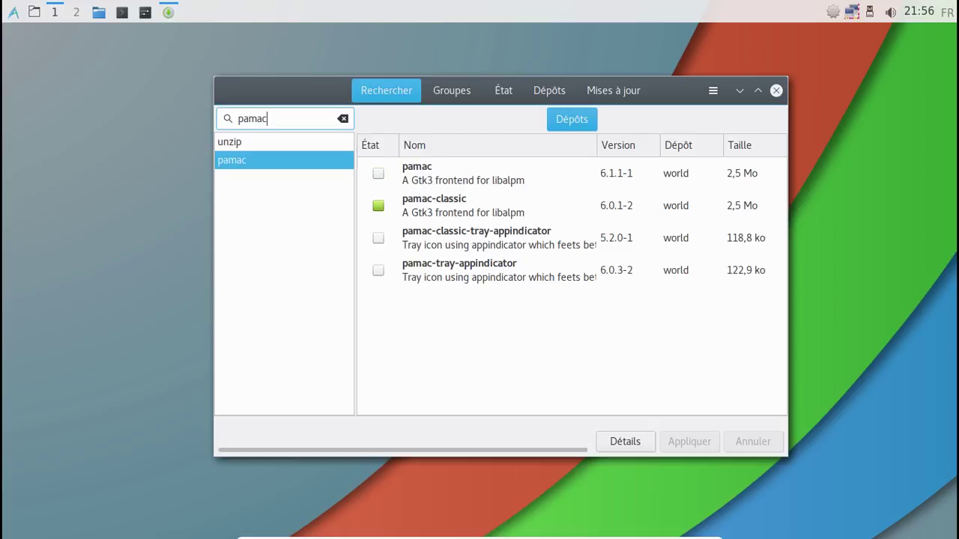
- Replace pamac-classic 6.0.1-2 with pamac 6.1.1-1 and confirm the 18,7 Mo transaction
{"action": "left_click", "coordinate": [378, 173]}
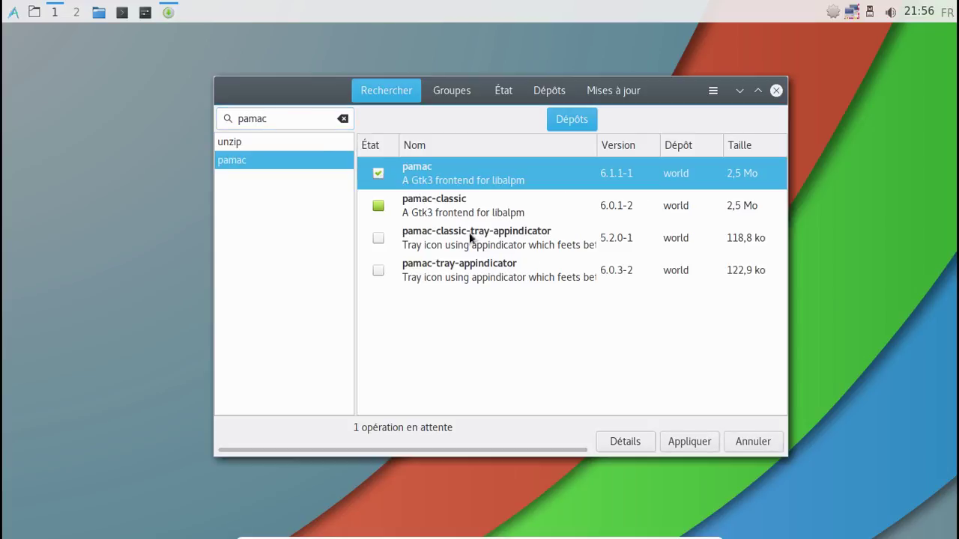
{"action": "left_click", "coordinate": [380, 209]}
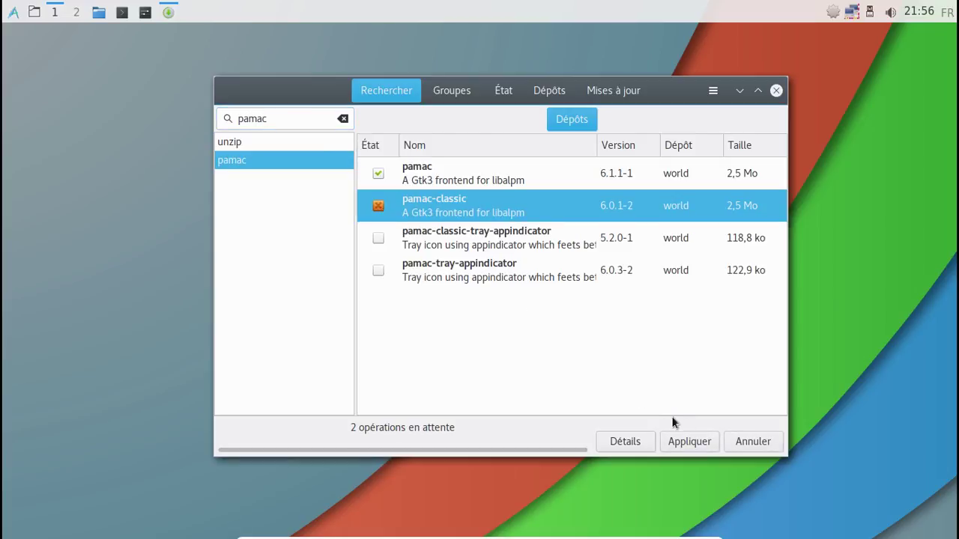
{"action": "left_click", "coordinate": [695, 440]}
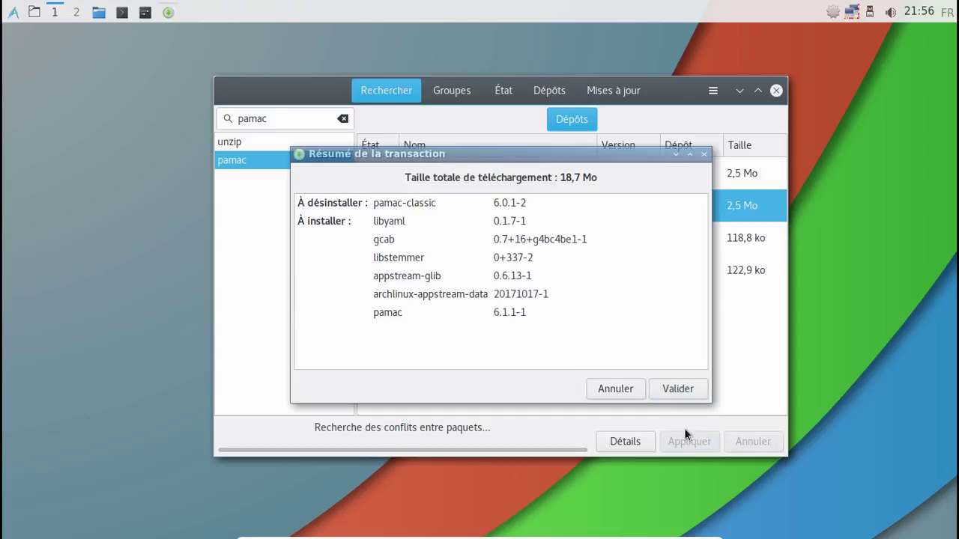
{"action": "left_click", "coordinate": [678, 388]}
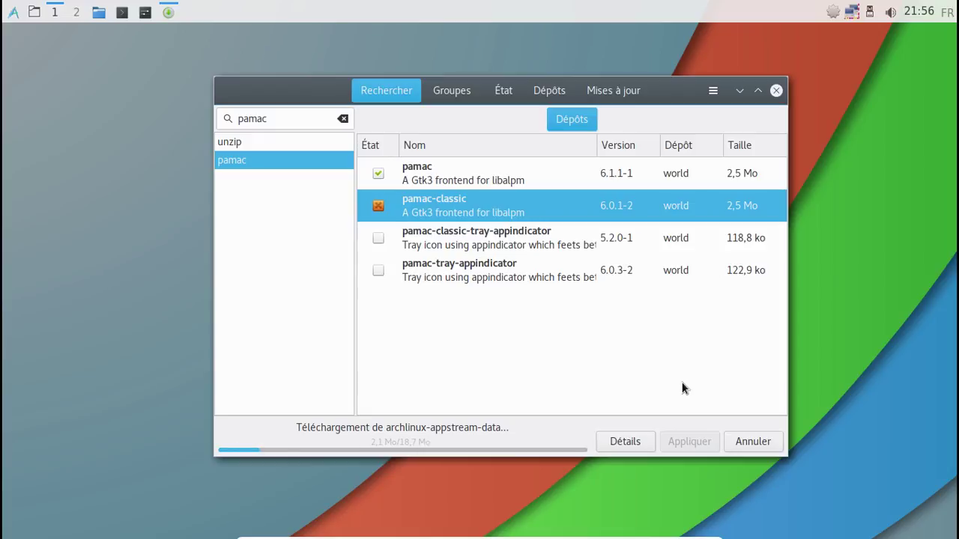
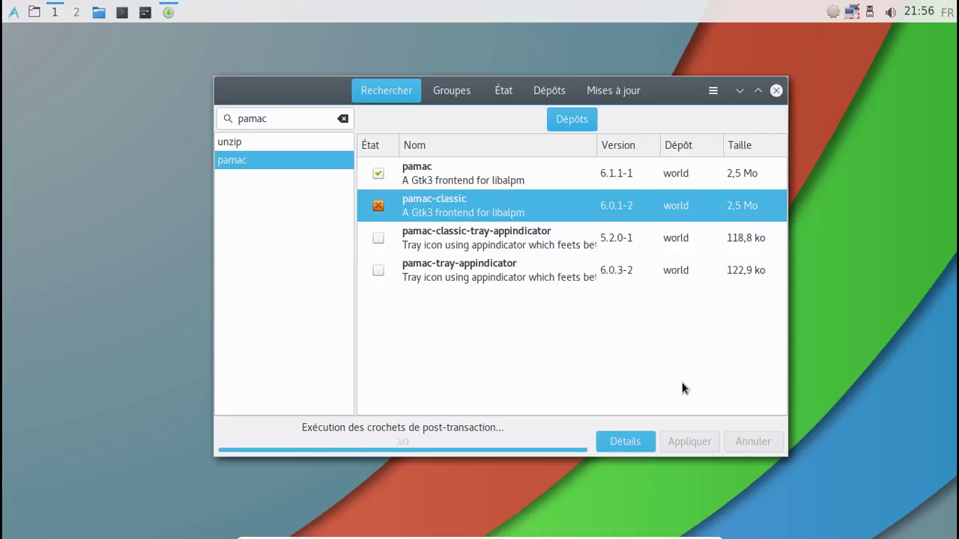
- Close Pamac and relaunch the package manager from its tray icon
{"action": "left_click", "coordinate": [776, 91]}
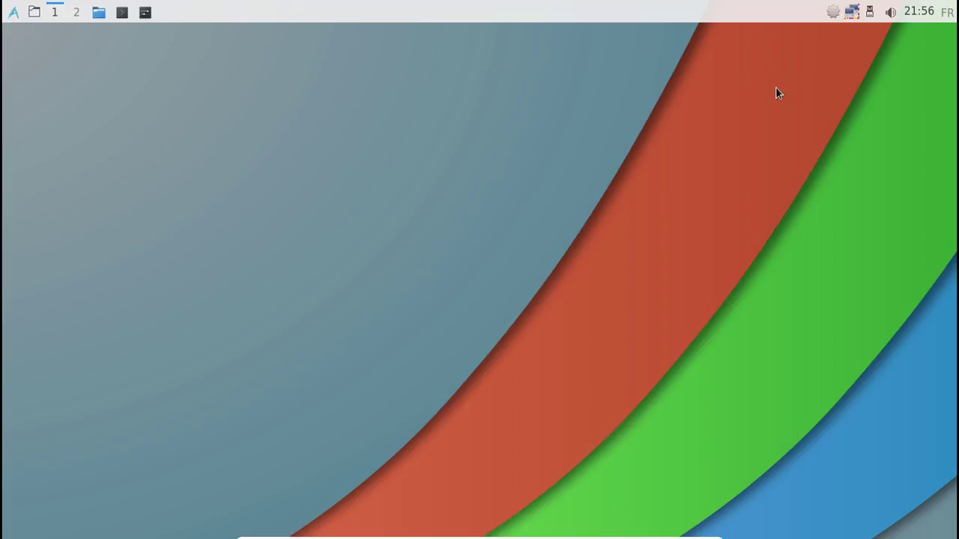
{"action": "right_click", "coordinate": [833, 12]}
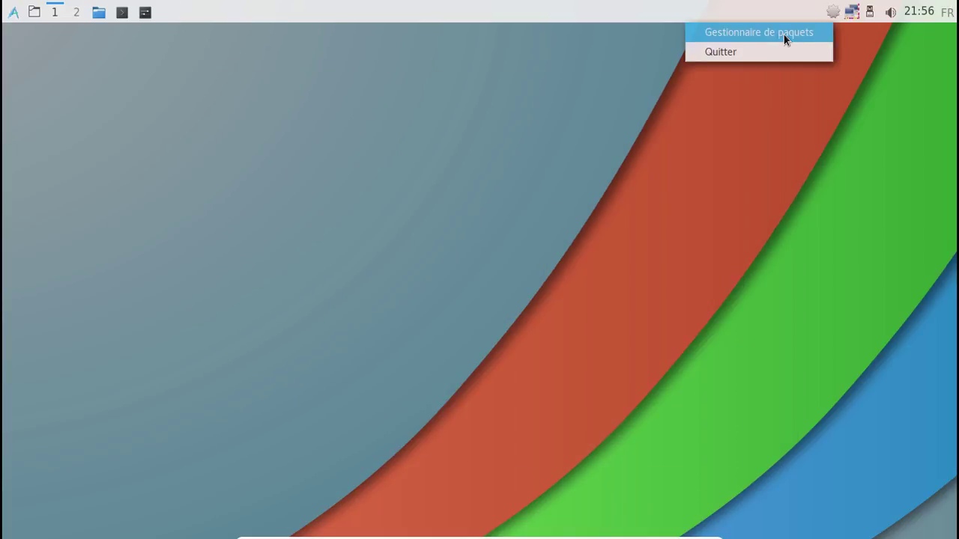
{"action": "left_click", "coordinate": [784, 35]}
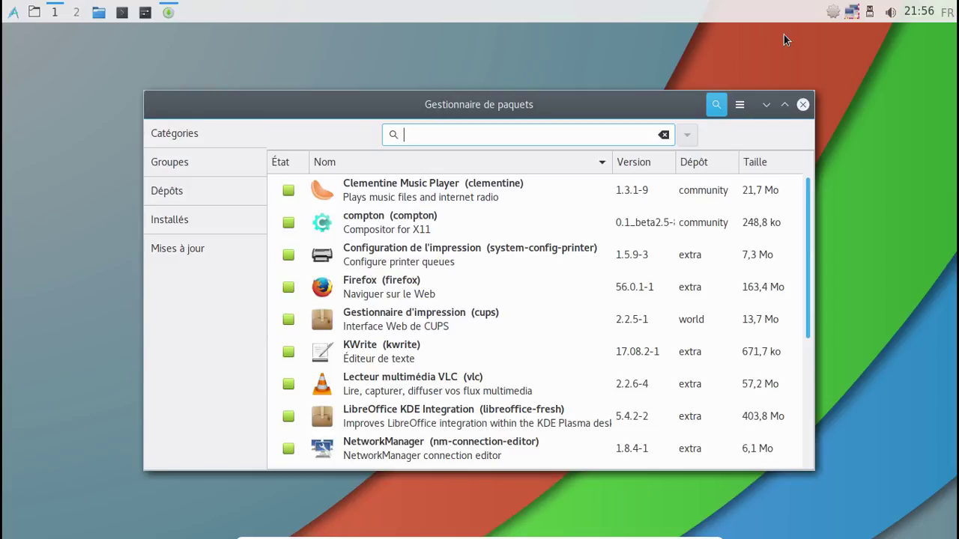
- Authenticate and enable 'Activer le support d'AUR' in Pamac's Préférences
{"action": "left_click", "coordinate": [739, 104]}
{"action": "left_click", "coordinate": [699, 213]}
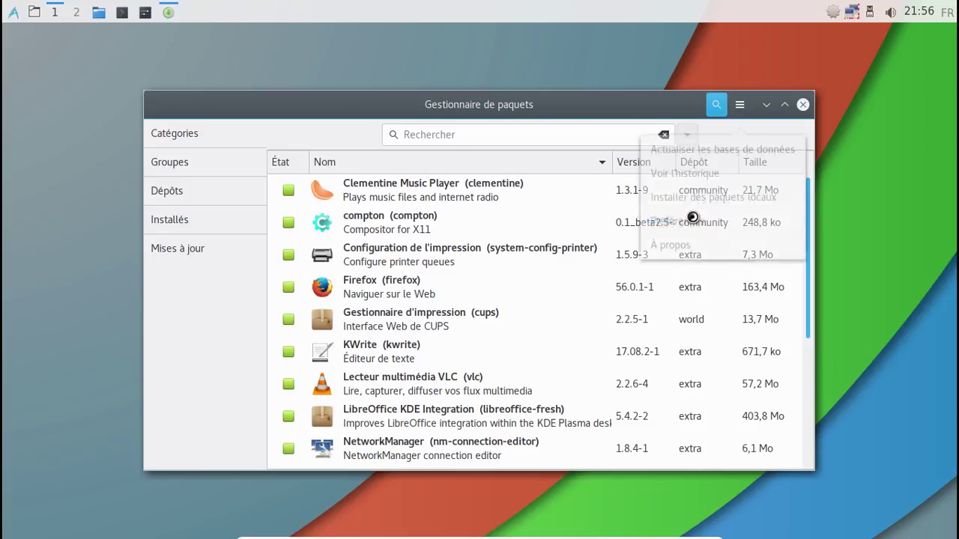
{"action": "type", "text": "•••••••"}
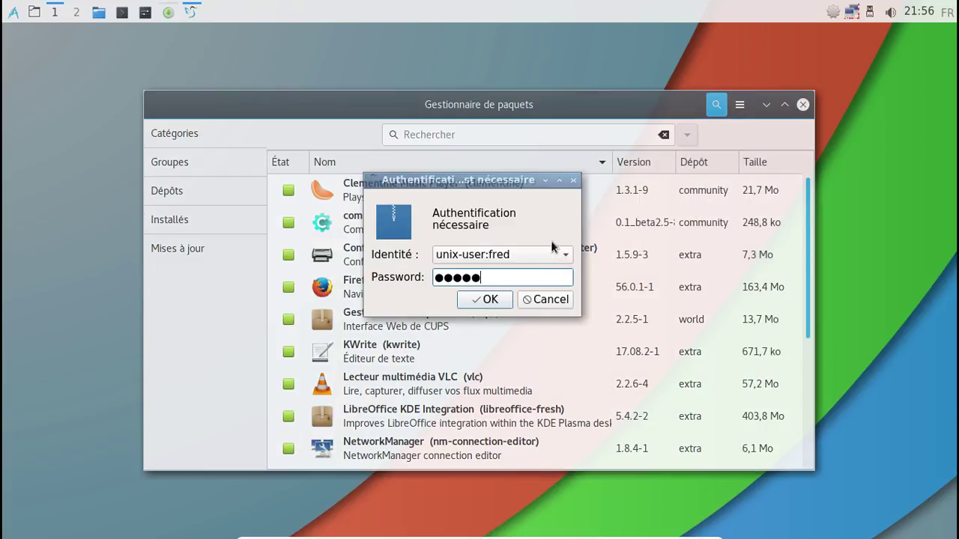
{"action": "key", "text": "Return"}
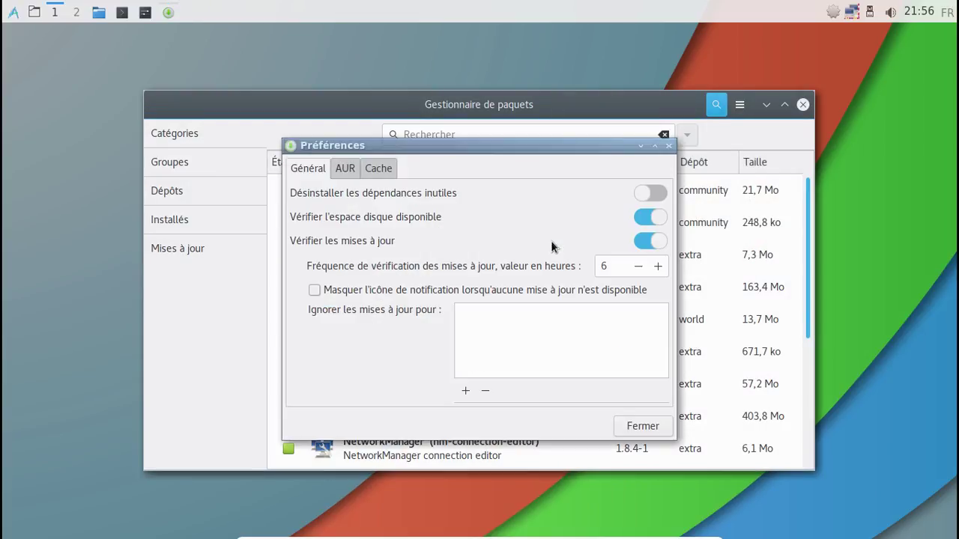
{"action": "left_click", "coordinate": [345, 169]}
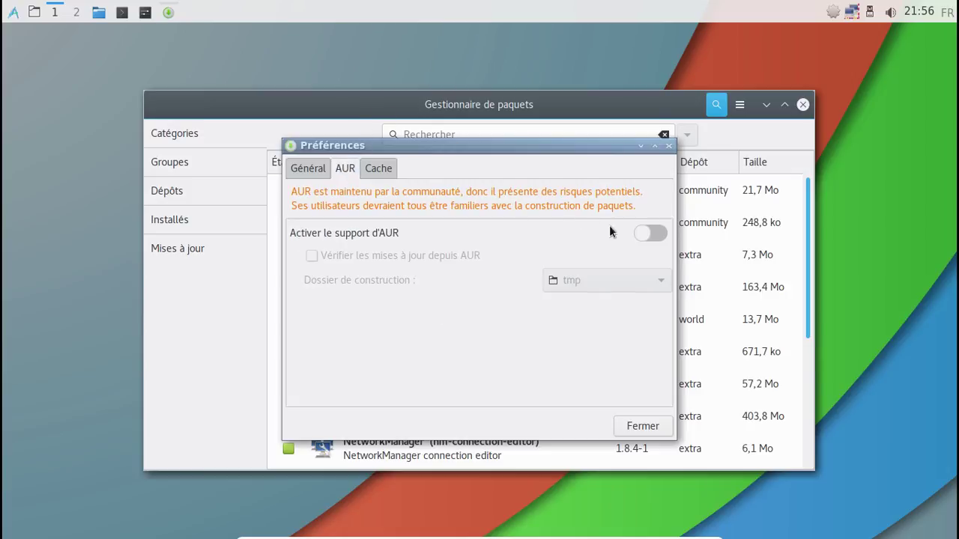
{"action": "left_click", "coordinate": [650, 233]}
{"action": "left_click", "coordinate": [380, 171]}
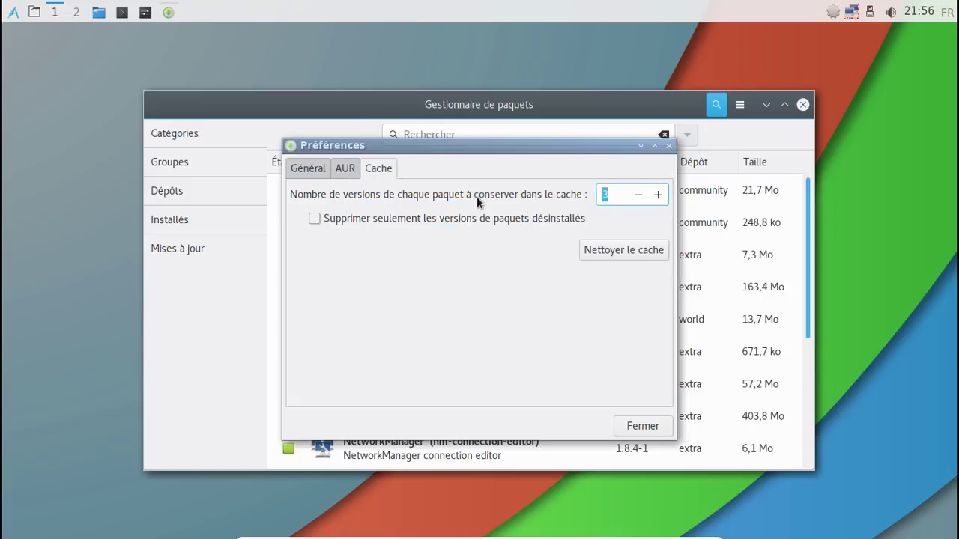
{"action": "left_click", "coordinate": [625, 248]}
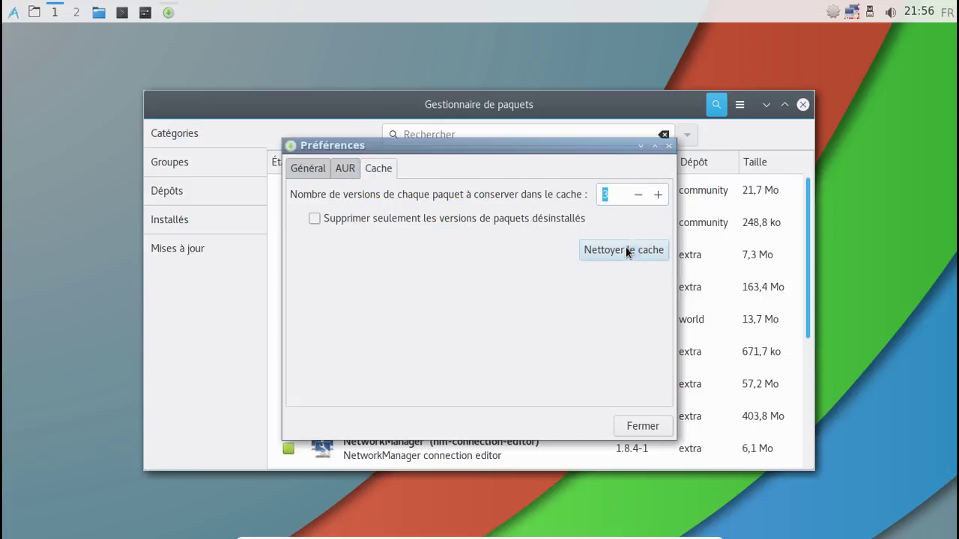
{"action": "left_click", "coordinate": [666, 146]}
- View Pamac's À propos information, then check Mises à jour for system updates
{"action": "left_click", "coordinate": [740, 105]}
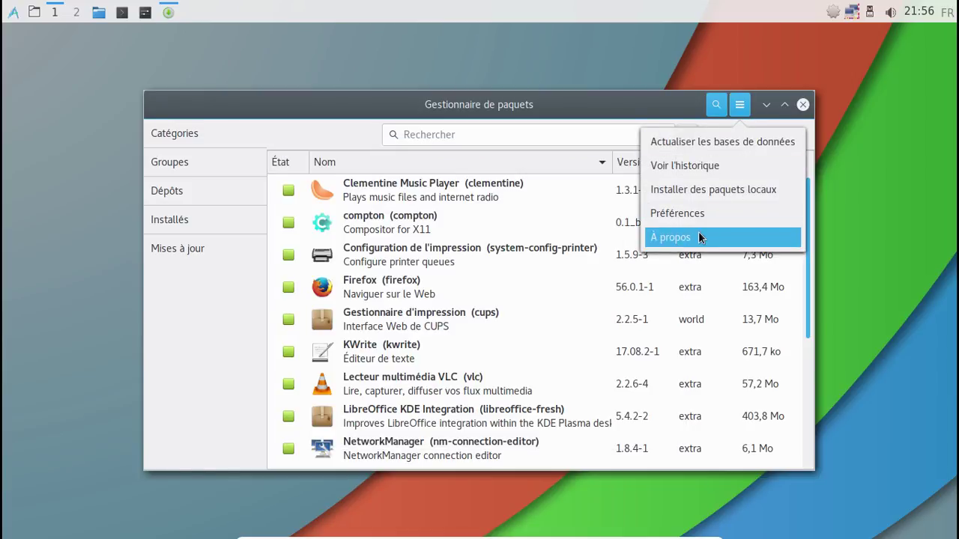
{"action": "left_click", "coordinate": [700, 236]}
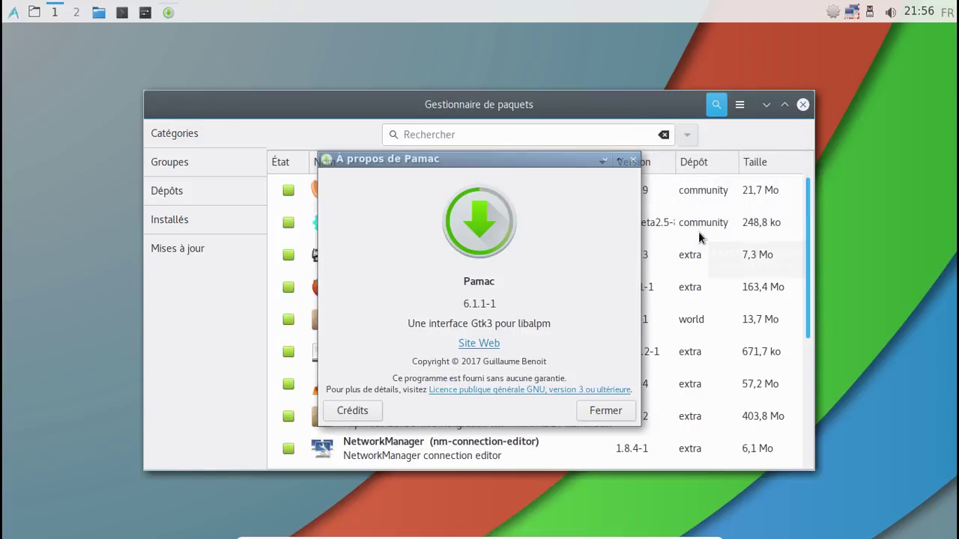
{"action": "left_click", "coordinate": [604, 411]}
{"action": "left_click", "coordinate": [180, 250]}
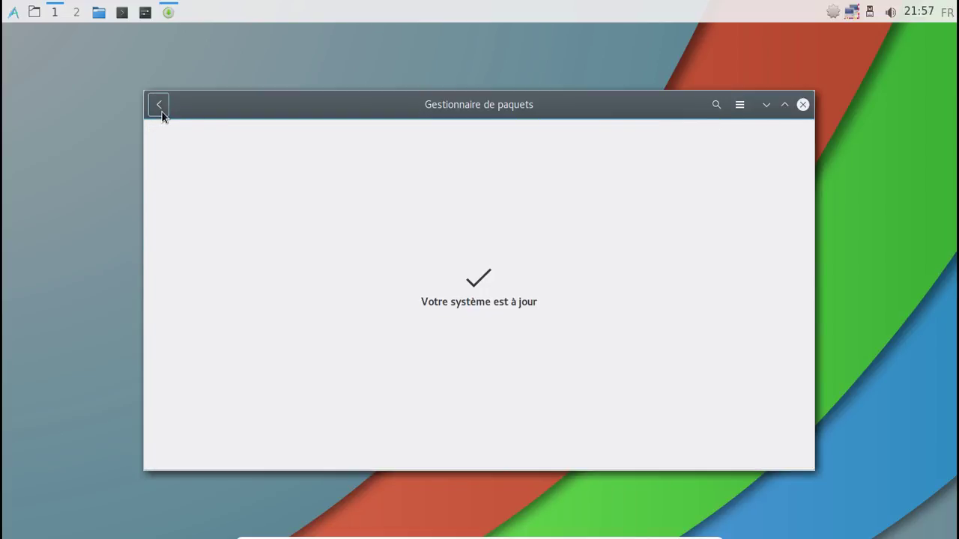
- Leave the updates view and browse the community repository's packages
{"action": "left_click", "coordinate": [162, 111]}
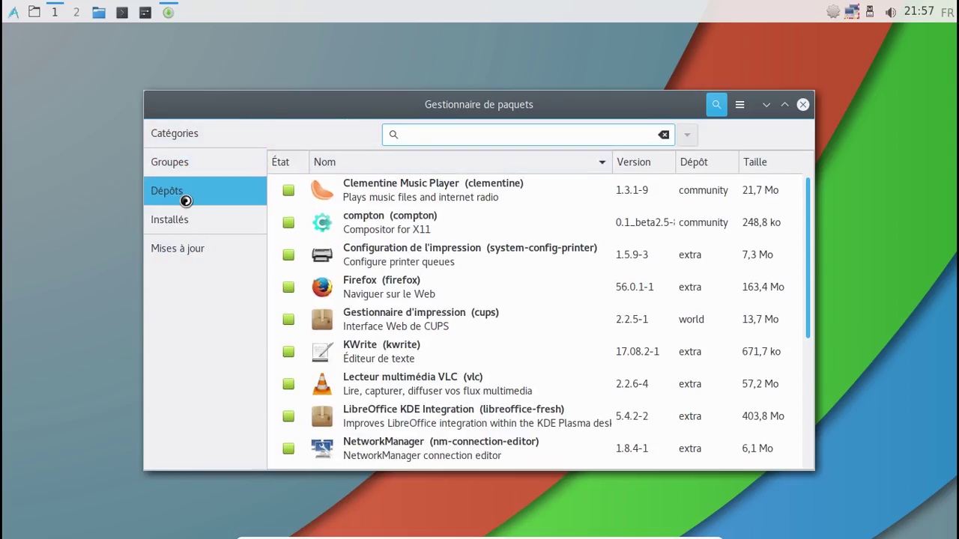
{"action": "left_click", "coordinate": [188, 199]}
{"action": "left_click", "coordinate": [195, 247]}
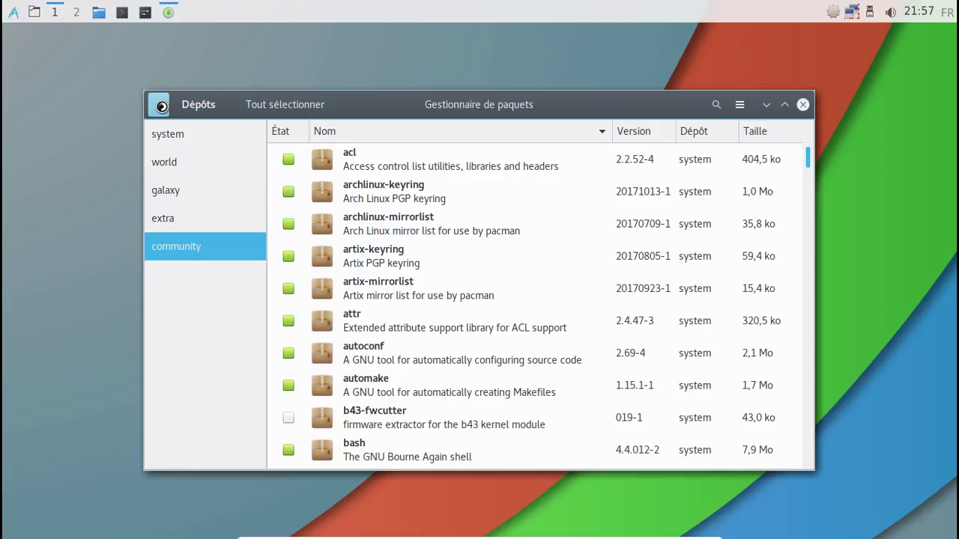
- List installed, orphan and foreign packages, then close Pamac
{"action": "left_click", "coordinate": [187, 218]}
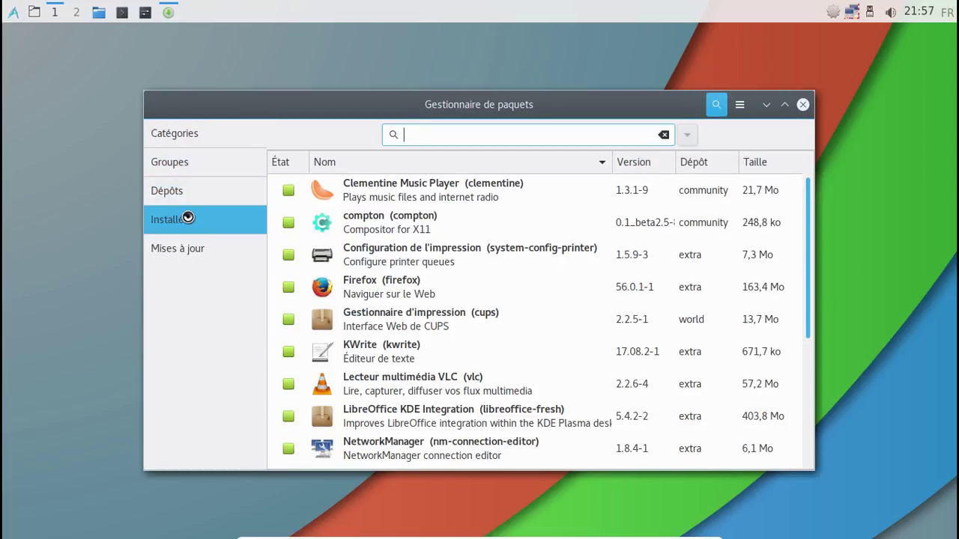
{"action": "left_click", "coordinate": [191, 194]}
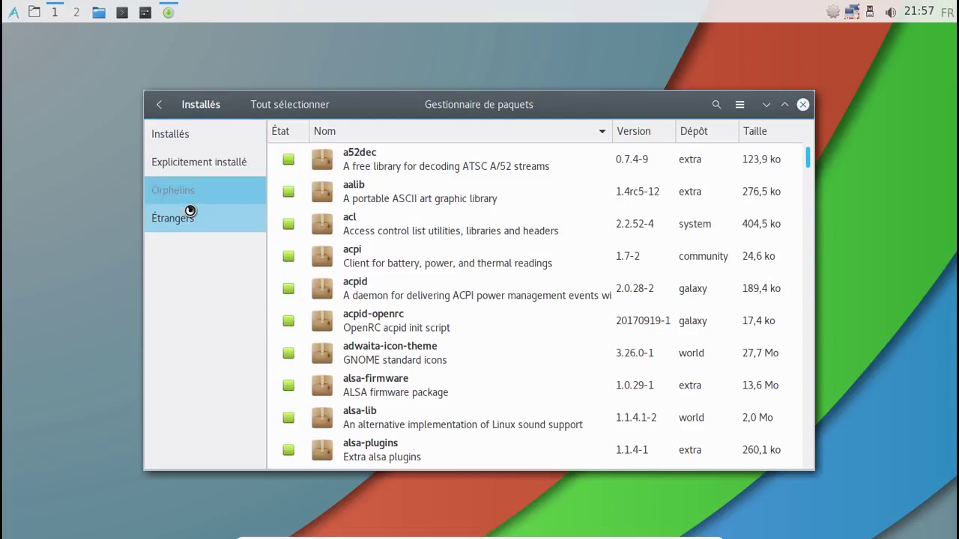
{"action": "left_click", "coordinate": [190, 214]}
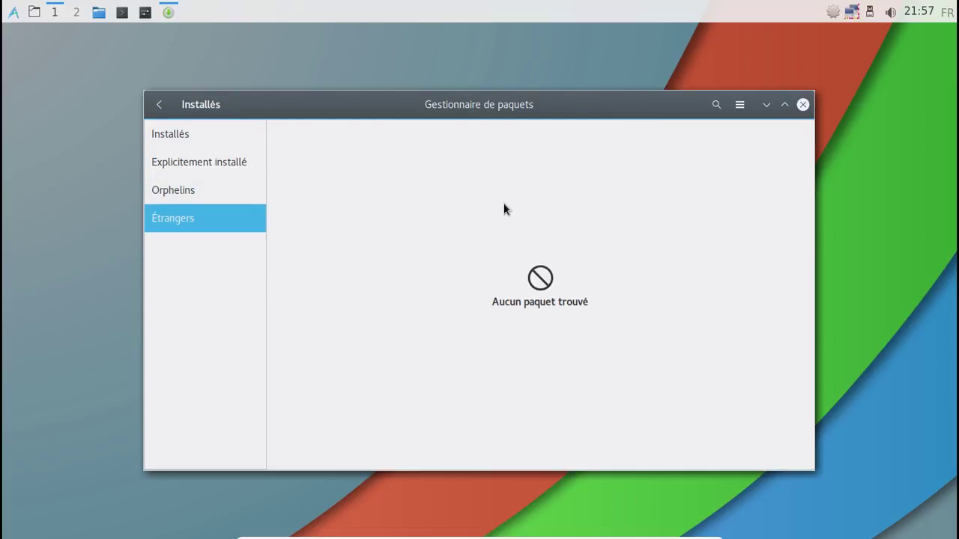
{"action": "left_click", "coordinate": [802, 105]}
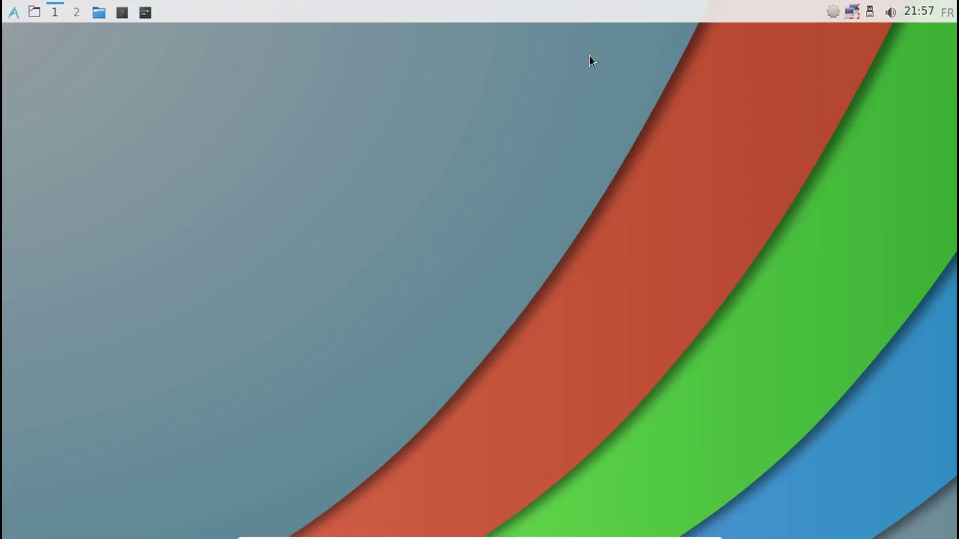
- Relaunch Gestionnaire de paquets from the Pamac tray icon, showing Clementine, Firefox, VLC and others
{"action": "left_click", "coordinate": [15, 13]}
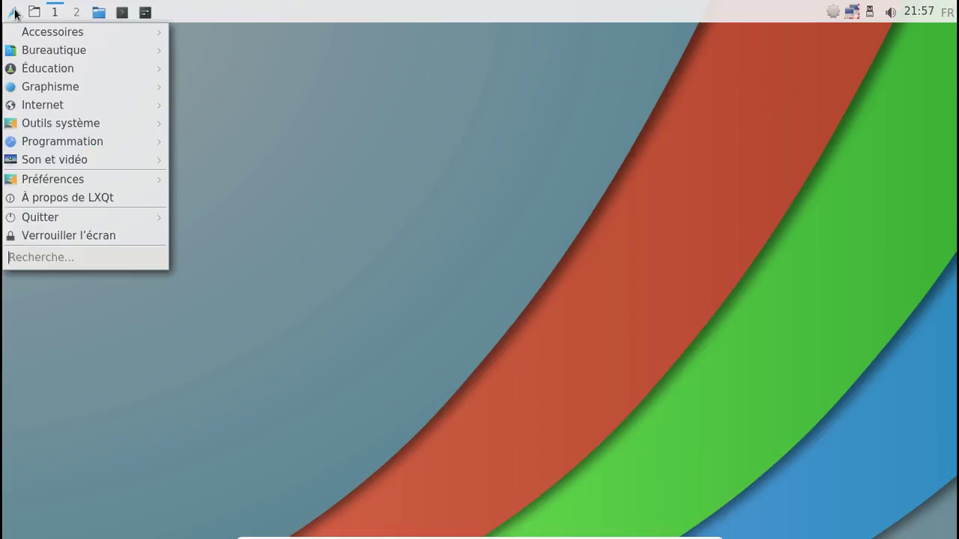
{"action": "mouse_move", "coordinate": [61, 35]}
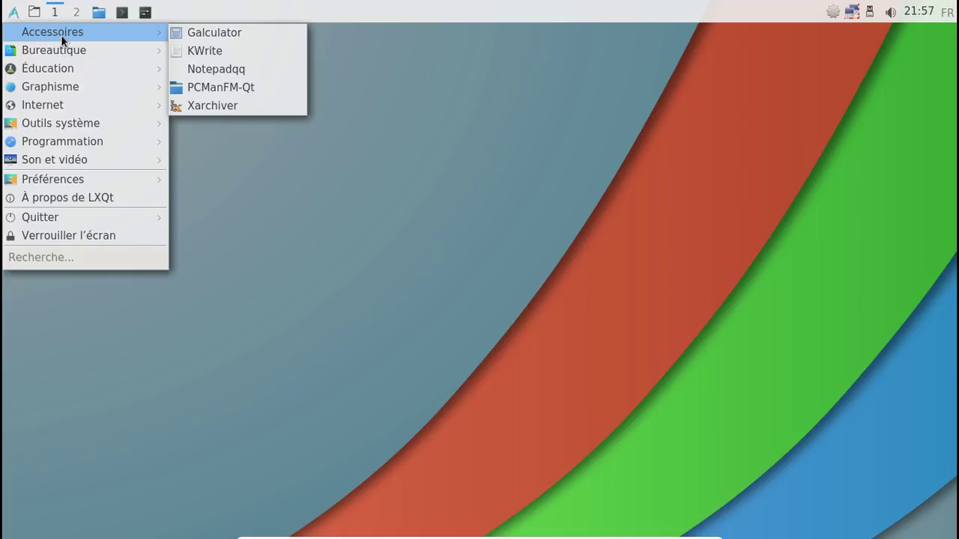
{"action": "left_click", "coordinate": [125, 14]}
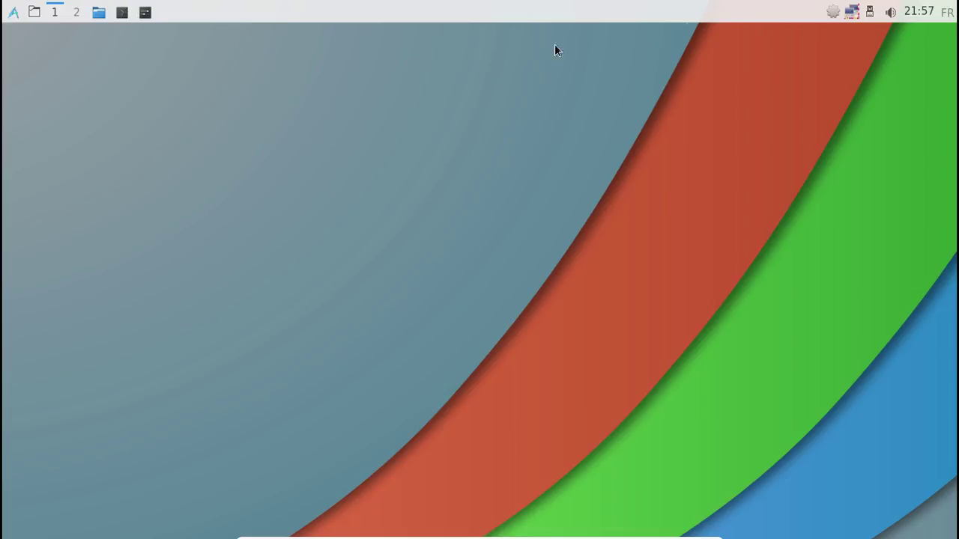
{"action": "right_click", "coordinate": [833, 14]}
{"action": "left_click", "coordinate": [804, 30]}
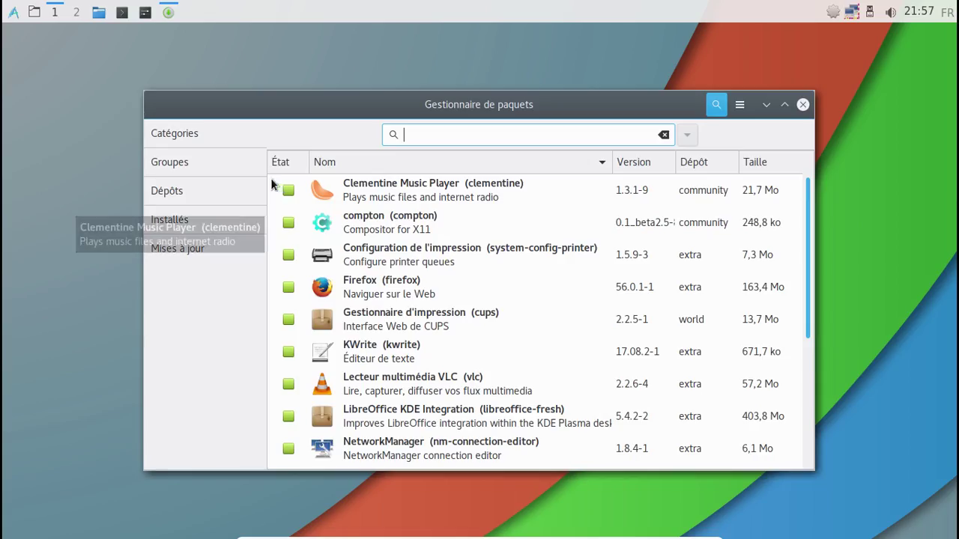
- Search for 'redshift' and mark the Redshift package for installation
{"action": "type", "text": "night"}
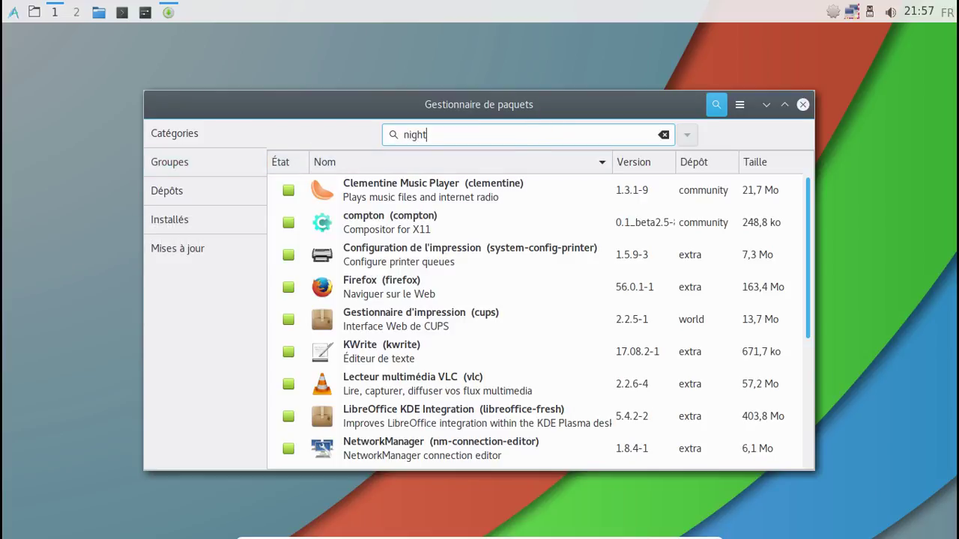
{"action": "key", "text": "BackSpace"}
{"action": "key", "text": "BackSpace"}
{"action": "key", "text": "BackSpace"}
{"action": "key", "text": "BackSpace"}
{"action": "key", "text": "BackSpace"}
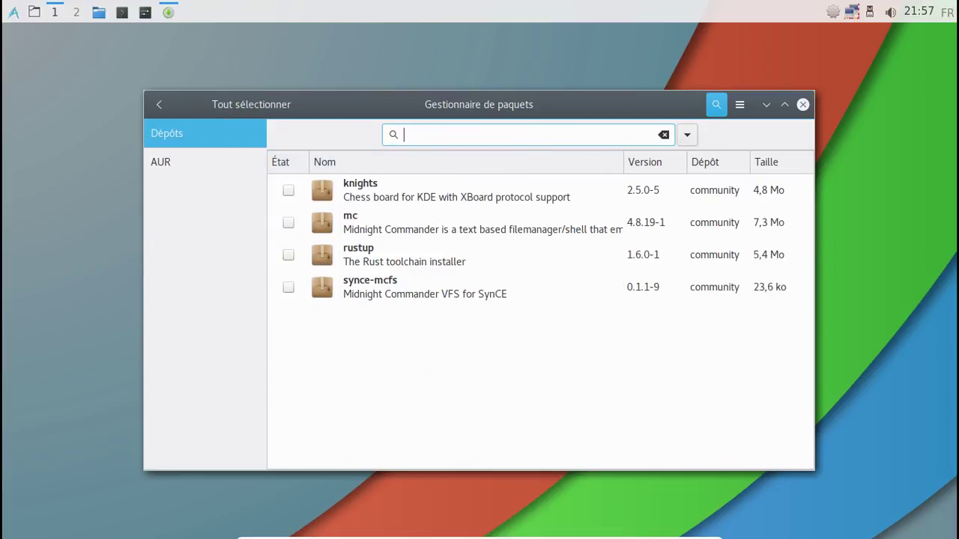
{"action": "type", "text": "redshift"}
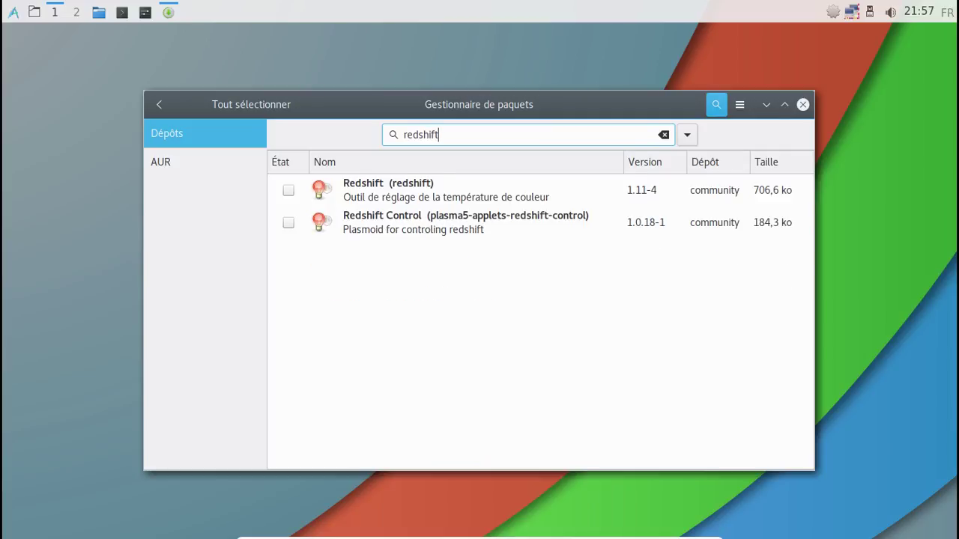
{"action": "left_click", "coordinate": [287, 191]}
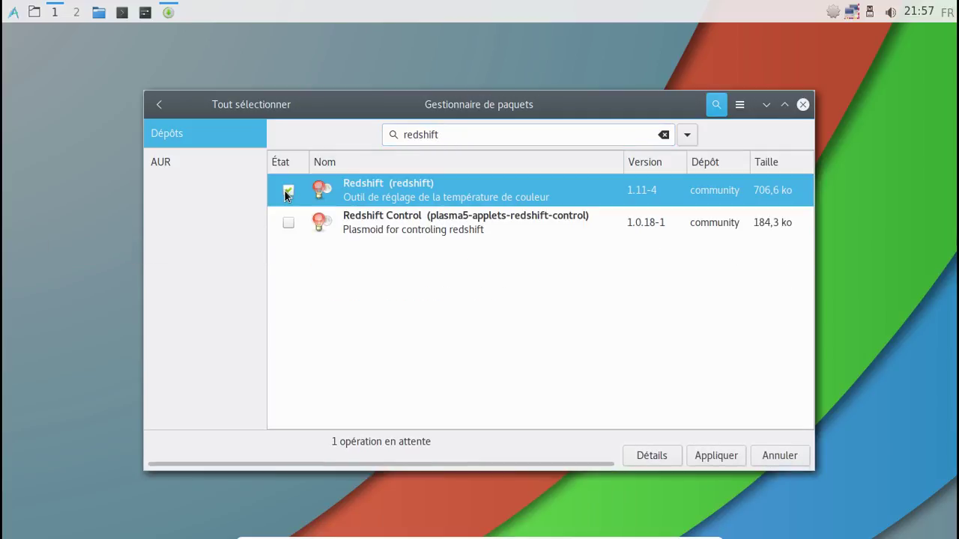
- Apply and confirm installing redshift and geoclue2, authorising with the account password
{"action": "left_click", "coordinate": [707, 458]}
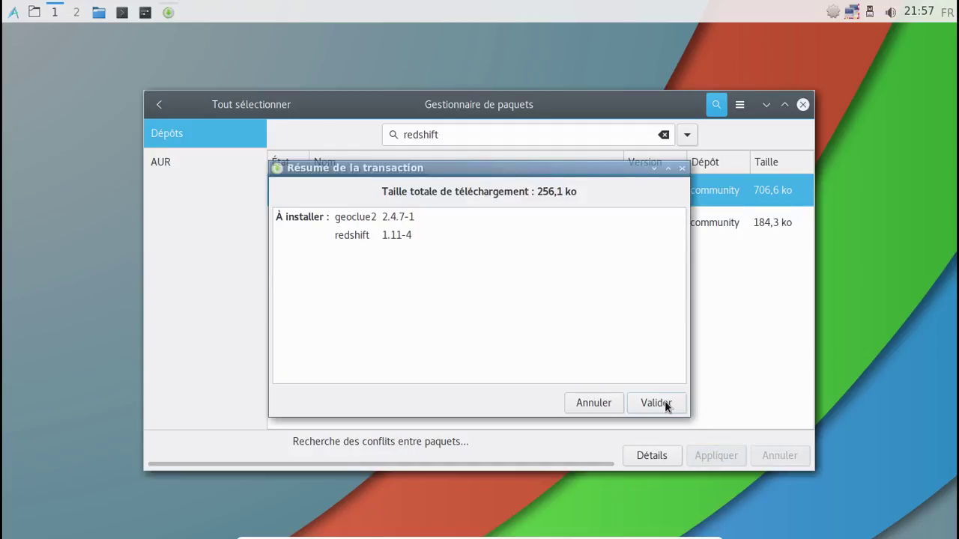
{"action": "left_click", "coordinate": [665, 402]}
{"action": "type", "text": "*****"}
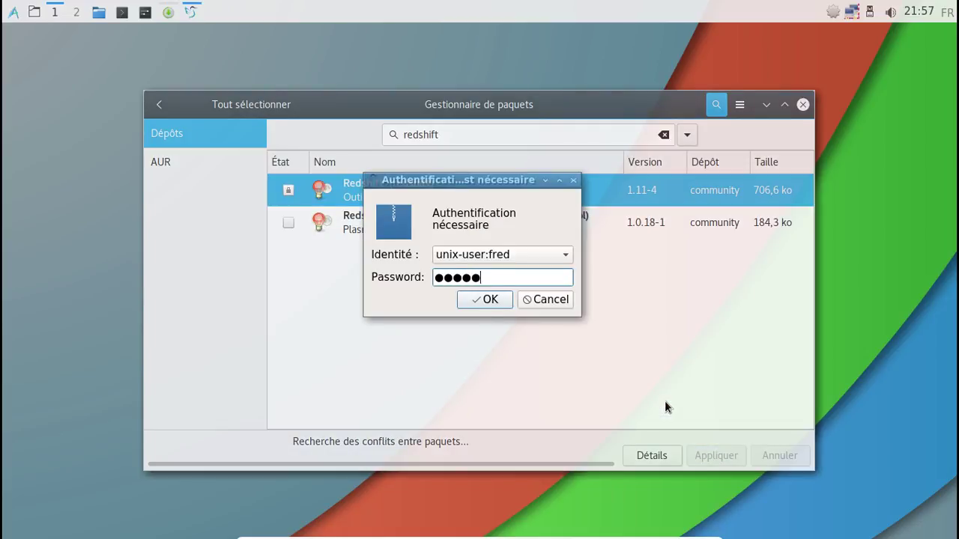
{"action": "key", "text": "BackSpace"}
{"action": "key", "text": "BackSpace"}
{"action": "key", "text": "BackSpace"}
{"action": "key", "text": "BackSpace"}
{"action": "key", "text": "BackSpace"}
{"action": "type", "text": "*********"}
{"action": "key", "text": "Return"}
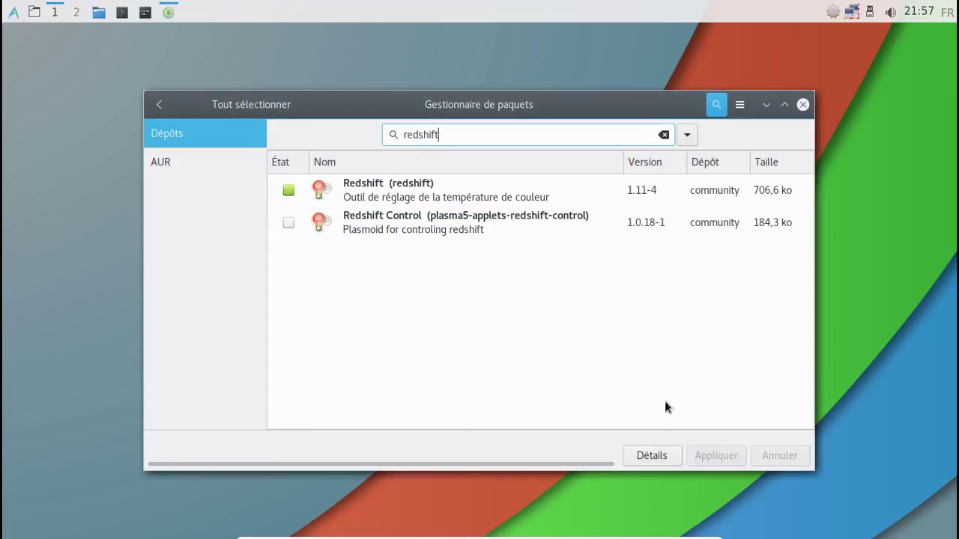
- Install Redshift's optional dependency python-xdg from its Dépendances details
{"action": "right_click", "coordinate": [455, 187]}
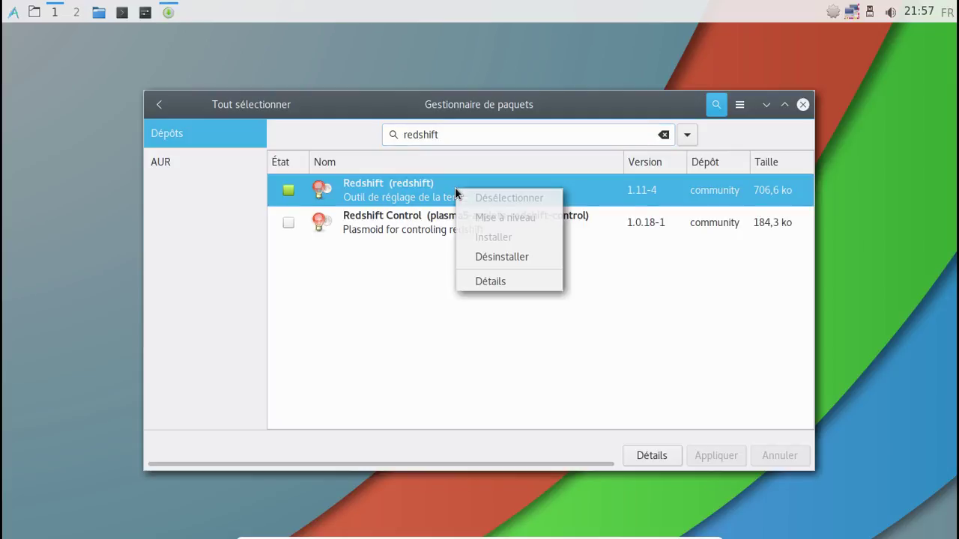
{"action": "left_click", "coordinate": [492, 280]}
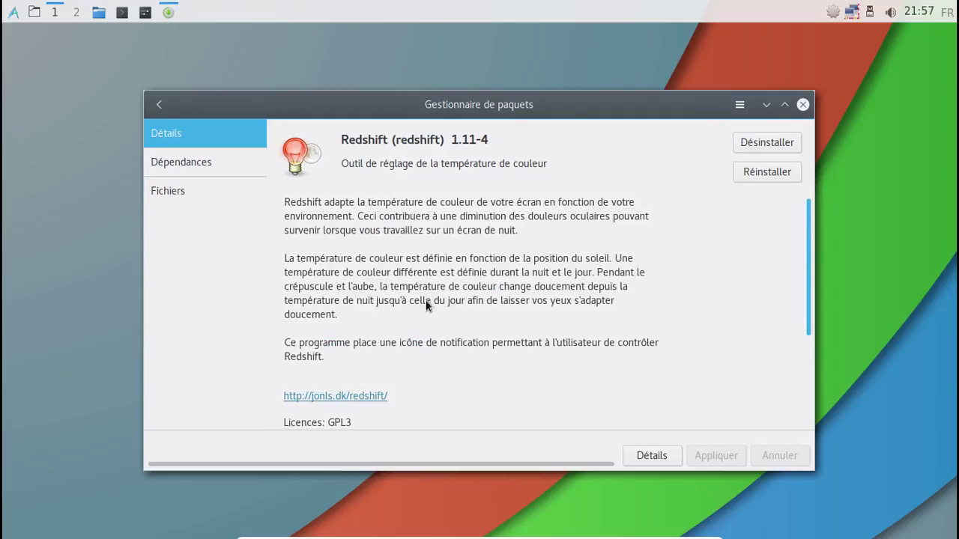
{"action": "scroll", "coordinate": [641, 228], "scroll_direction": "down", "scroll_amount": 5}
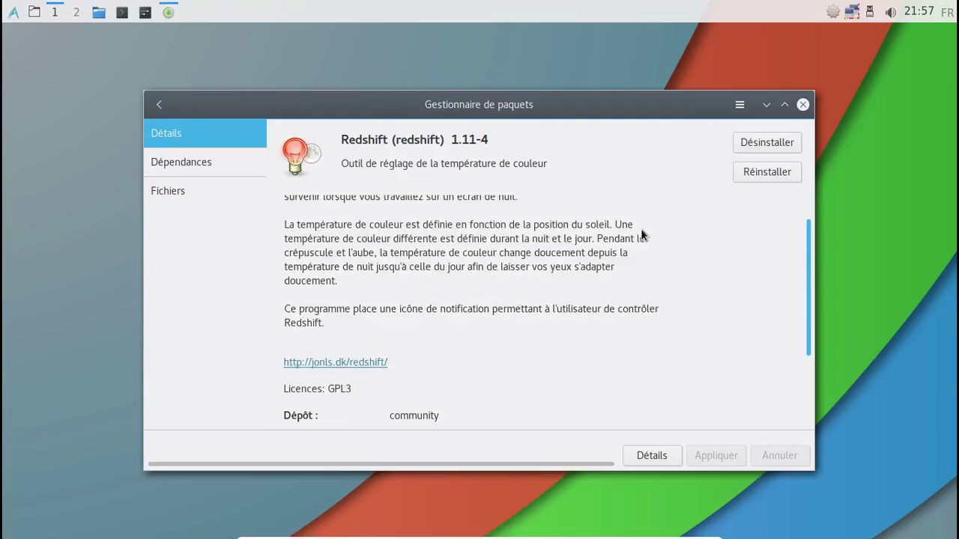
{"action": "left_click", "coordinate": [193, 161]}
{"action": "left_click", "coordinate": [768, 336]}
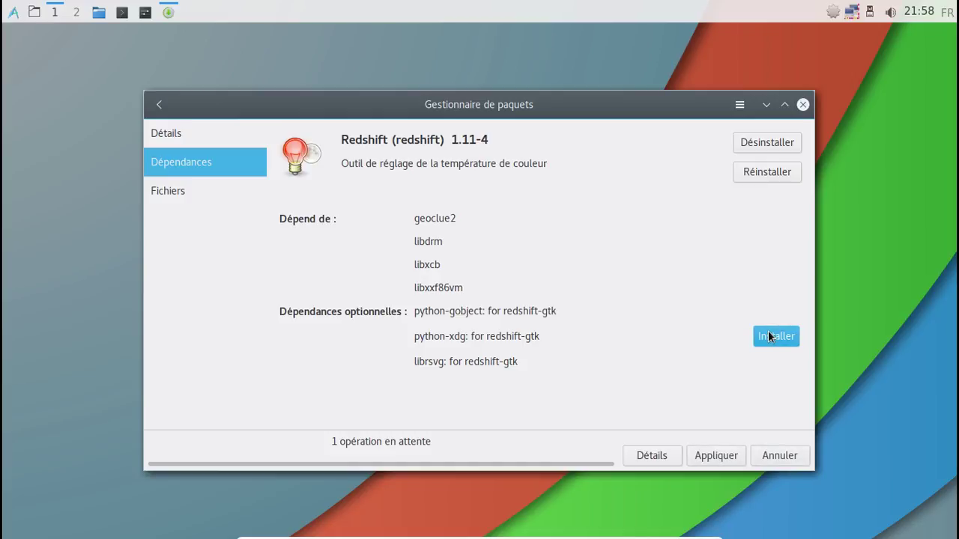
{"action": "left_click", "coordinate": [717, 455]}
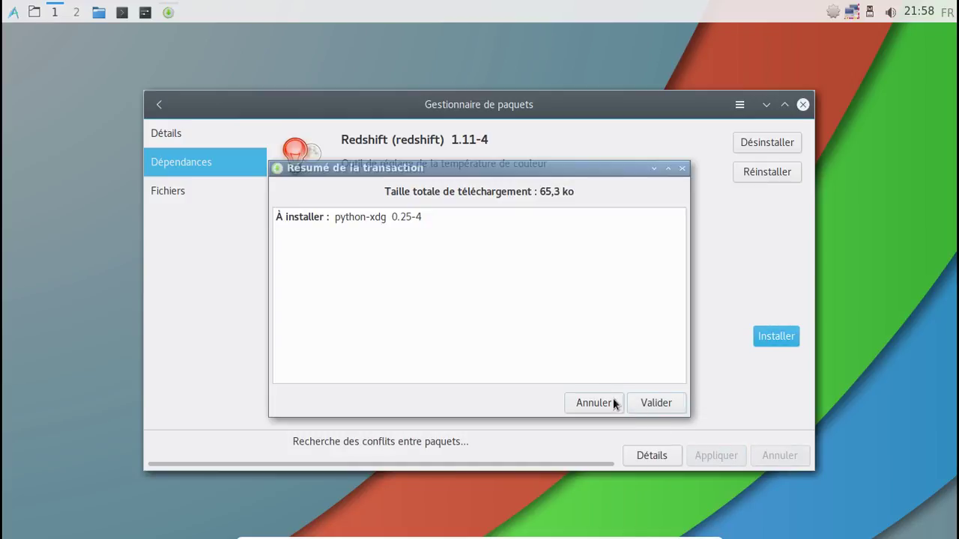
{"action": "left_click", "coordinate": [648, 401]}
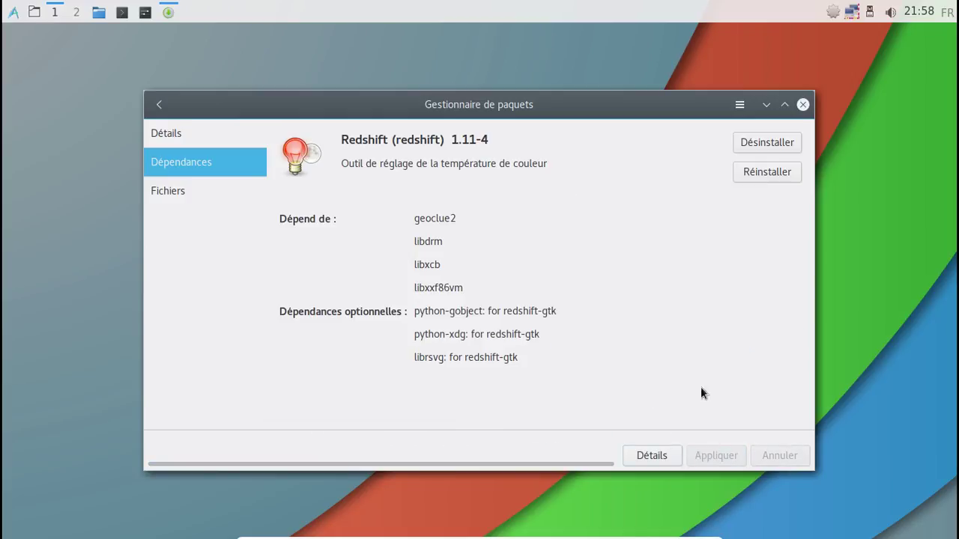
- Close the package manager and browse the application menu's Internet submenu
{"action": "left_click", "coordinate": [803, 104]}
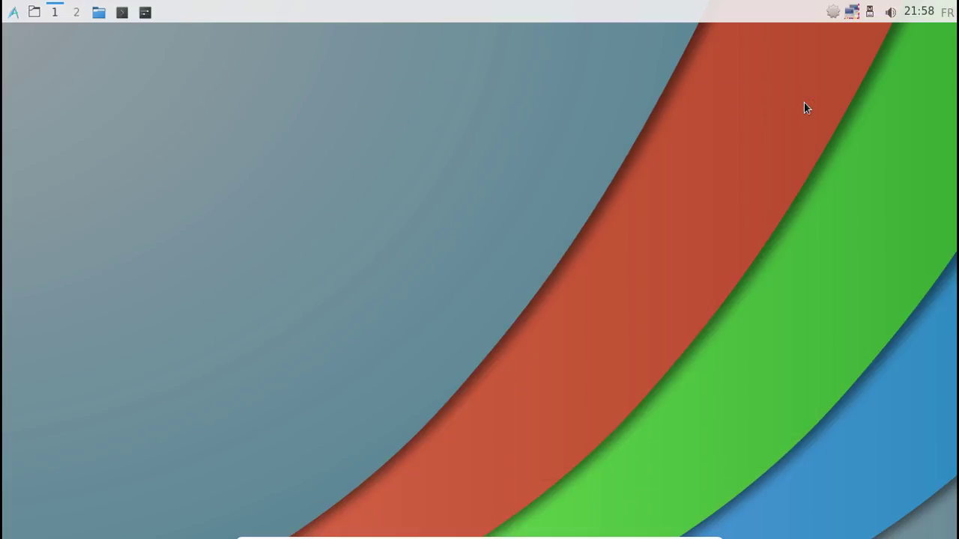
{"action": "left_click", "coordinate": [12, 10]}
{"action": "mouse_move", "coordinate": [75, 142]}
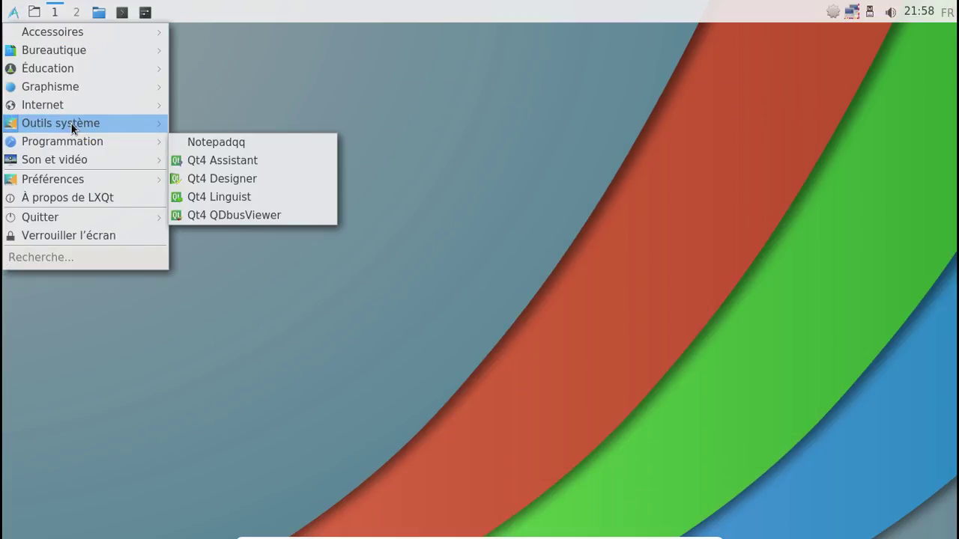
{"action": "mouse_move", "coordinate": [67, 106]}
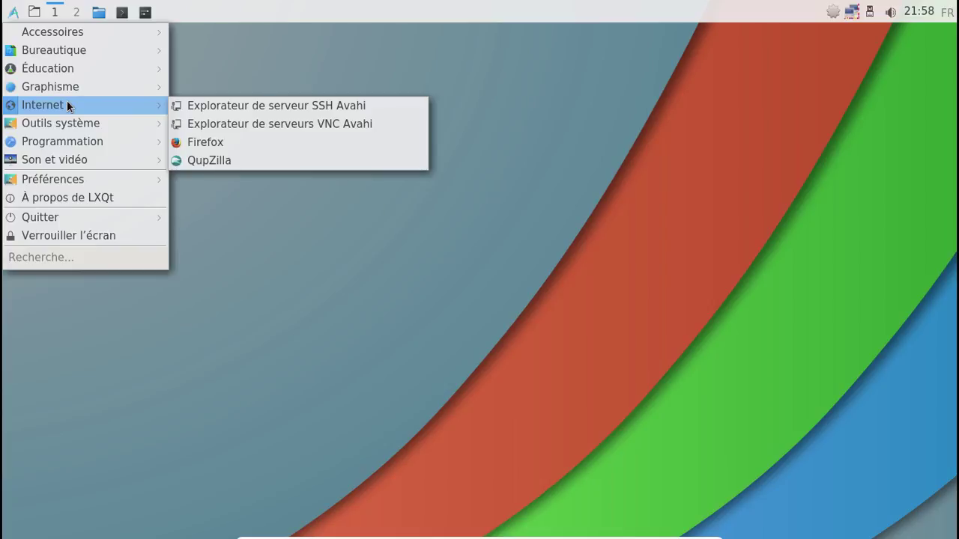
- Launch Redshift from Accessoires and enable its Lancement automatique tray option
{"action": "mouse_move", "coordinate": [81, 37]}
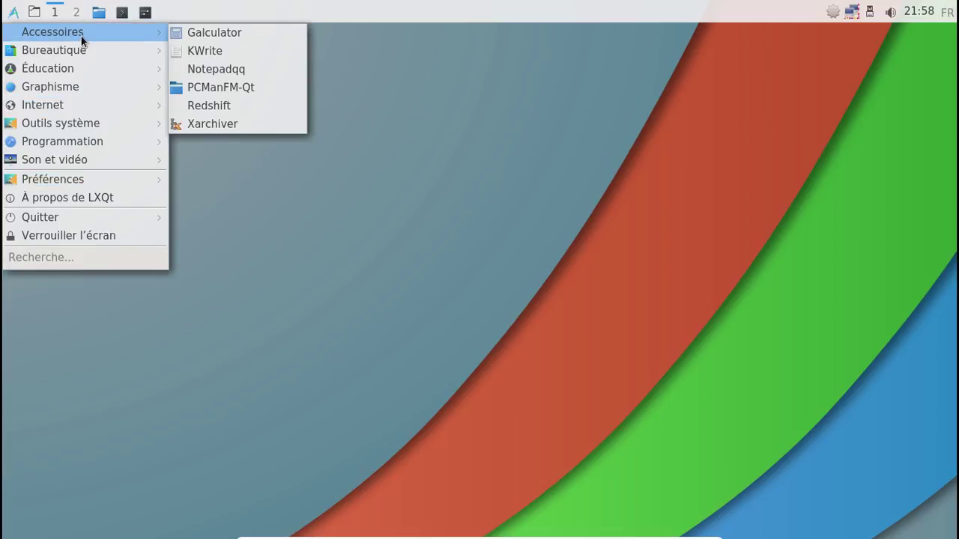
{"action": "left_click", "coordinate": [250, 103]}
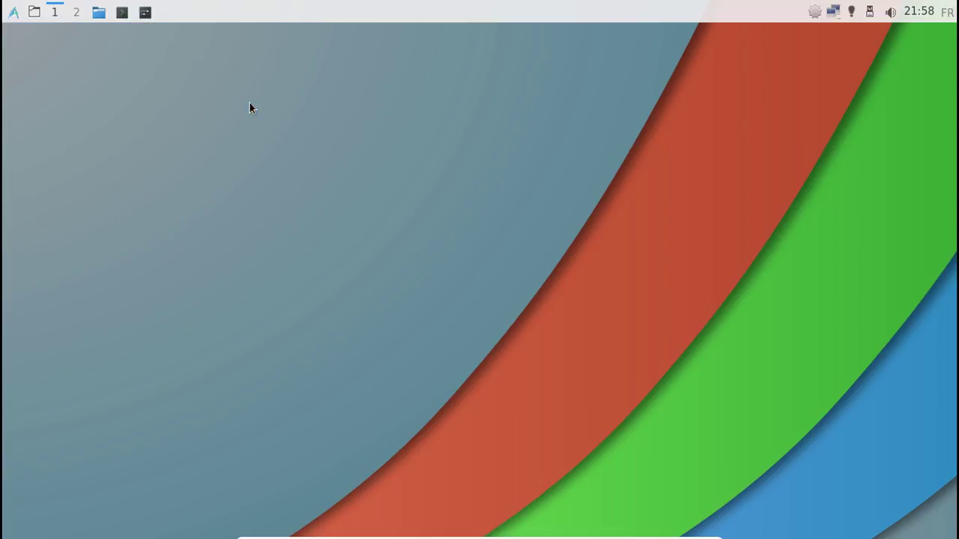
{"action": "right_click", "coordinate": [851, 12]}
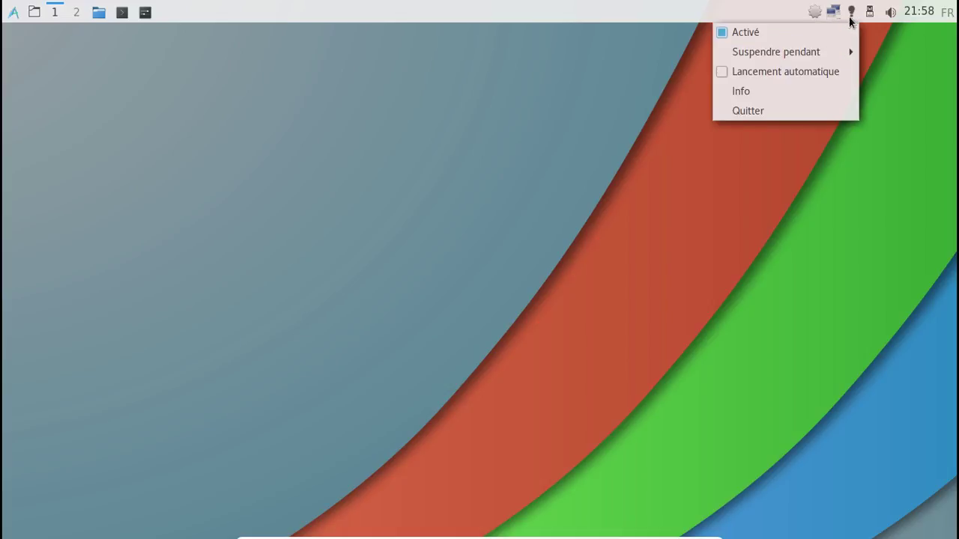
{"action": "left_click", "coordinate": [806, 71]}
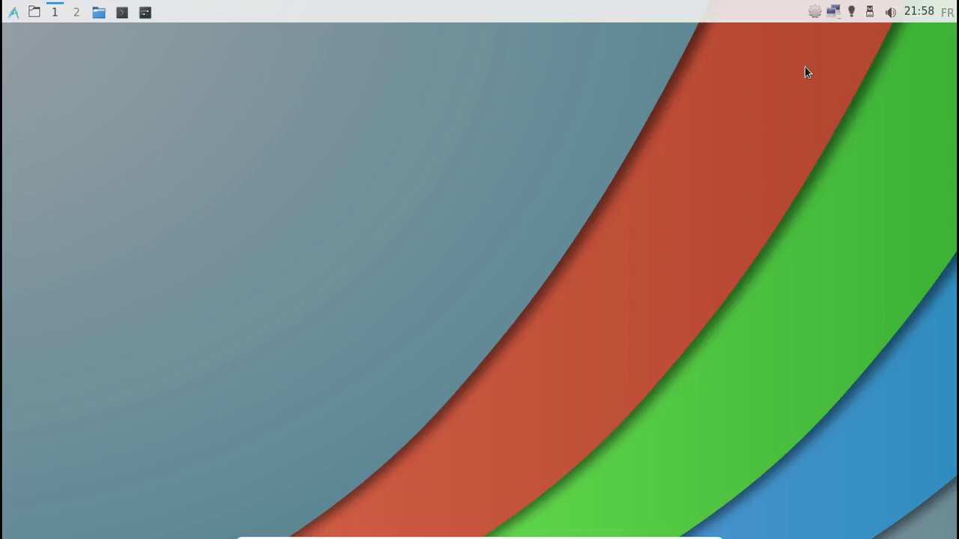
- View Redshift's Info window from the tray and close it
{"action": "right_click", "coordinate": [853, 13]}
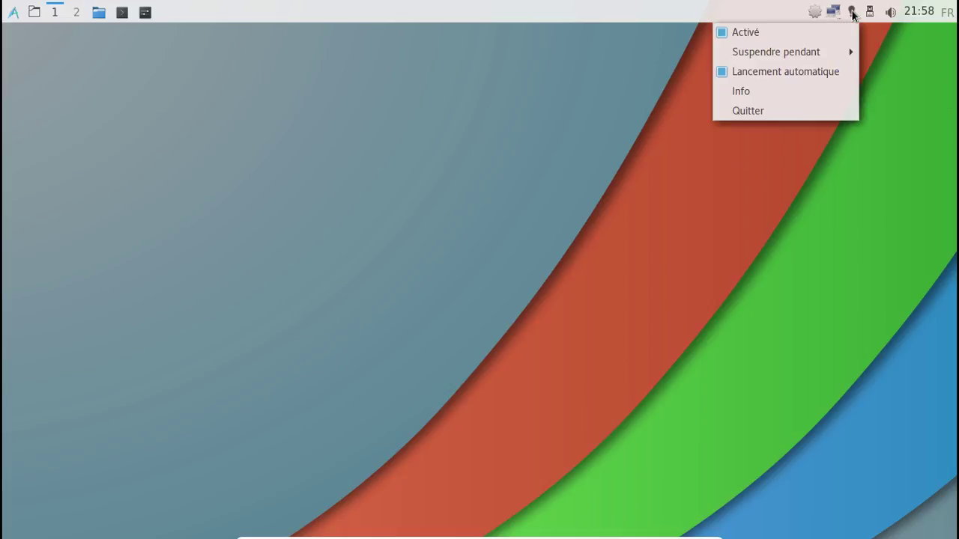
{"action": "left_click", "coordinate": [795, 89]}
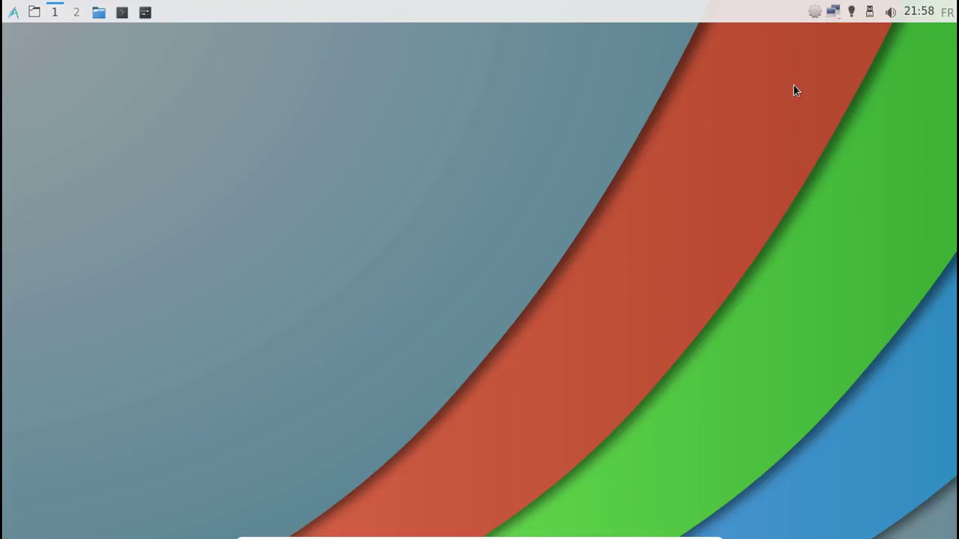
{"action": "left_click", "coordinate": [532, 334]}
- Open Centre de configuration de LXQt via Préférences > LXQt-Paramétrage du système and scroll its modules
{"action": "left_click", "coordinate": [13, 12]}
{"action": "mouse_move", "coordinate": [82, 126]}
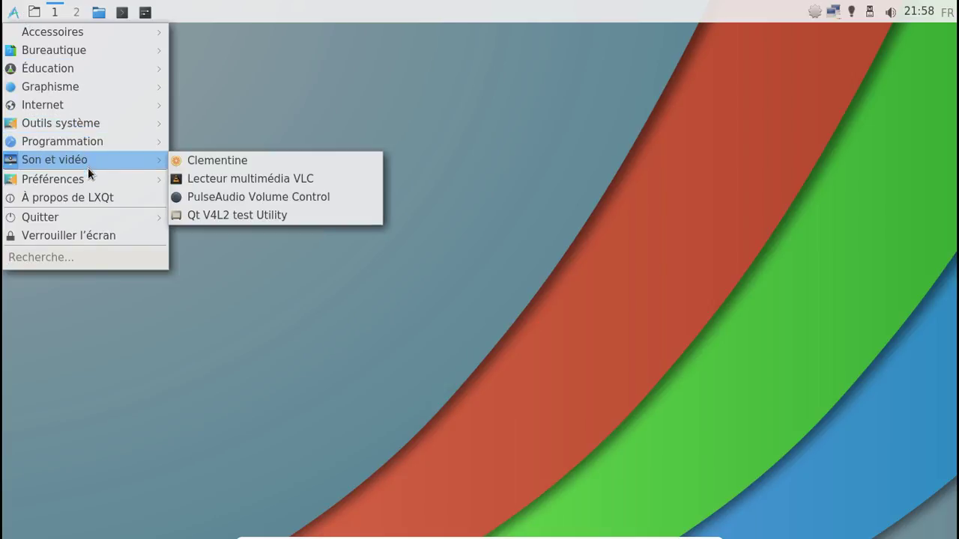
{"action": "mouse_move", "coordinate": [118, 182]}
{"action": "mouse_move", "coordinate": [243, 185]}
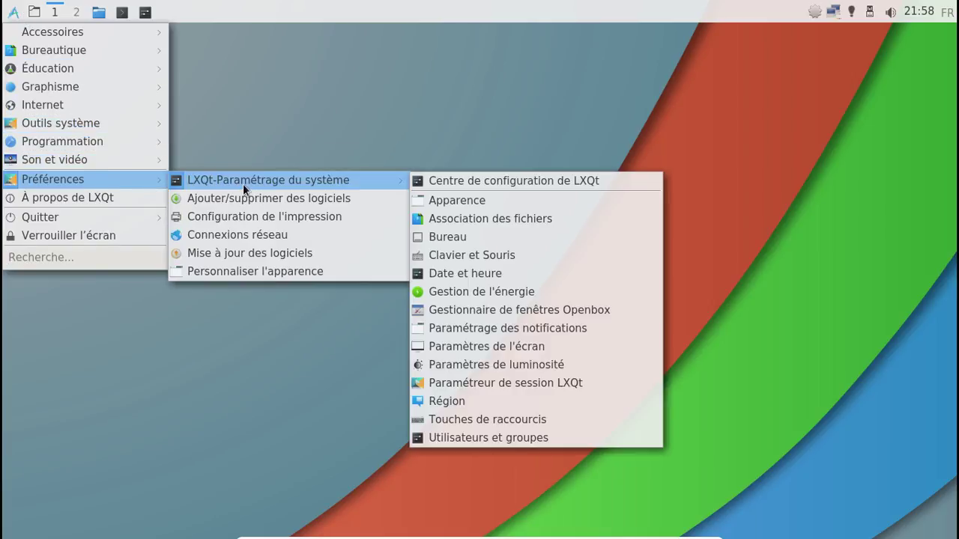
{"action": "left_click", "coordinate": [484, 180]}
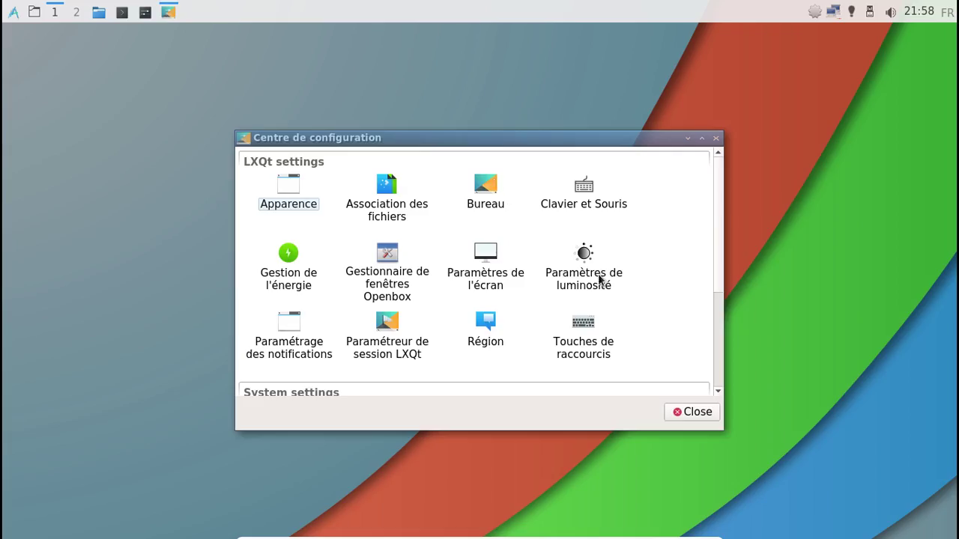
{"action": "scroll", "coordinate": [608, 276], "scroll_direction": "down", "scroll_amount": 3}
{"action": "scroll", "coordinate": [619, 271], "scroll_direction": "up", "scroll_amount": 3}
- Close the configuration centre and reopen Pamac from its tray icon
{"action": "left_click", "coordinate": [716, 139]}
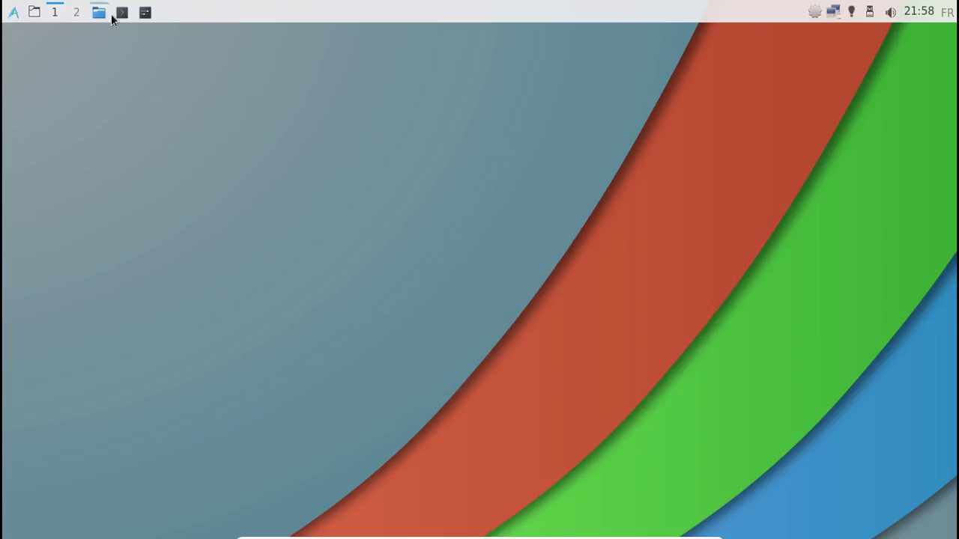
{"action": "right_click", "coordinate": [807, 10]}
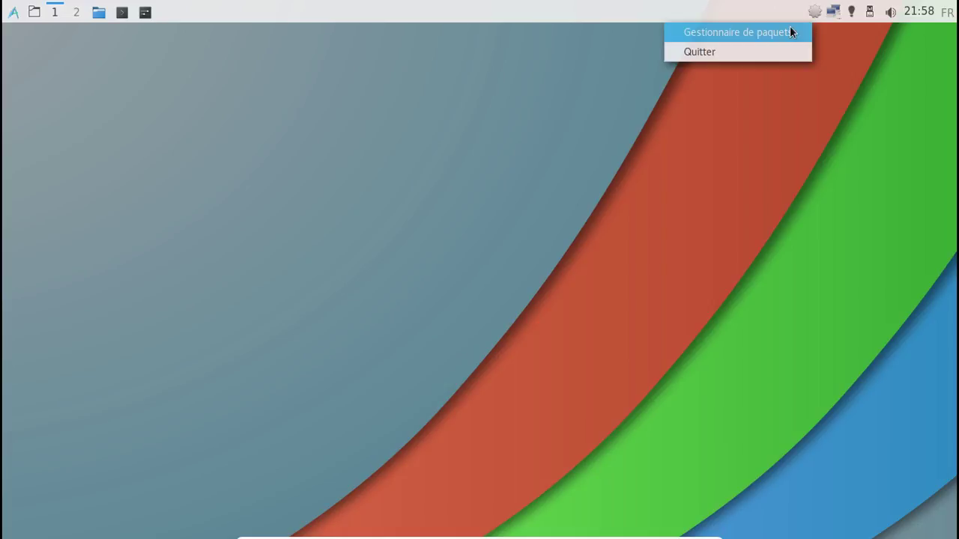
{"action": "left_click", "coordinate": [791, 28]}
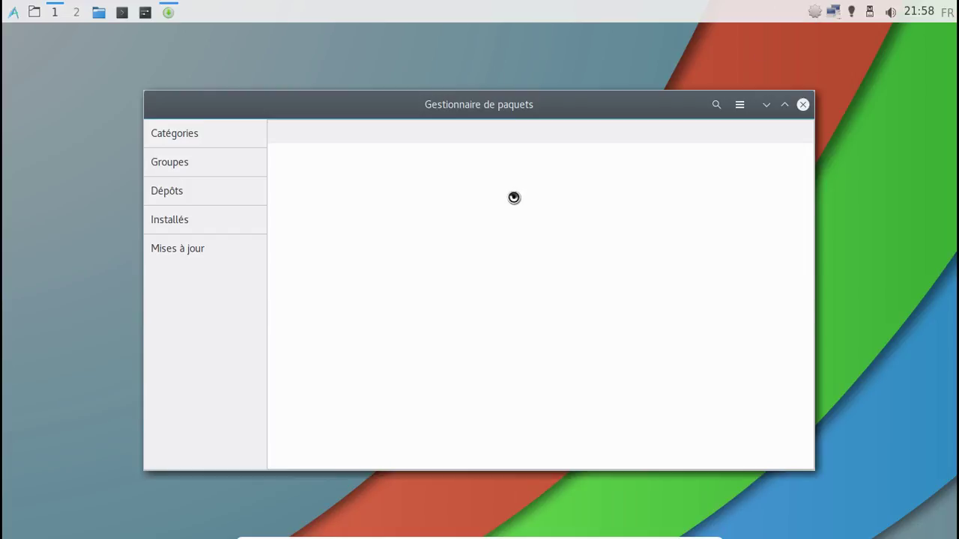
- Search for 'xscreensaver' and mark it for installation
{"action": "left_click", "coordinate": [716, 106]}
{"action": "left_click", "coordinate": [716, 107]}
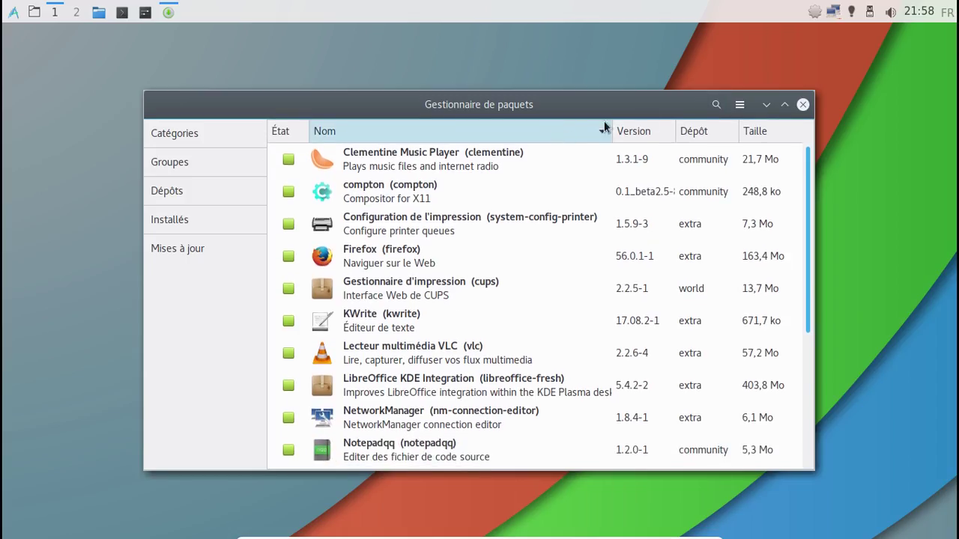
{"action": "left_click", "coordinate": [713, 104]}
{"action": "type", "text": "sx"}
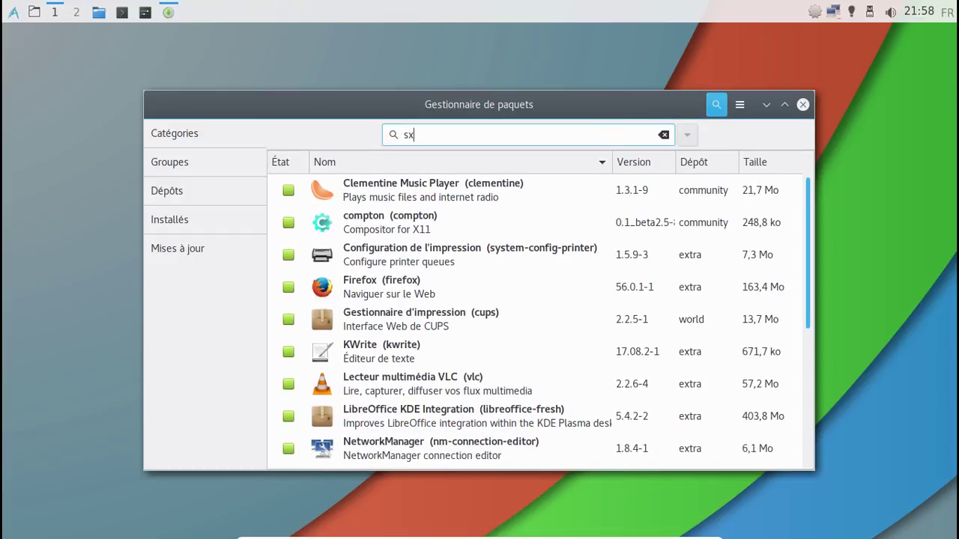
{"action": "type", "text": "s"}
{"action": "key", "text": "BackSpace"}
{"action": "type", "text": "xscree"}
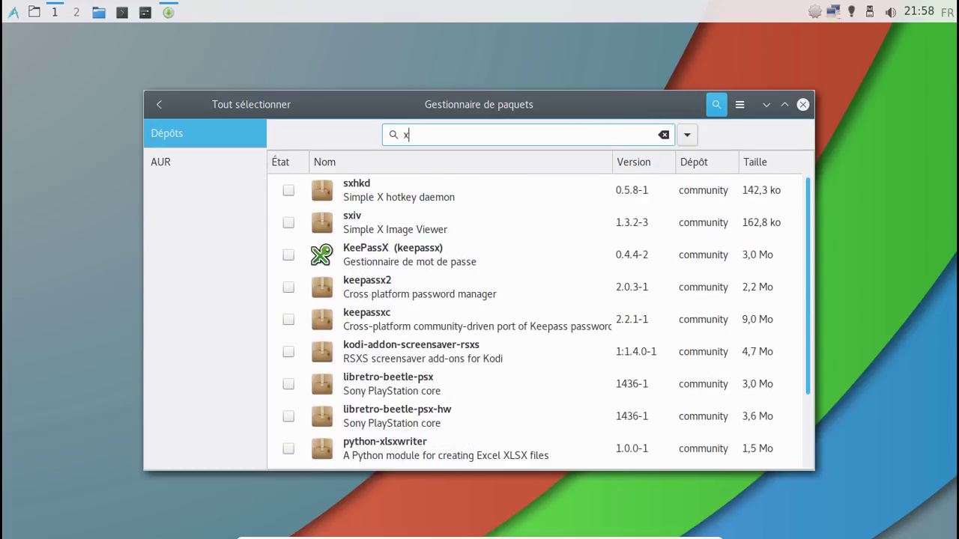
{"action": "type", "text": "nsaver"}
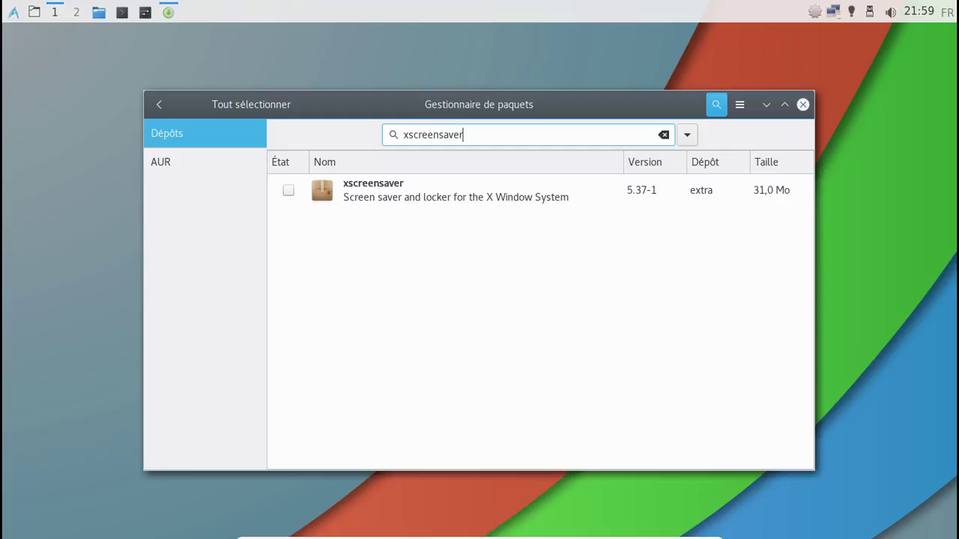
{"action": "left_click", "coordinate": [288, 190]}
- Apply and confirm the xscreensaver installation with the password, then close Pamac
{"action": "left_click", "coordinate": [715, 454]}
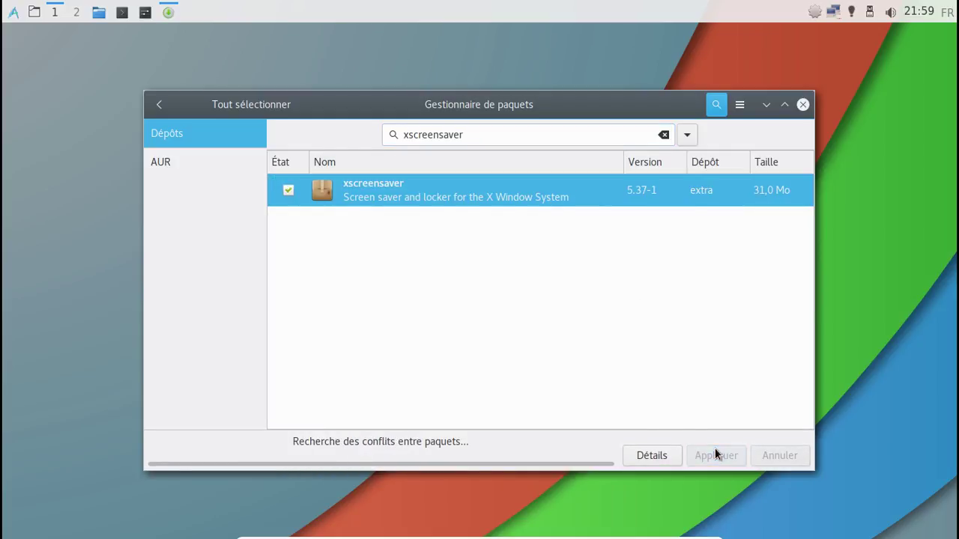
{"action": "left_click", "coordinate": [660, 401]}
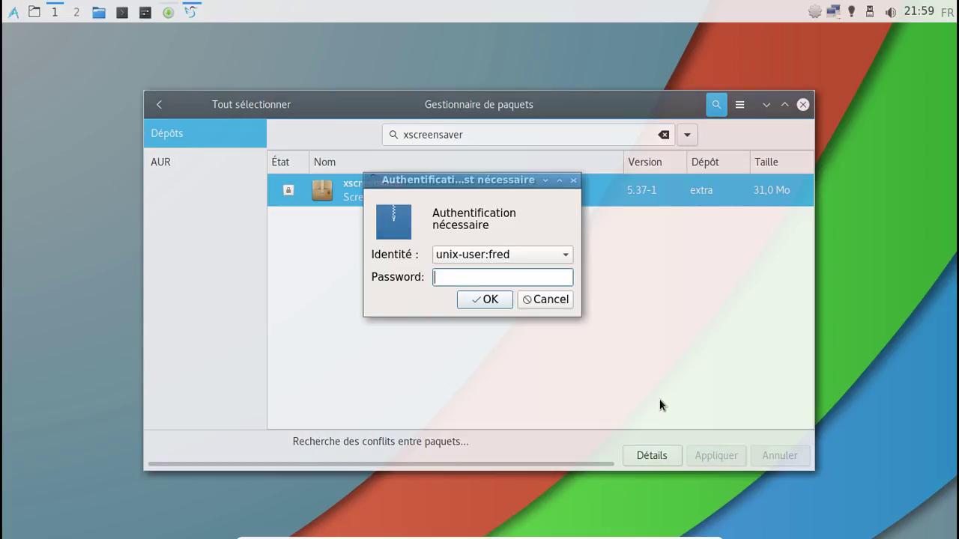
{"action": "type", "text": "*********"}
{"action": "key", "text": "Return"}
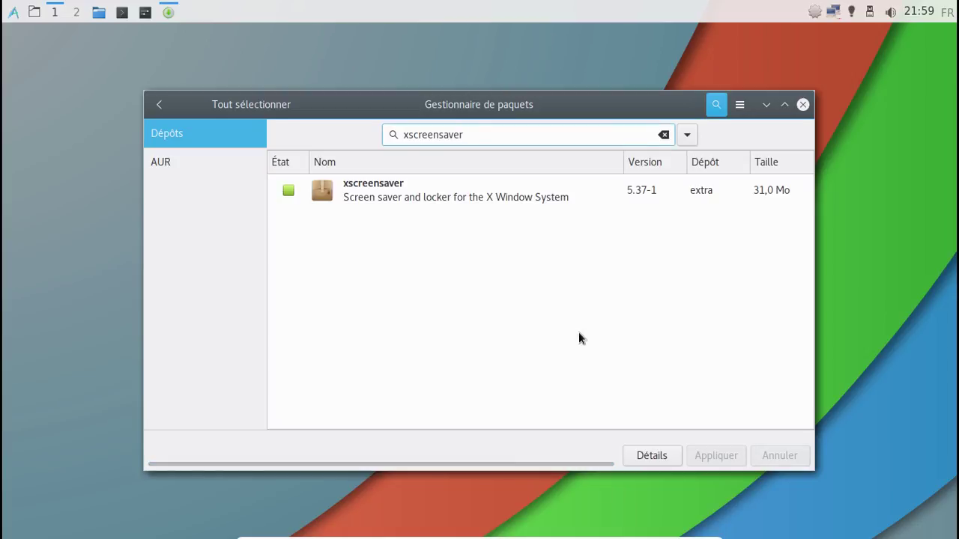
{"action": "left_click", "coordinate": [802, 104]}
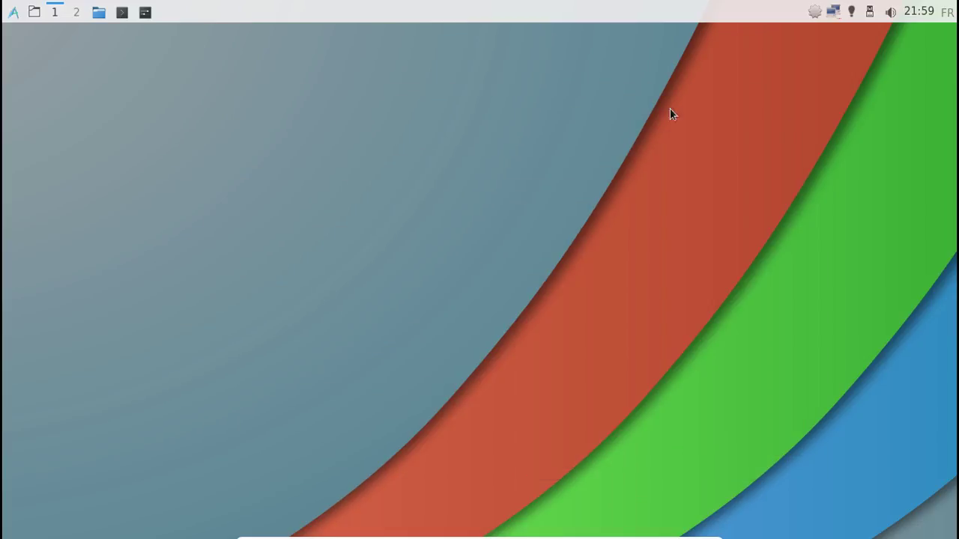
- Open Économiseur d'écran preferences and start the XScreenSaver daemon
{"action": "left_click", "coordinate": [14, 12]}
{"action": "mouse_move", "coordinate": [81, 180]}
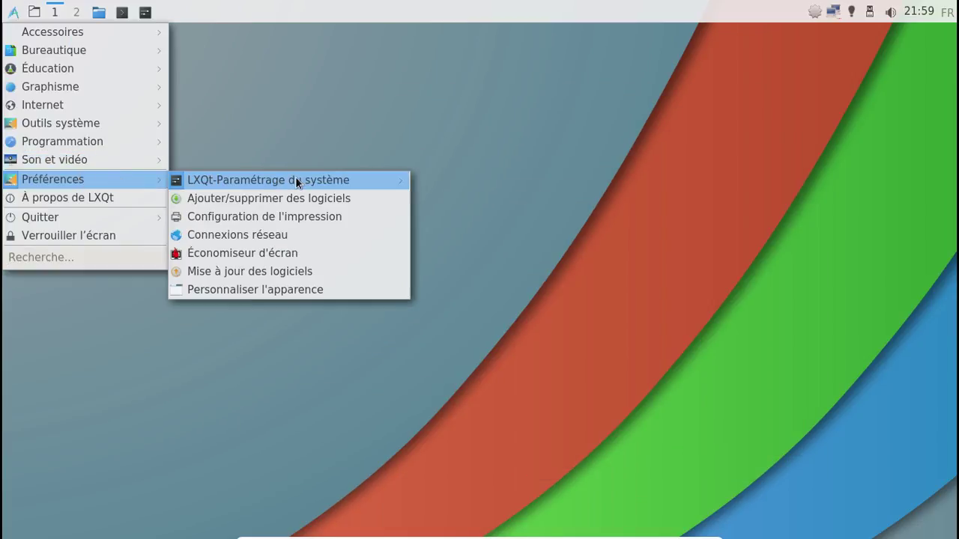
{"action": "left_click", "coordinate": [282, 250]}
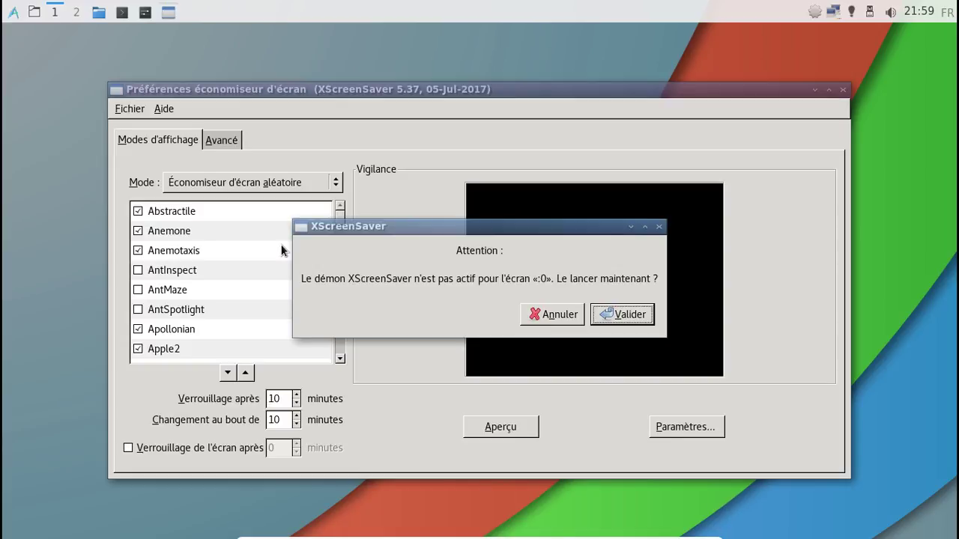
{"action": "left_click", "coordinate": [619, 315]}
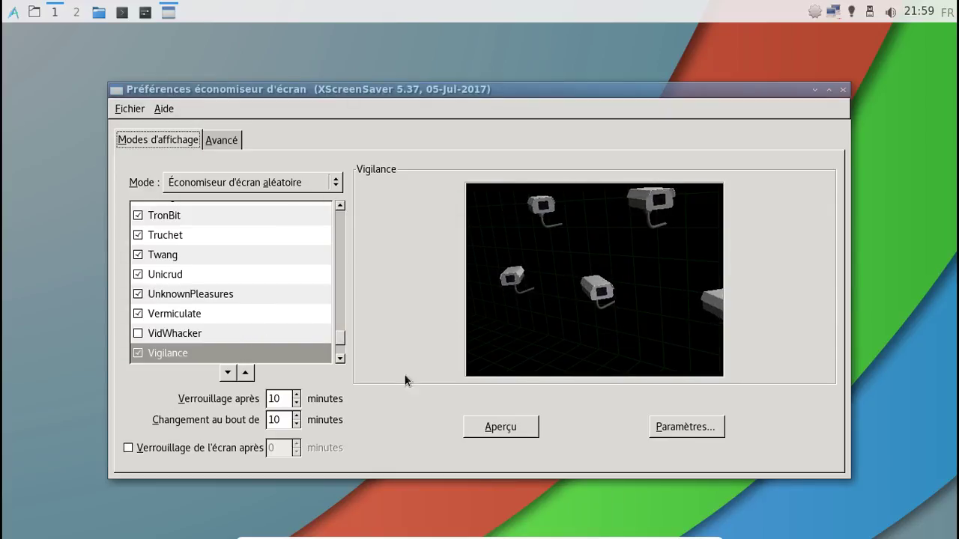
- Preview the Vigilance screensaver full-screen, then close the screensaver preferences
{"action": "left_click", "coordinate": [513, 430]}
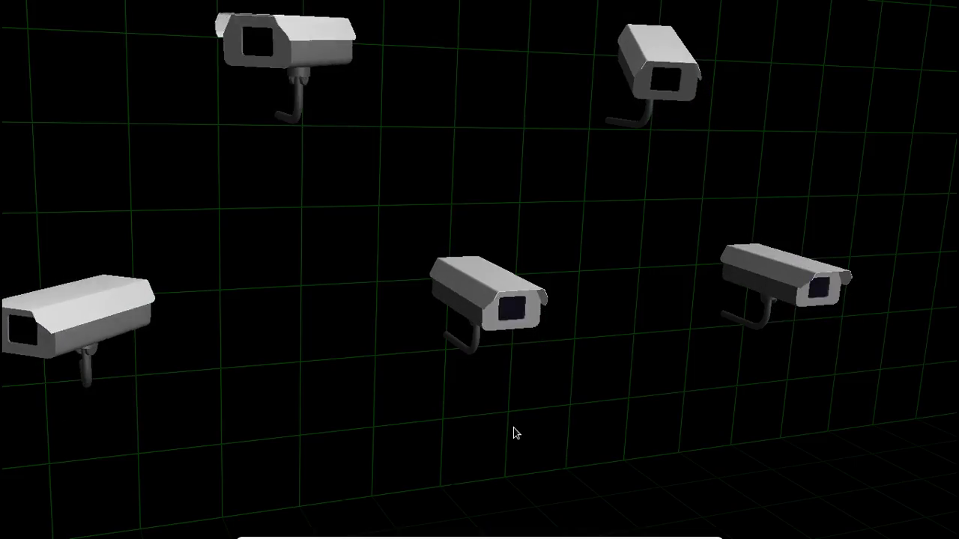
{"action": "mouse_move", "coordinate": [473, 427]}
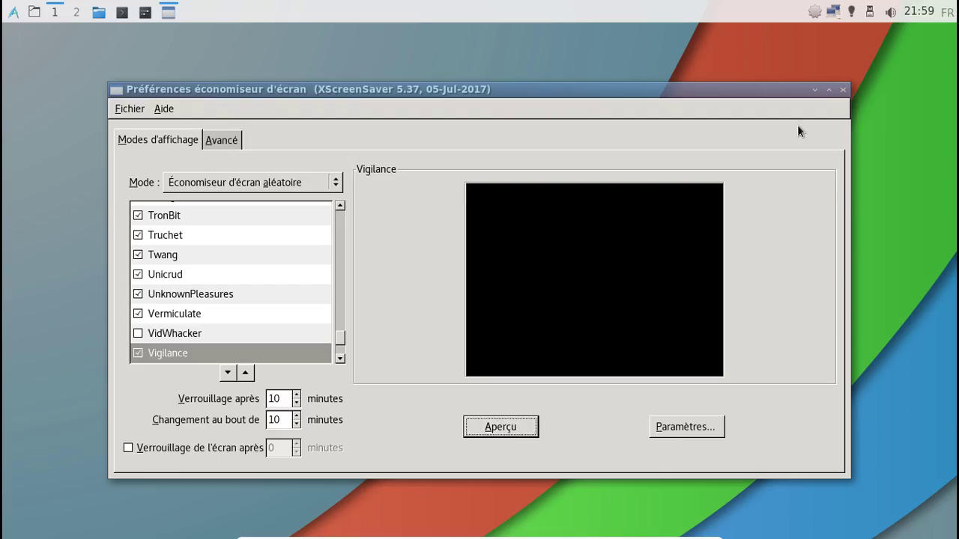
{"action": "left_click", "coordinate": [843, 90]}
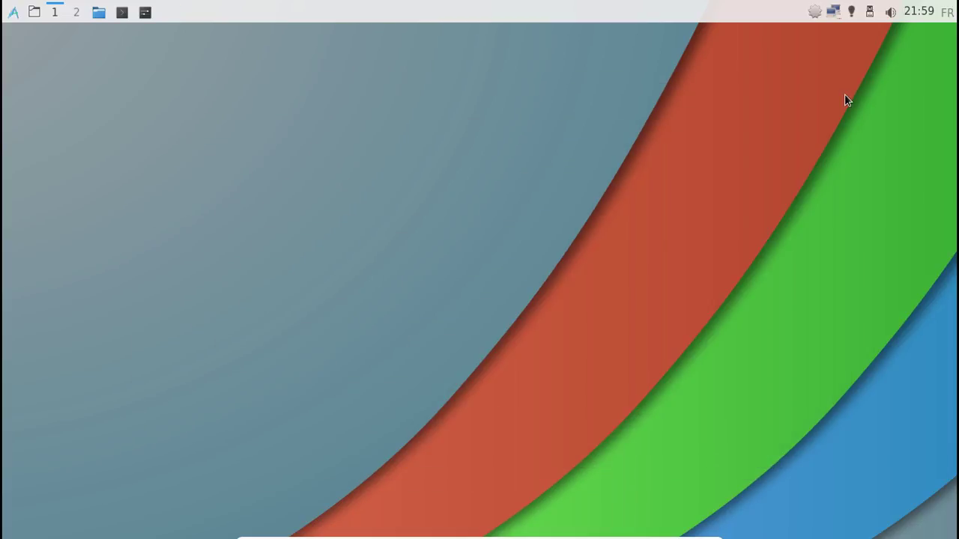
- Launch LibreOffice Writer from Bureautique with a blank document
{"action": "left_click", "coordinate": [13, 12]}
{"action": "mouse_move", "coordinate": [41, 97]}
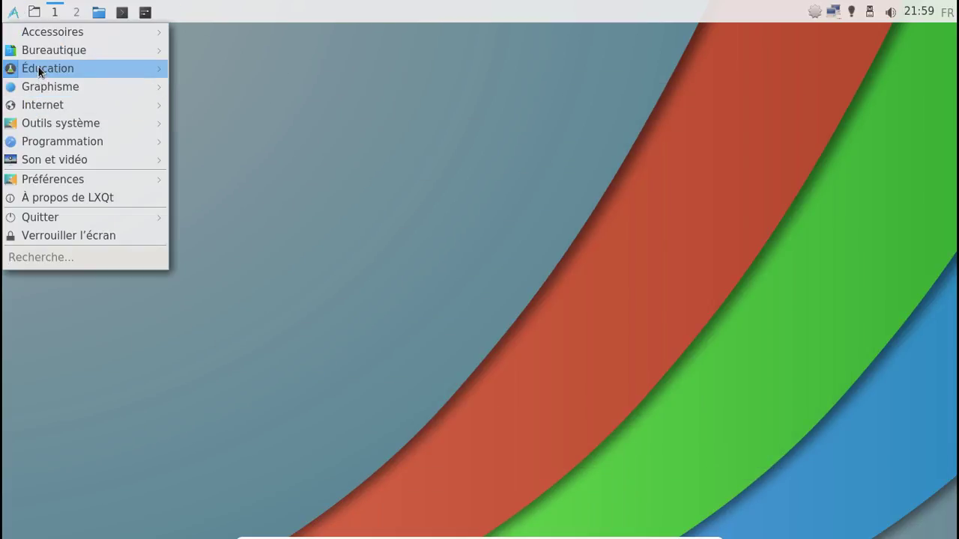
{"action": "mouse_move", "coordinate": [37, 53]}
{"action": "left_click", "coordinate": [299, 160]}
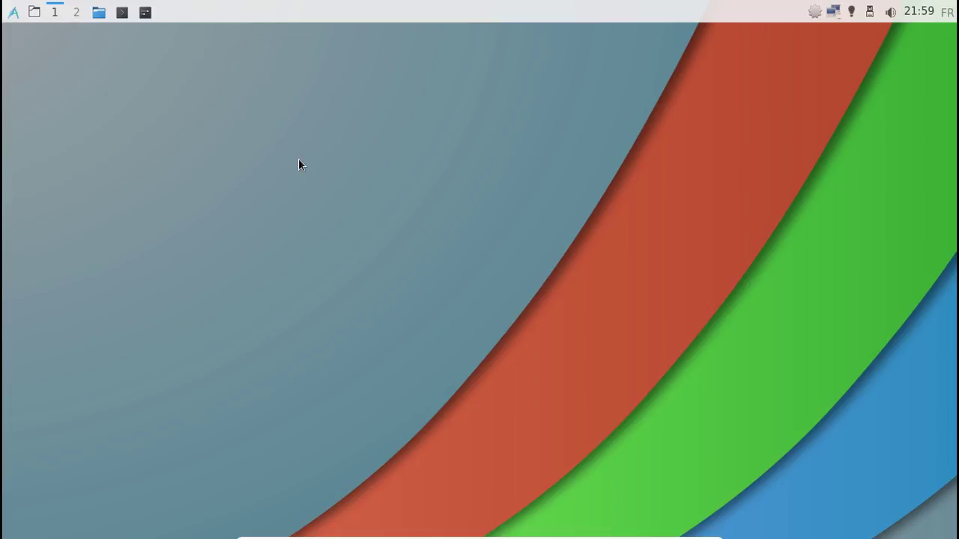
{"action": "left_click", "coordinate": [14, 12]}
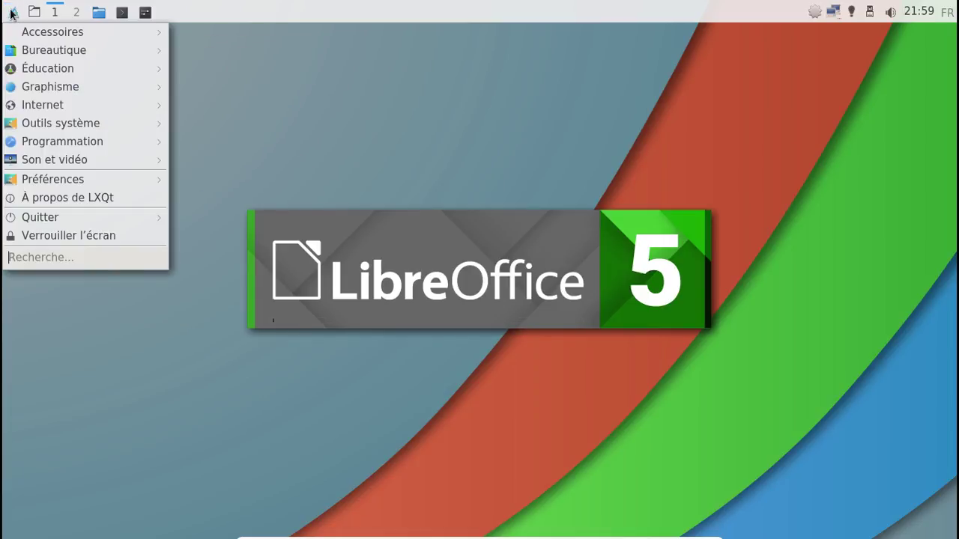
{"action": "mouse_move", "coordinate": [107, 129]}
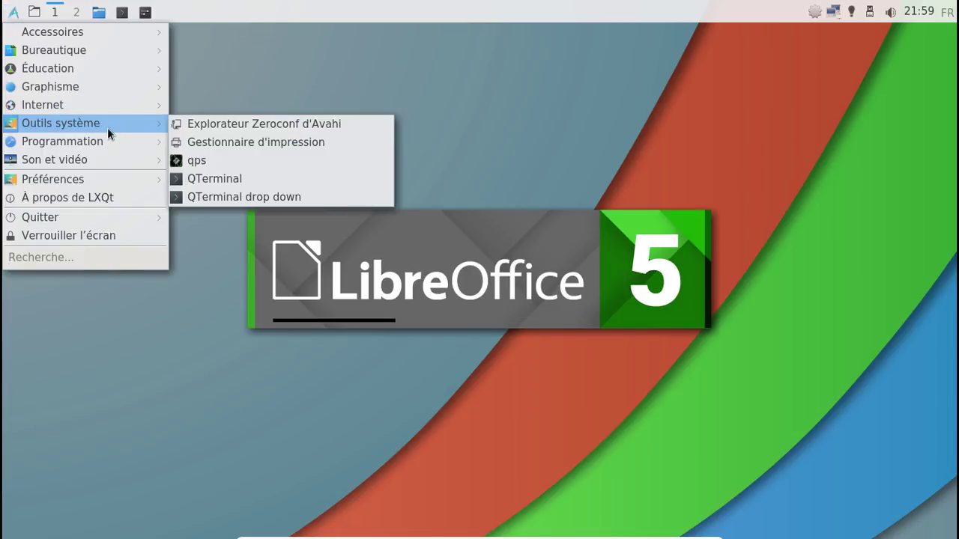
{"action": "mouse_move", "coordinate": [110, 162]}
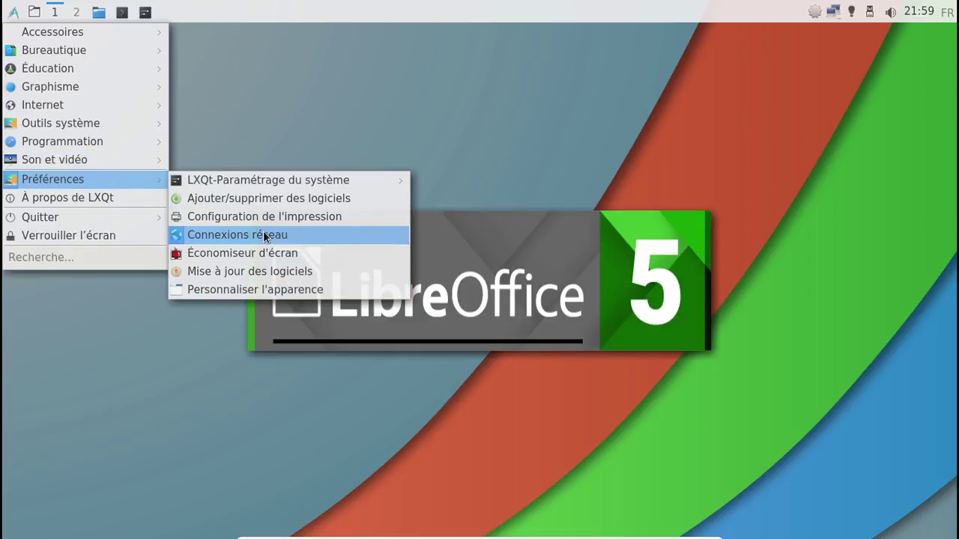
{"action": "left_click", "coordinate": [544, 217]}
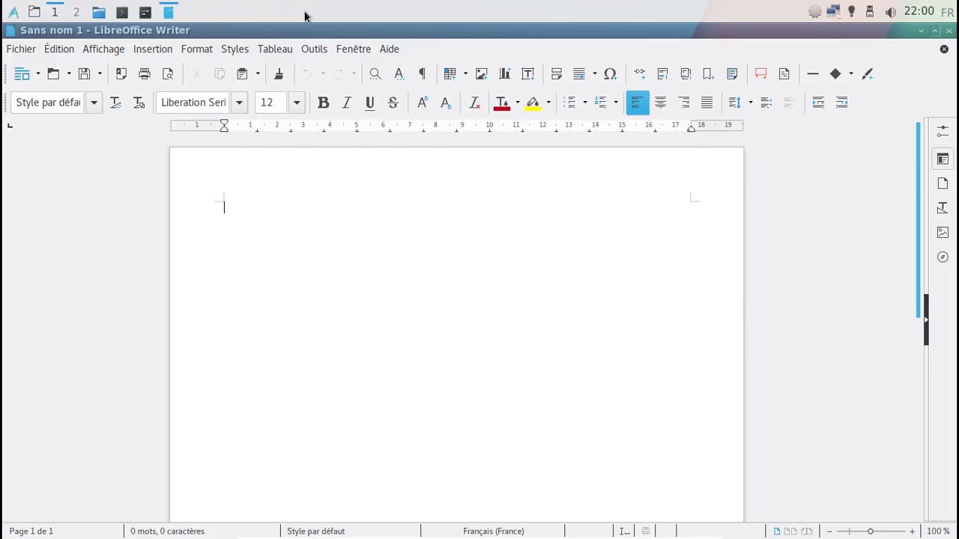
- Confirm version 5.4.2.2.0+ in Aide > À propos de LibreOffice, then close Writer
{"action": "left_click", "coordinate": [388, 51]}
{"action": "left_click", "coordinate": [451, 225]}
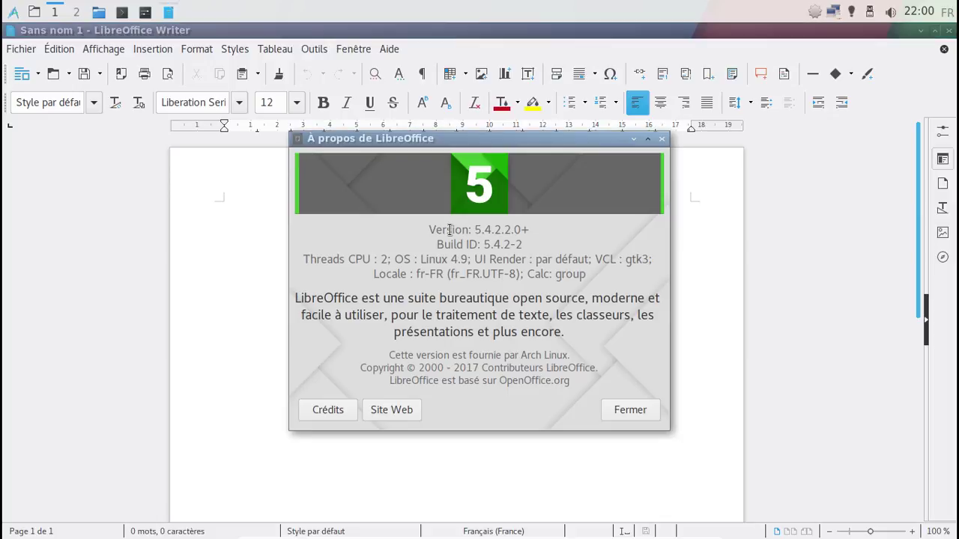
{"action": "left_click", "coordinate": [623, 410]}
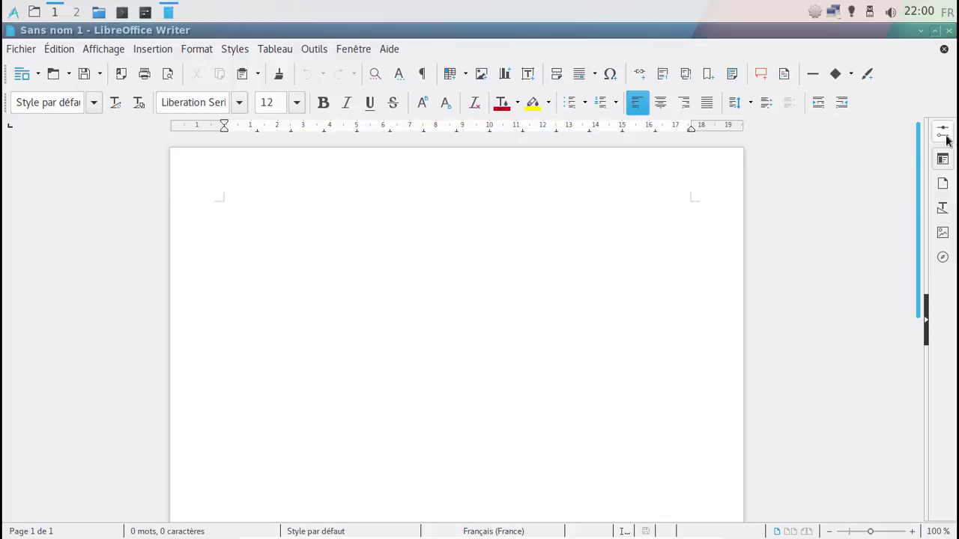
{"action": "left_click", "coordinate": [947, 35]}
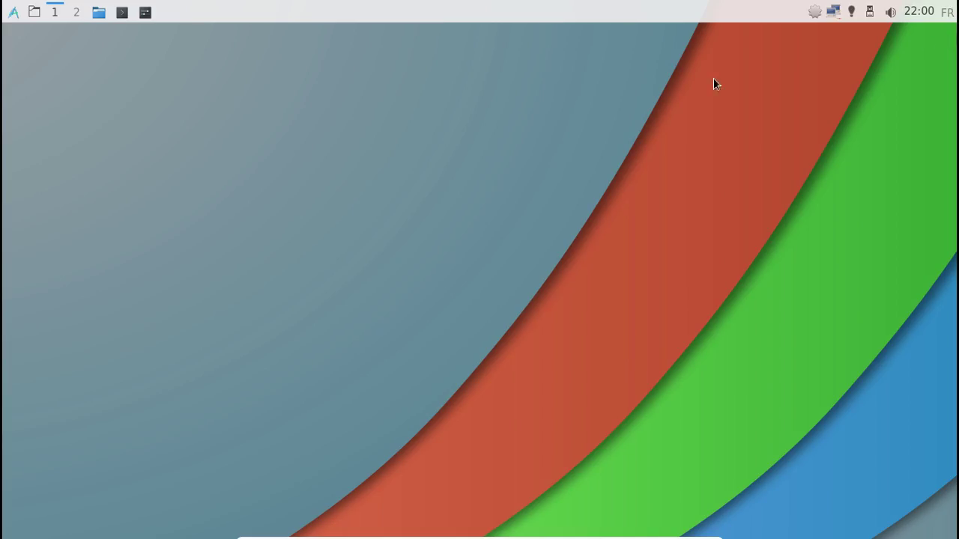
- Shut down via the LXQt menu's Quitter > Arrêter and confirm with Yes
{"action": "left_click", "coordinate": [12, 12]}
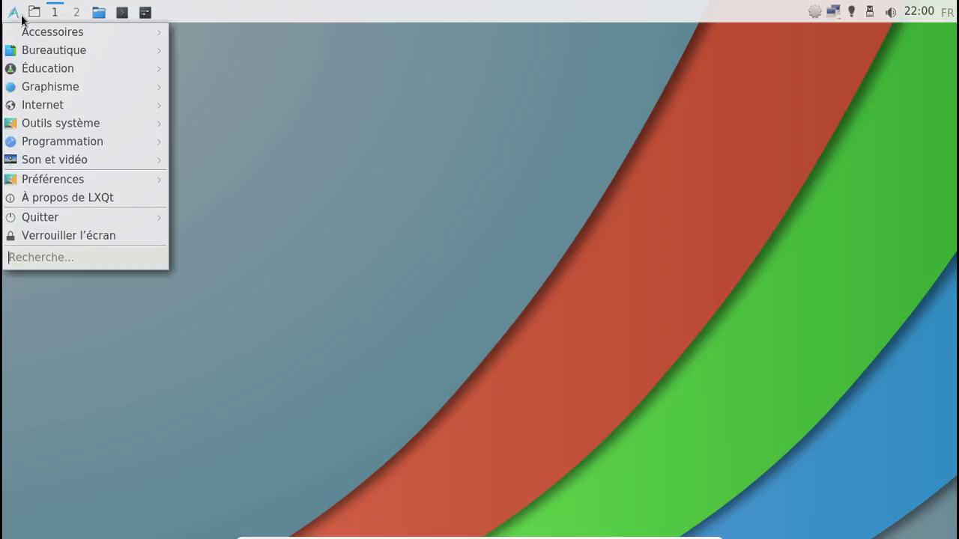
{"action": "mouse_move", "coordinate": [99, 214]}
{"action": "left_click", "coordinate": [211, 217]}
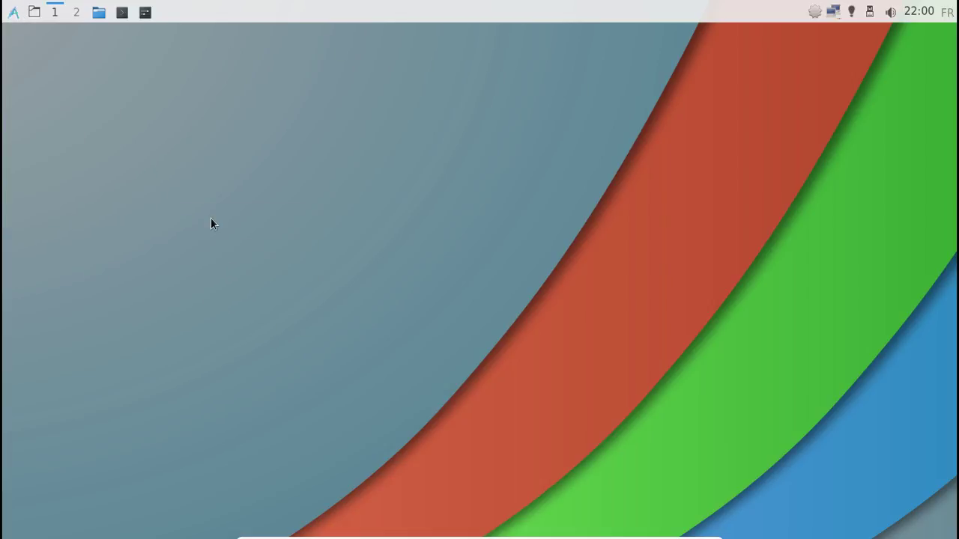
{"action": "left_click", "coordinate": [552, 291]}
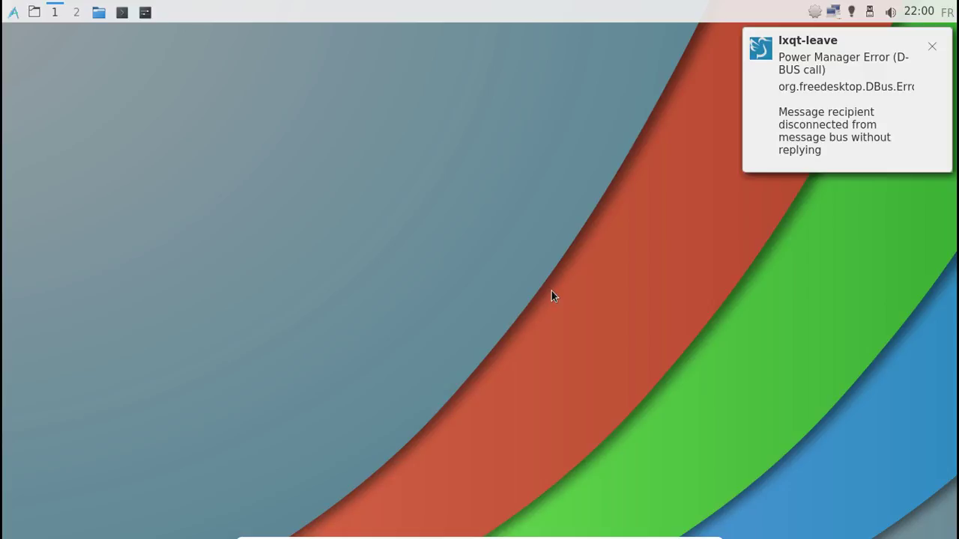